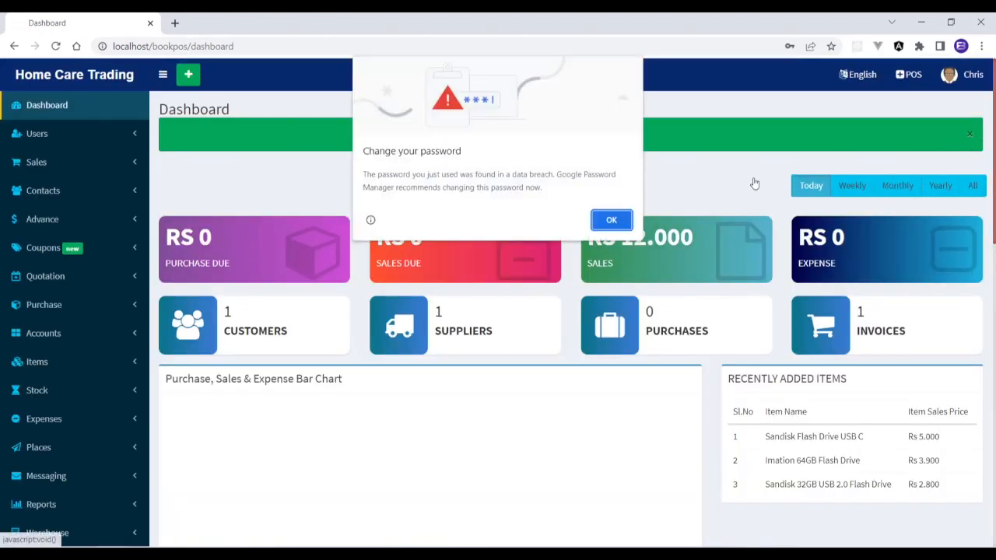
Decline the browser's password prompts without saving the login and look over the dashboard's charts, stock alerts and recent invoices
click(627, 225)
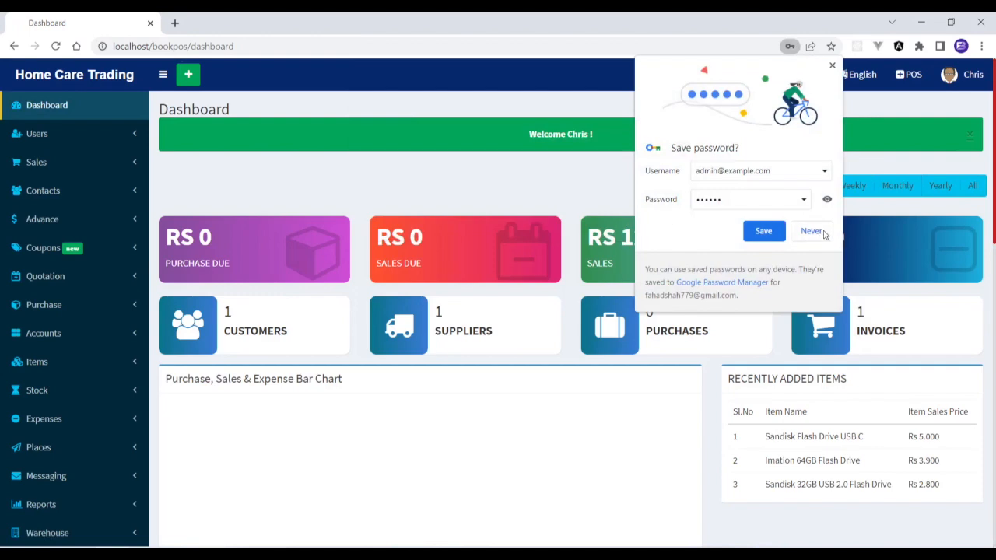
click(811, 231)
scroll(498, 311, down, 5)
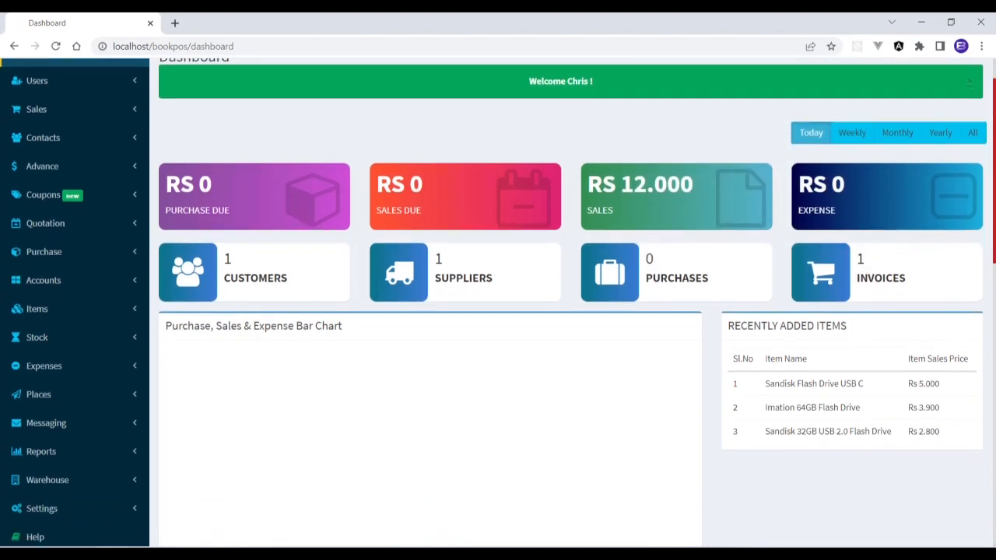
scroll(498, 311, down, 4)
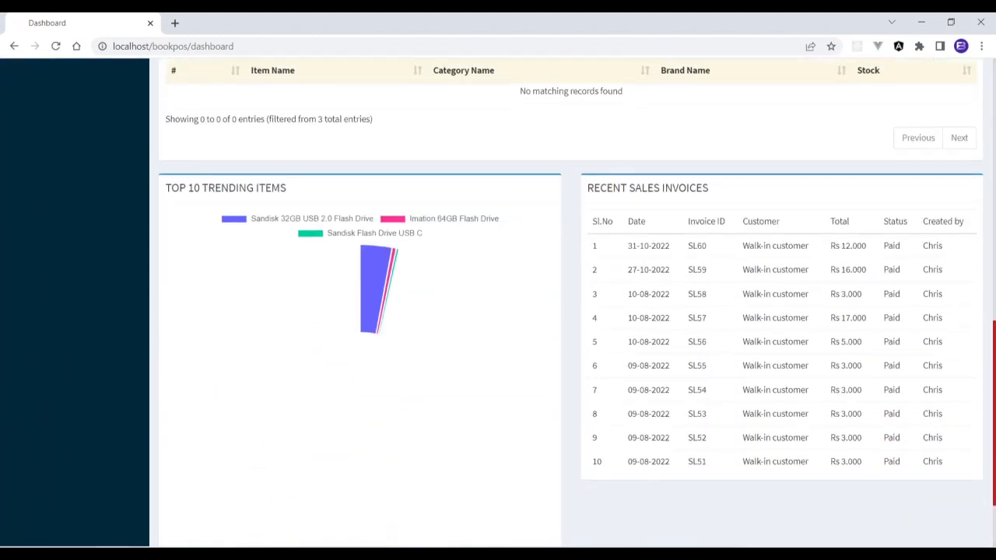
scroll(498, 312, up, 10)
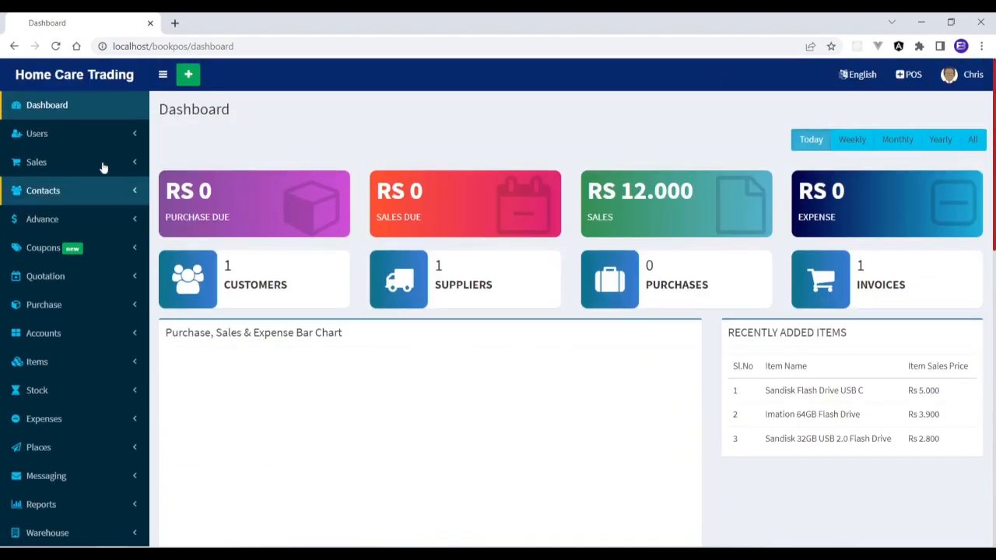
click(106, 137)
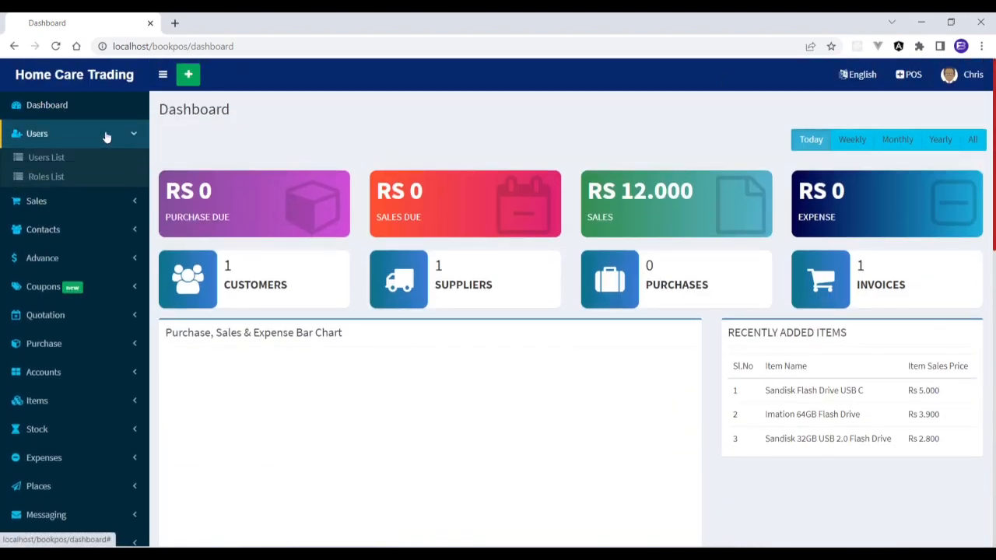
click(105, 136)
click(189, 76)
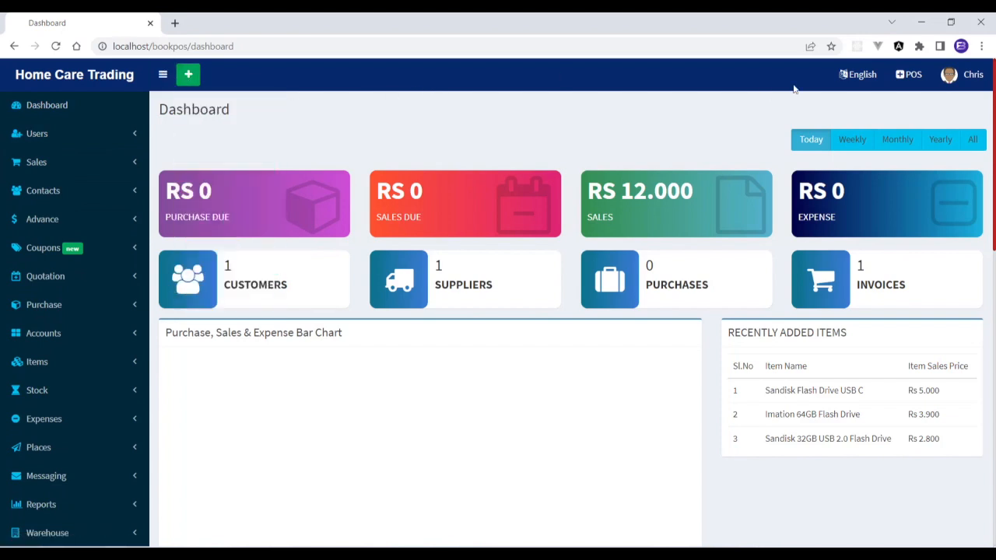
click(848, 78)
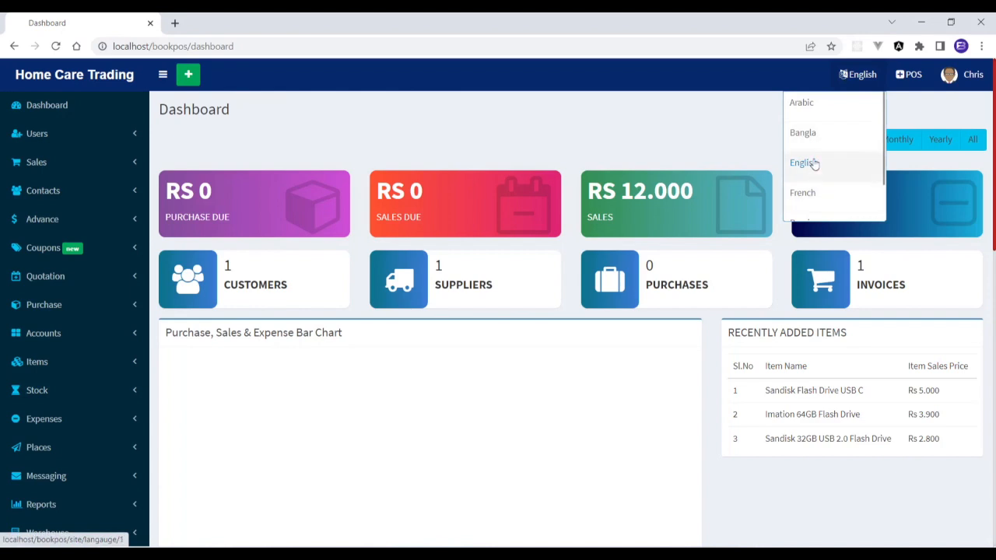
drag(884, 140, 890, 97)
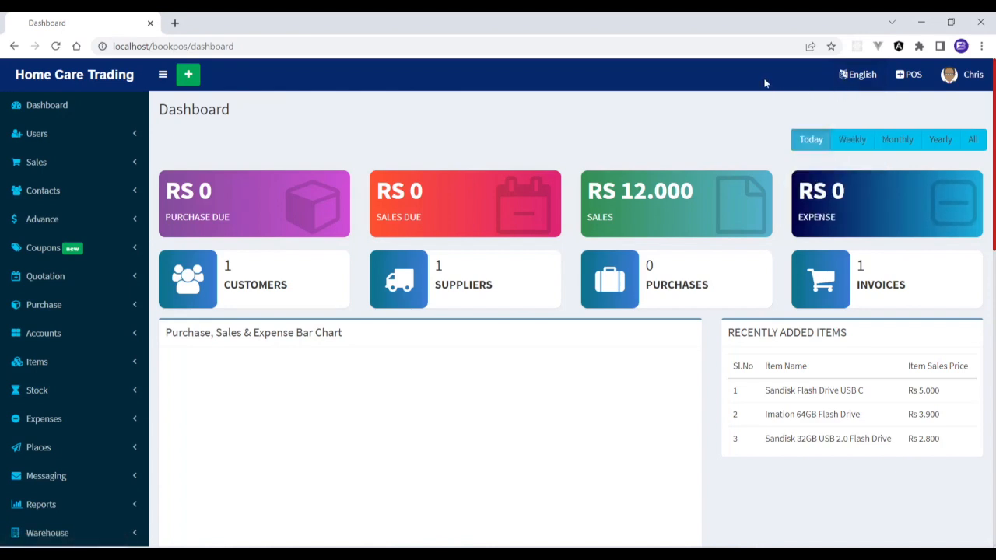
Open the POS sales screen and add the Sandisk 32GB USB 2.0 and Imation 64GB flash drives to the sale
click(107, 166)
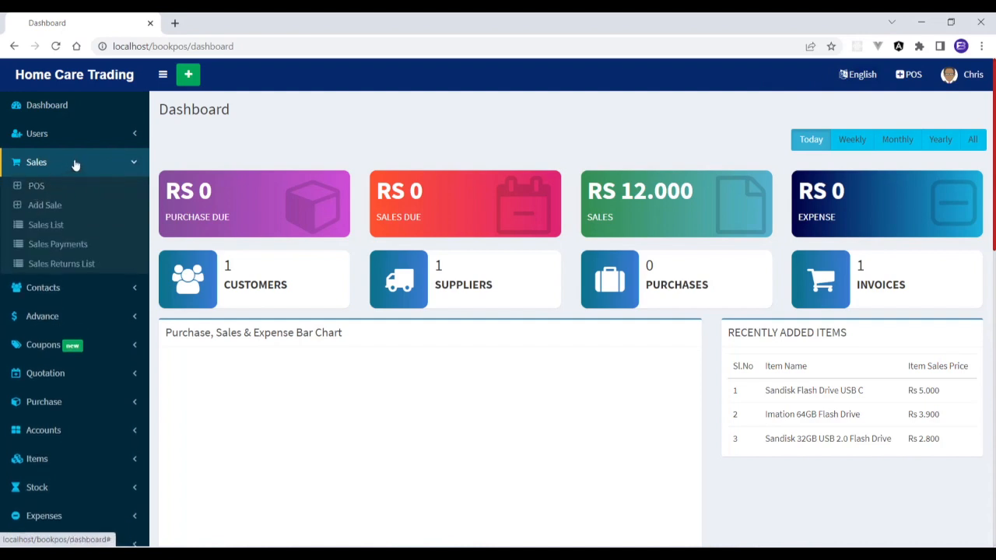
click(76, 163)
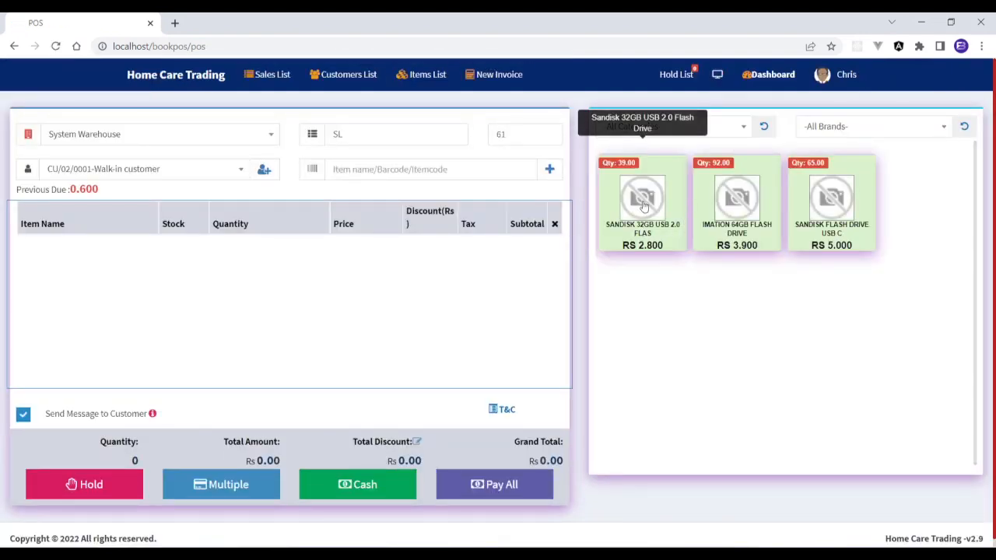
click(644, 206)
click(715, 202)
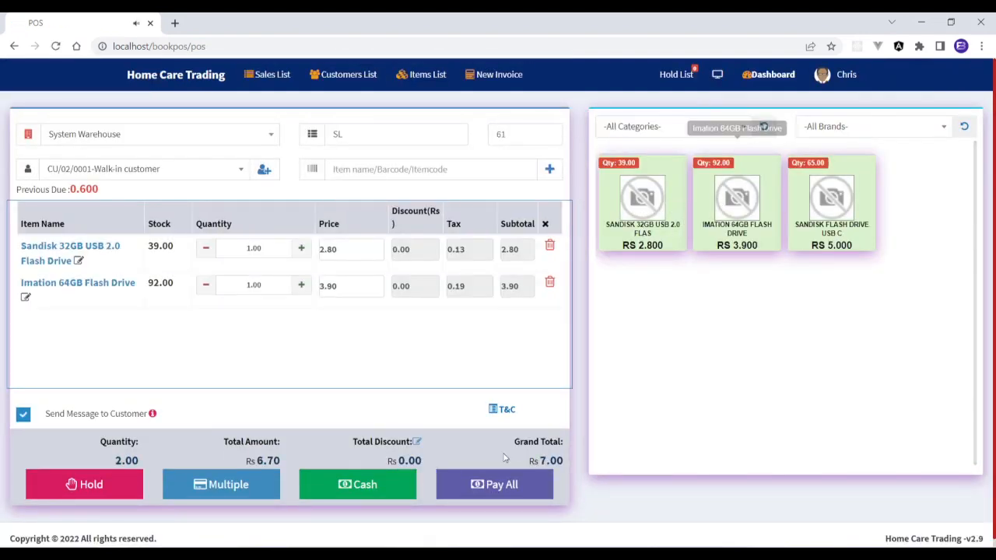
Raise the sale quantities to 5 for the Sandisk 32GB USB 2.0 Flash Drive and 4 for the Imation 64GB Flash Drive
click(301, 247)
click(301, 247)
click(301, 247)
click(301, 247)
click(301, 284)
click(301, 284)
click(301, 284)
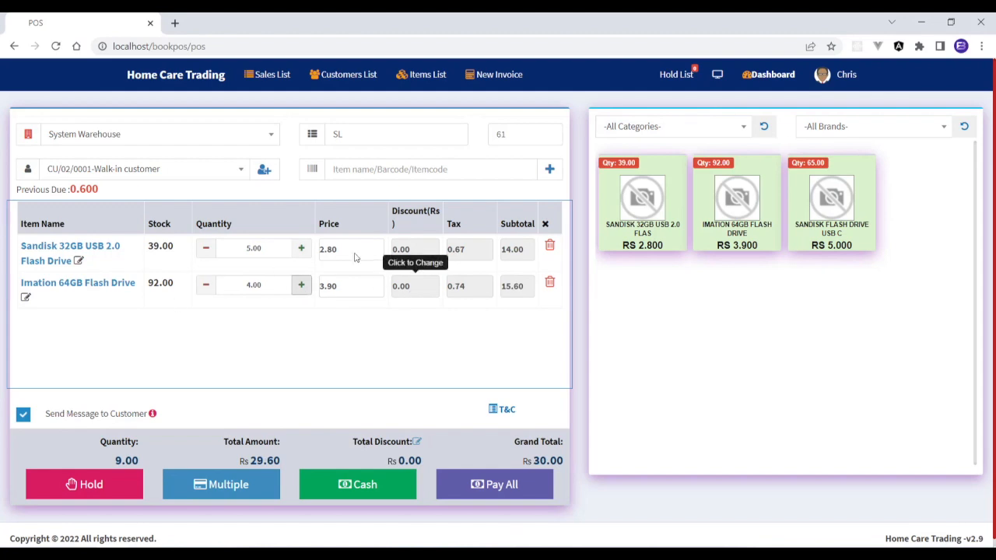
click(438, 136)
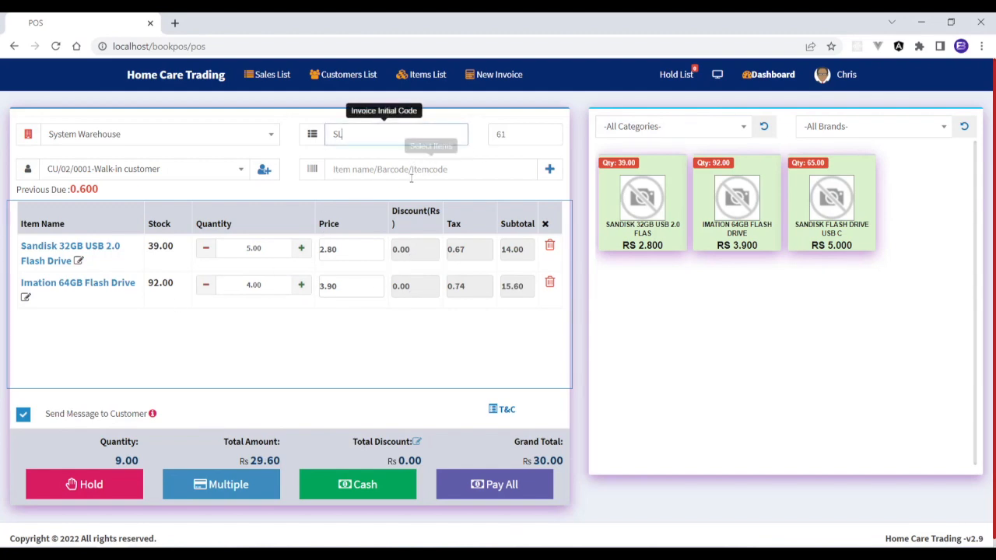
click(549, 170)
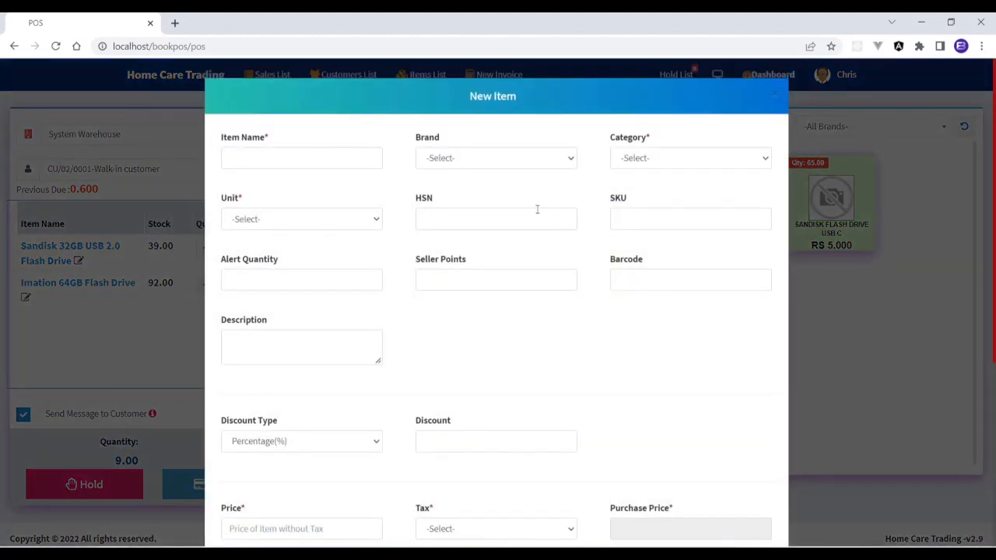
click(776, 95)
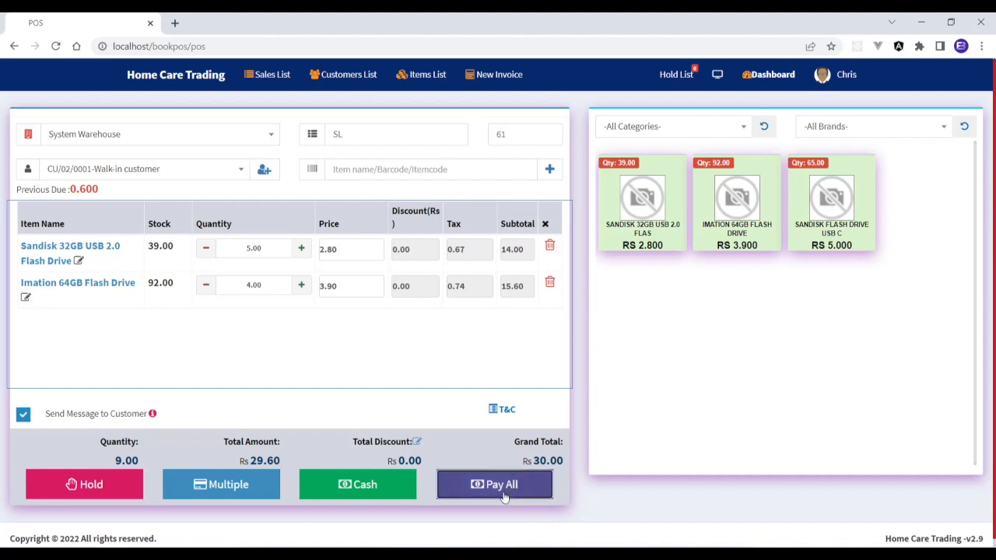
Complete the sale with full payment, and review its invoice without printing it
click(502, 485)
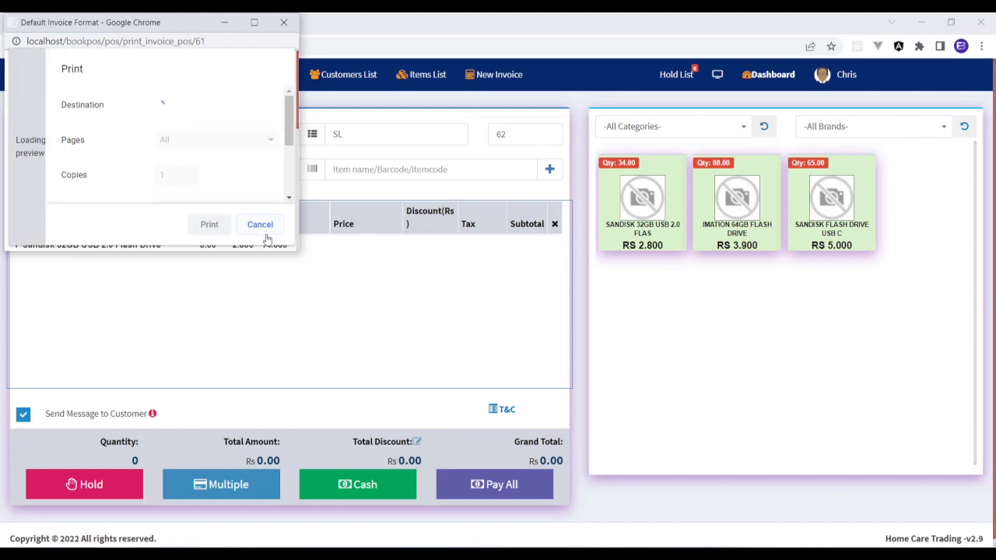
click(262, 226)
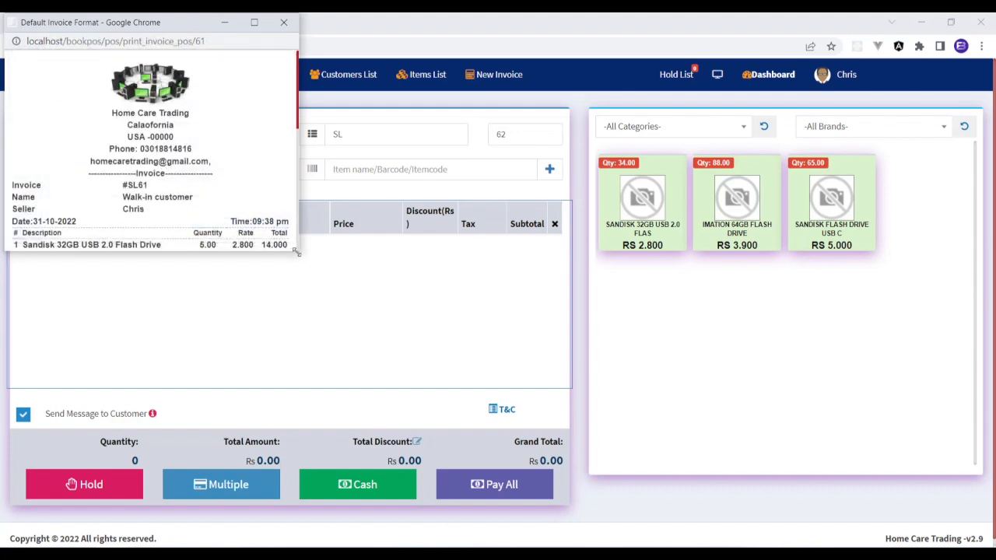
drag(295, 247, 251, 529)
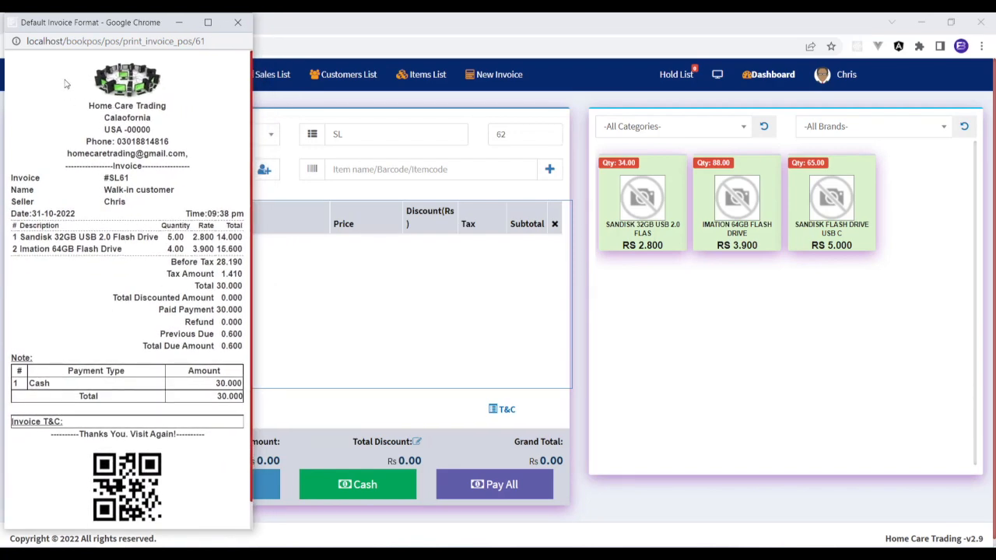
drag(82, 24, 426, 34)
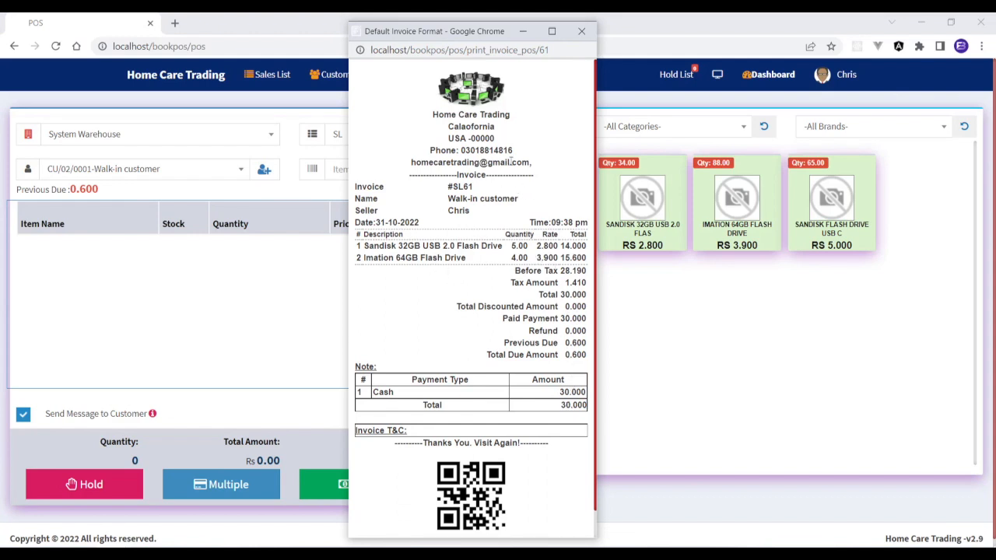
click(582, 31)
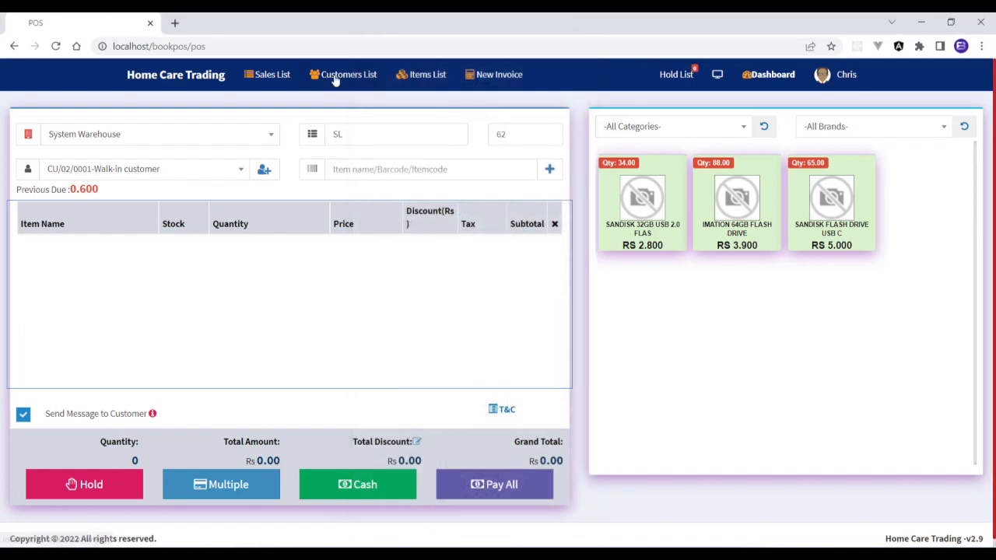
Leave the POS screen for the dashboard and open the store profile settings
click(775, 81)
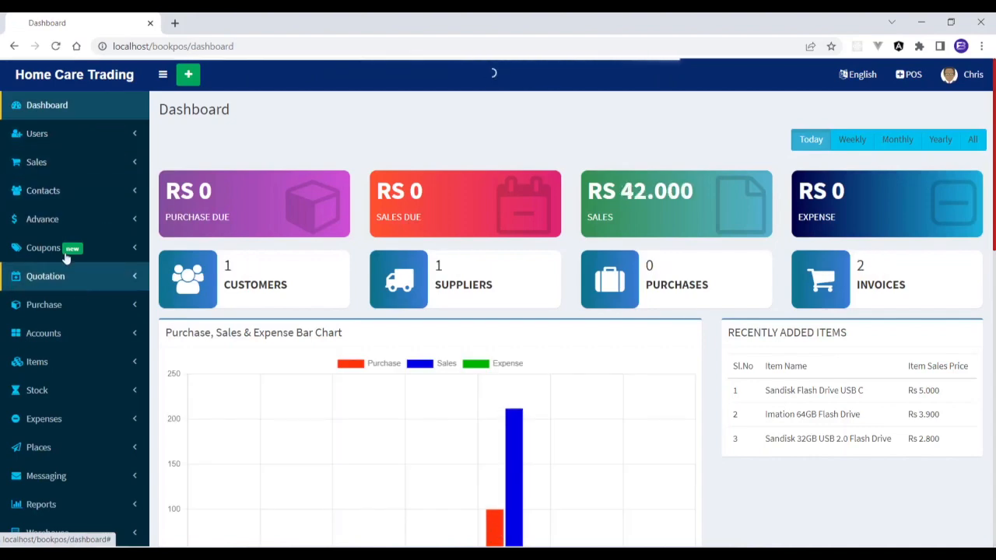
scroll(95, 190, down, 5)
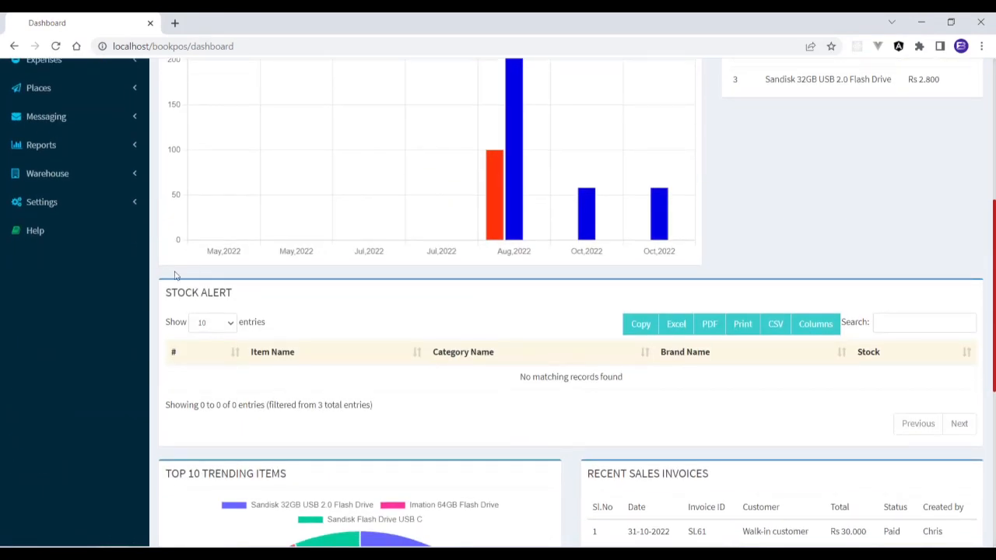
click(73, 203)
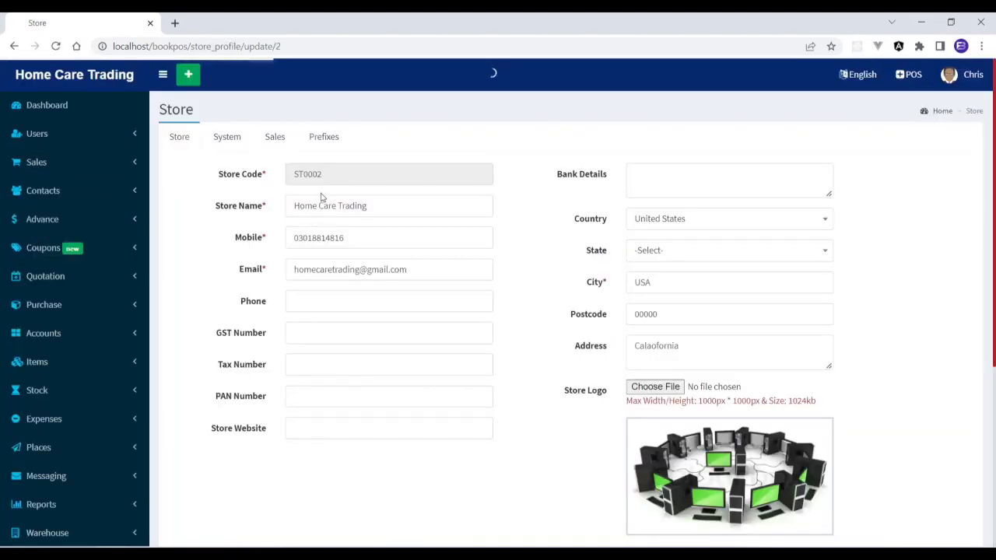
Enter the store's phone number and set its state to Maharashtra
click(321, 305)
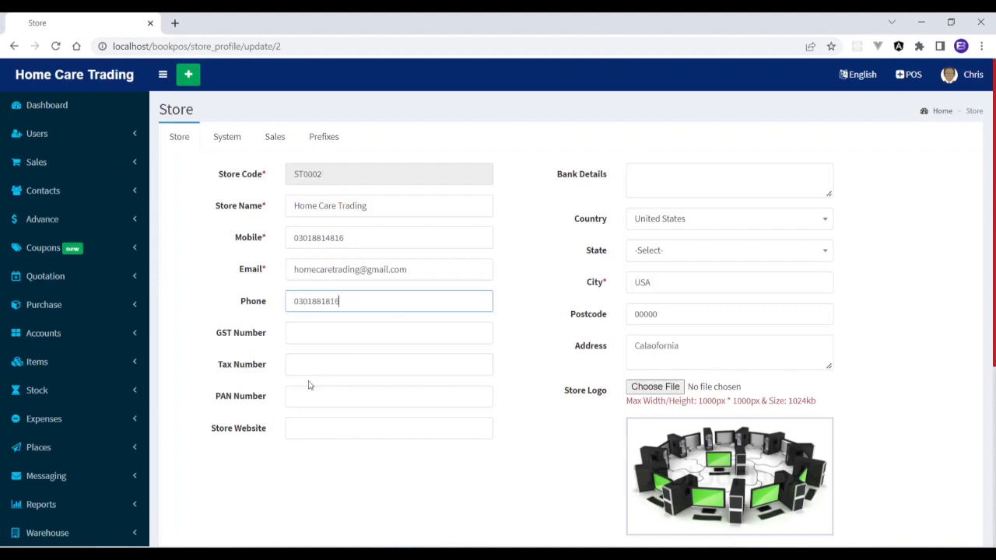
click(339, 431)
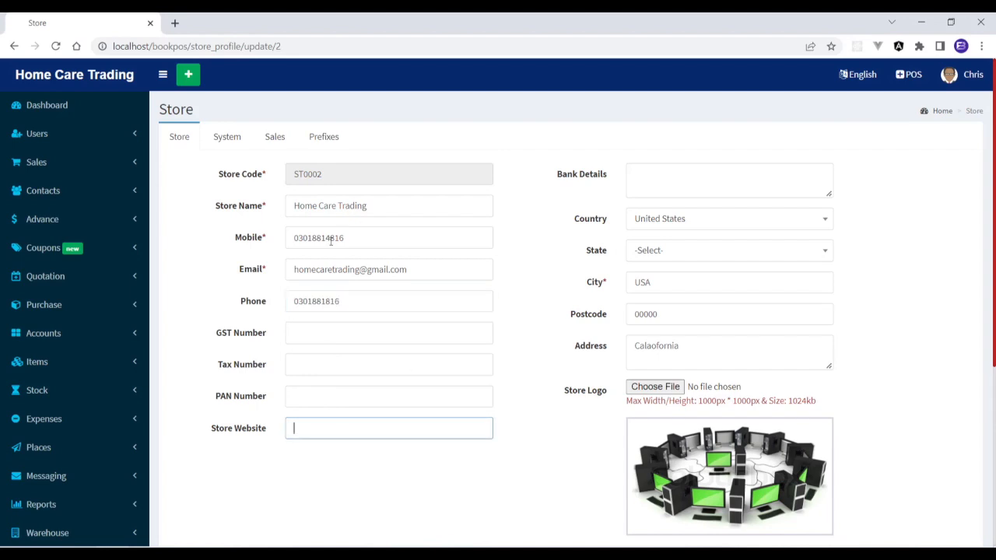
click(685, 174)
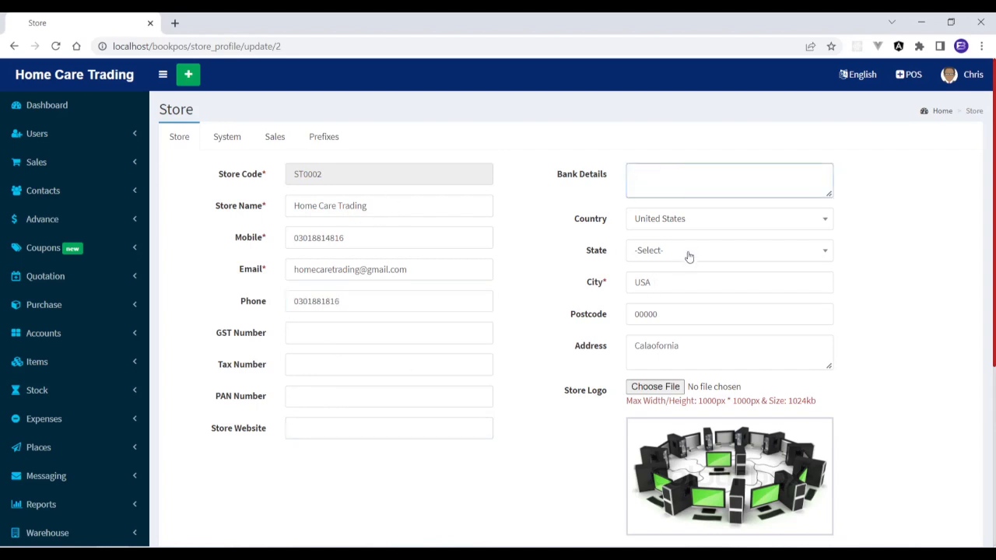
click(687, 256)
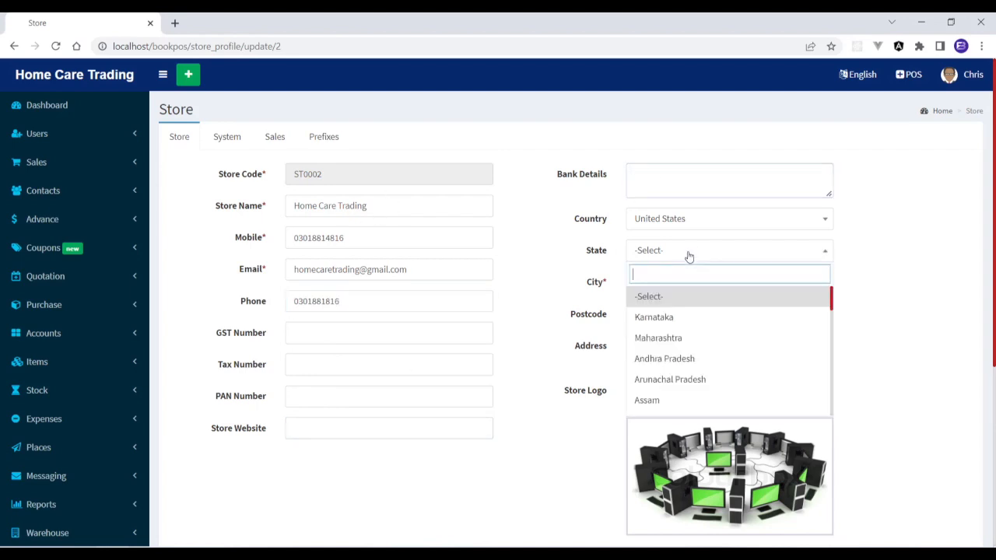
click(663, 340)
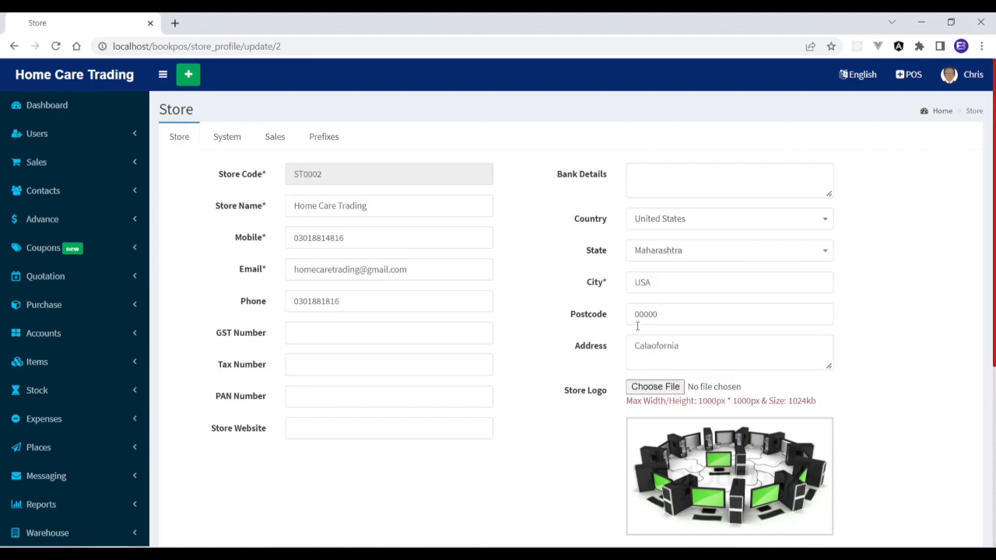
Set the store's currency to USA -US dollar (USD) ($) in the system settings
click(208, 137)
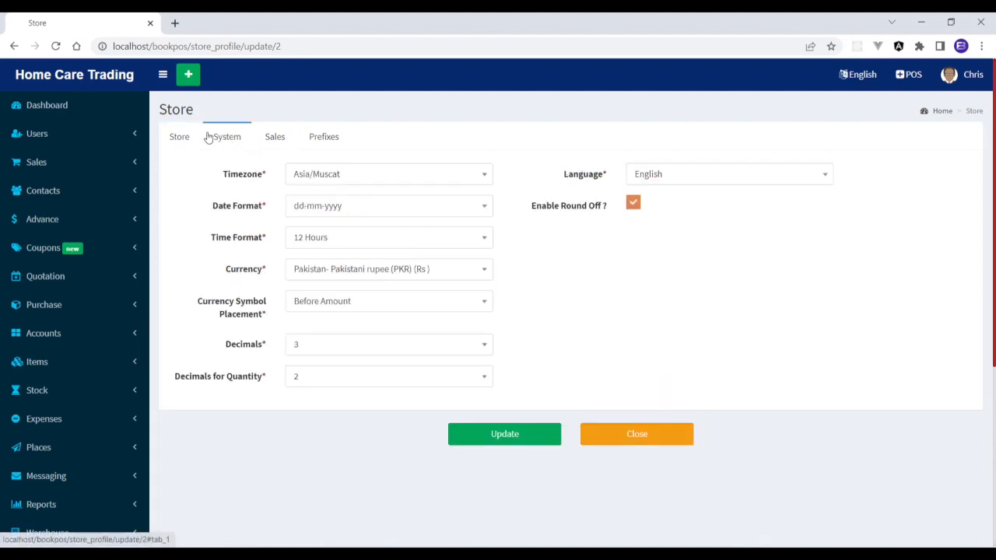
click(357, 279)
text(usd)
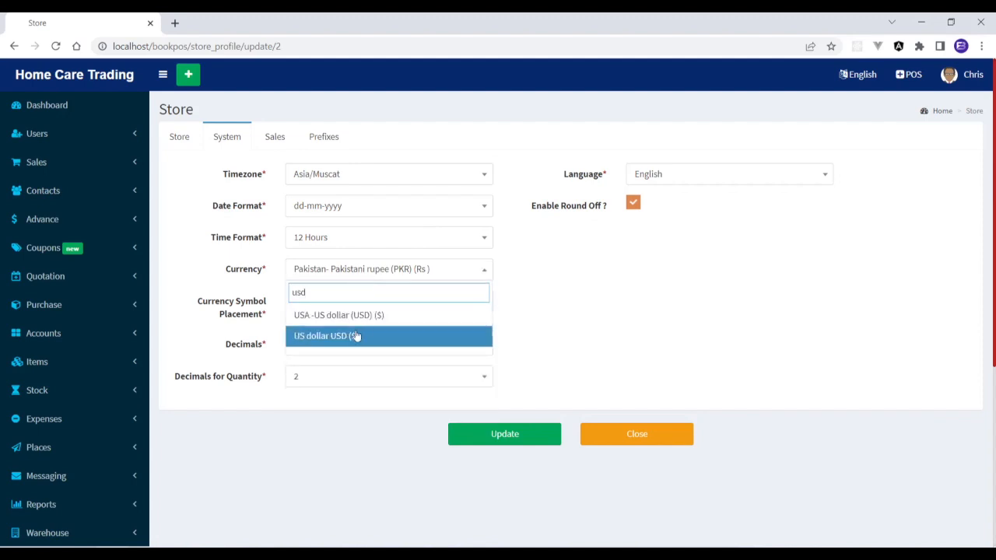
click(367, 314)
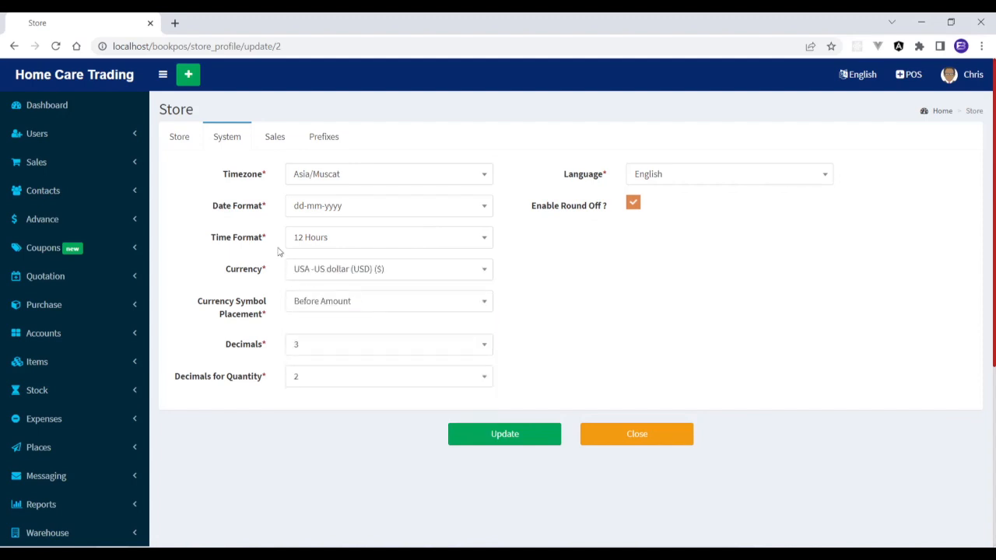
Set the store's timezone to America/Anchorage and choose the number of decimals in the system settings
click(334, 179)
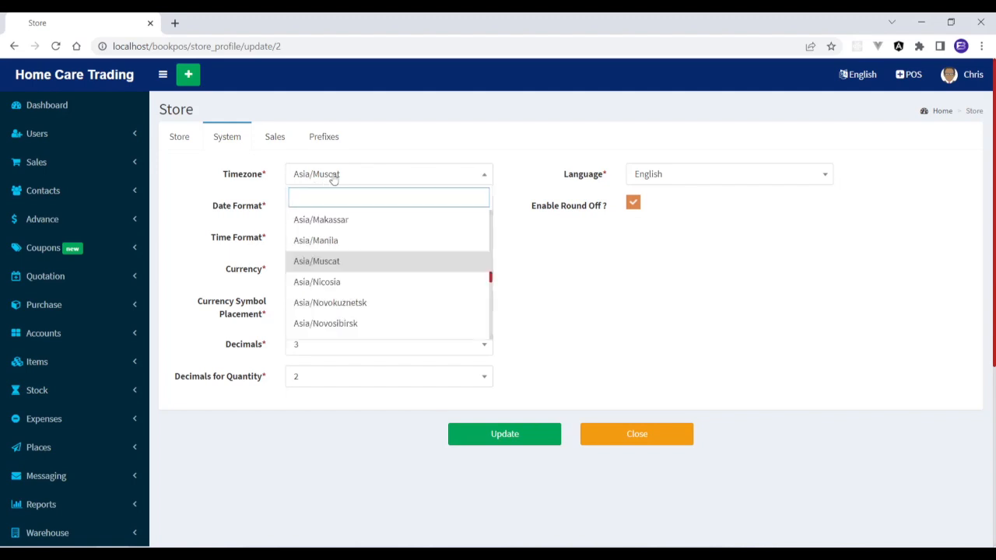
text(uni)
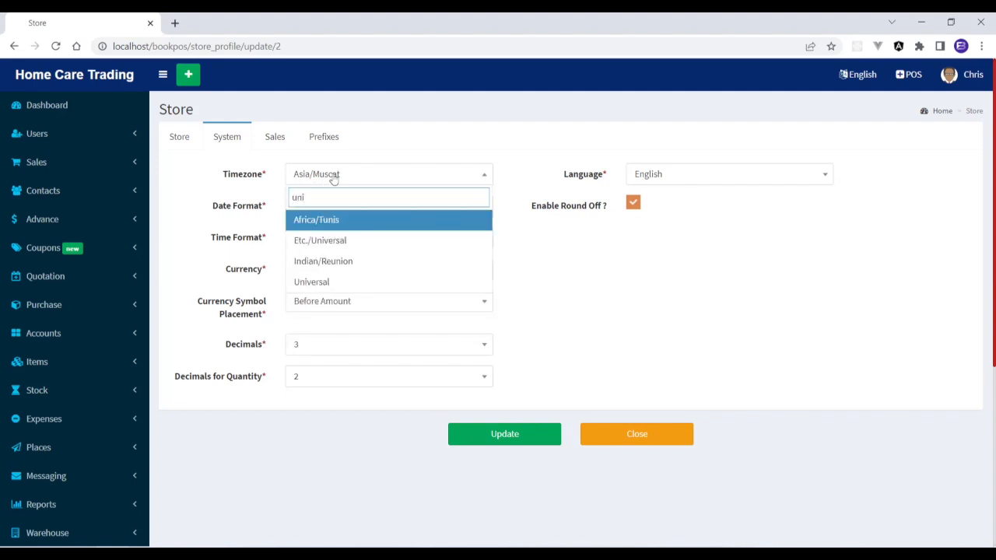
key(BackSpace)
key(BackSpace)
key(BackSpace)
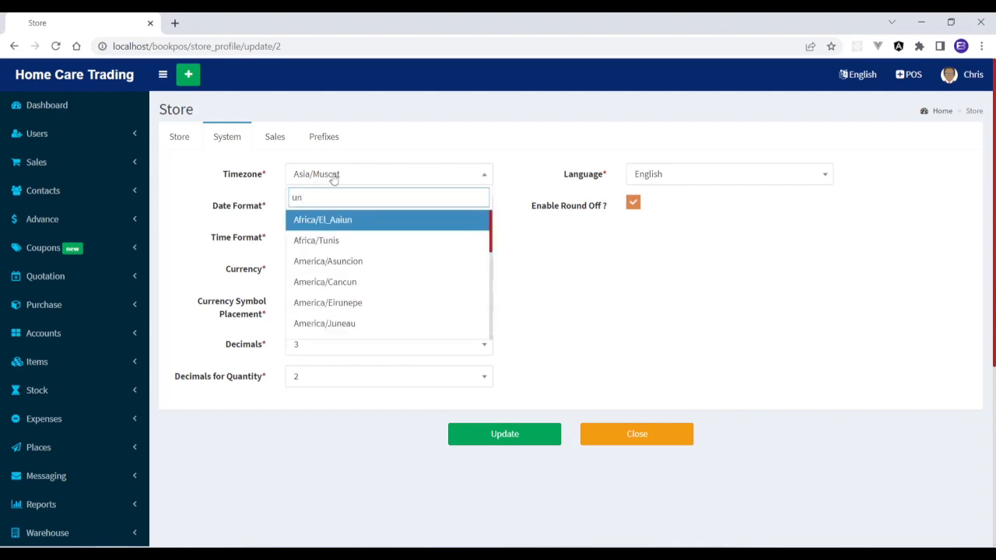
text(amer)
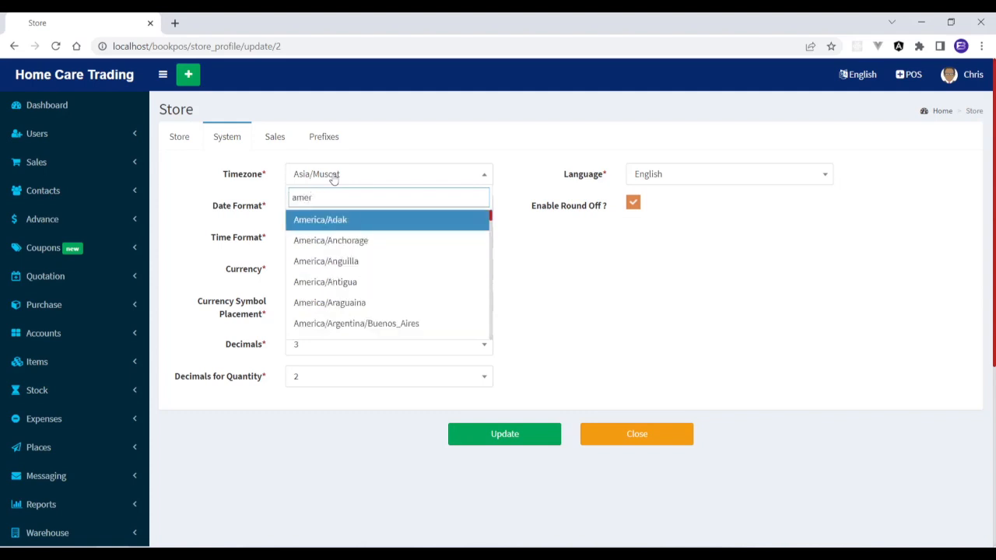
click(333, 240)
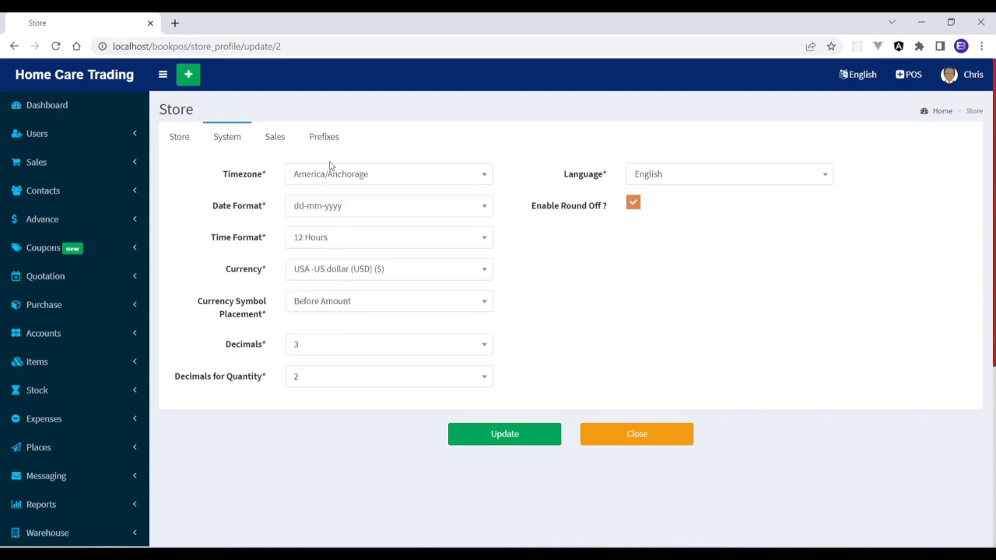
click(317, 350)
click(309, 433)
Review the store's sales settings, including the sales and POS invoice format options, and view its document prefixes
click(275, 140)
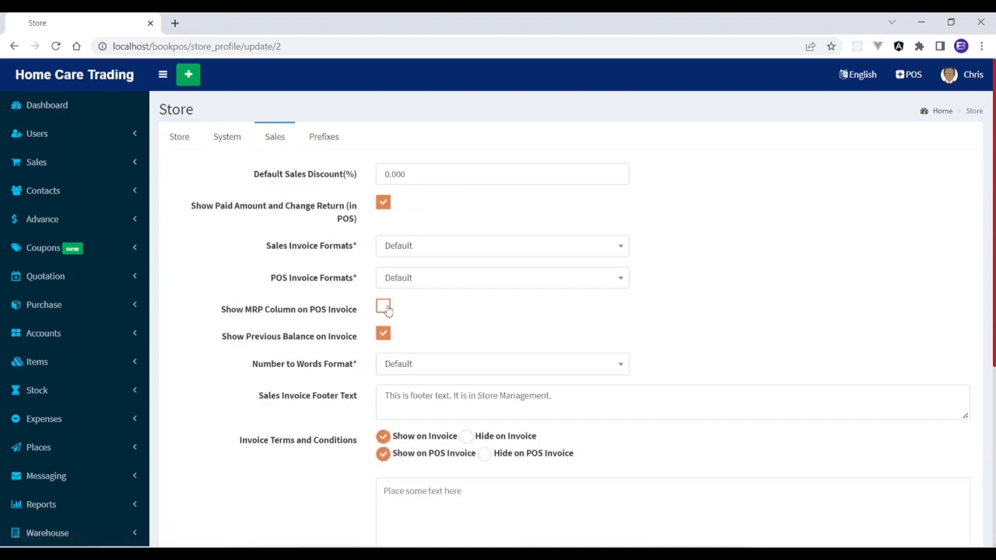
click(437, 282)
click(438, 280)
click(464, 249)
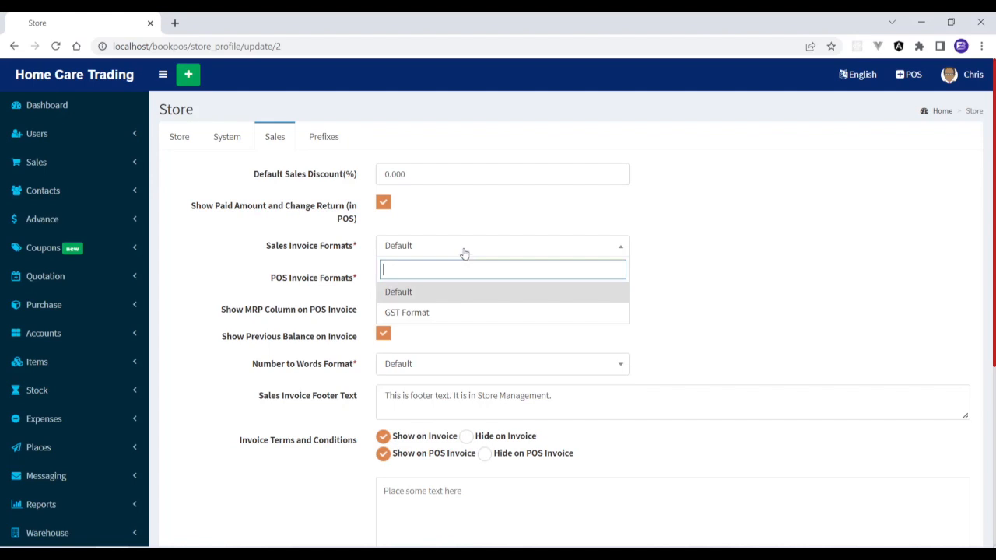
click(507, 217)
scroll(498, 304, down, 2)
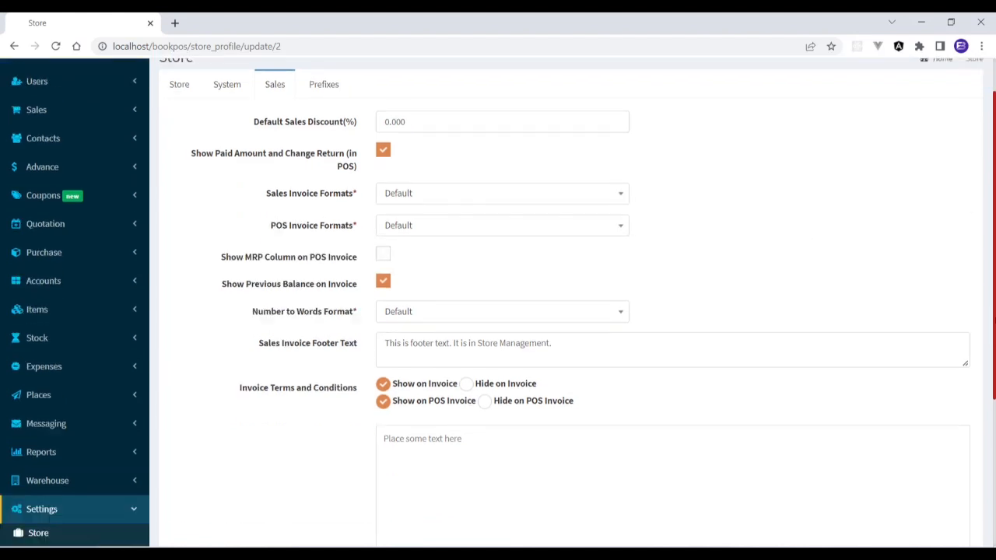
scroll(498, 304, down, 2)
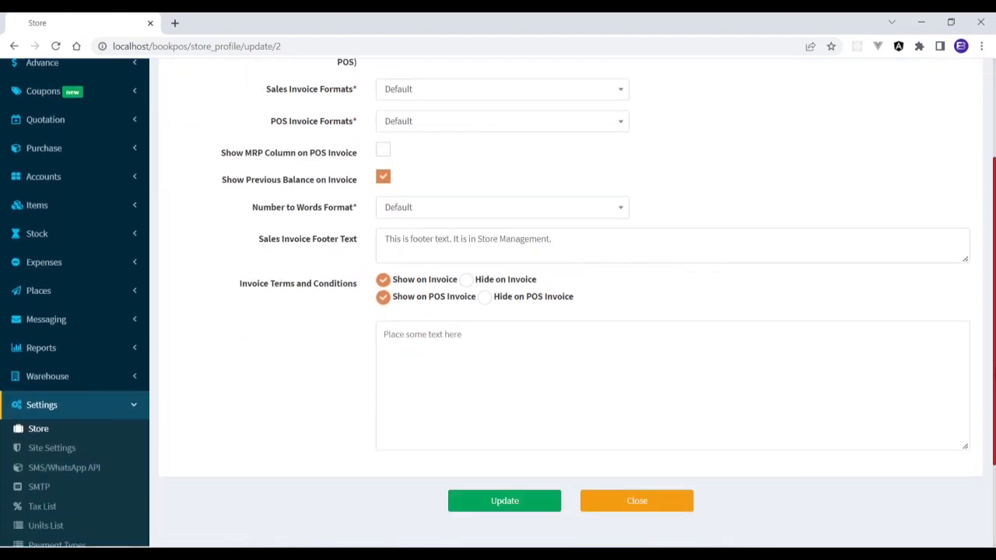
scroll(498, 304, up, 4)
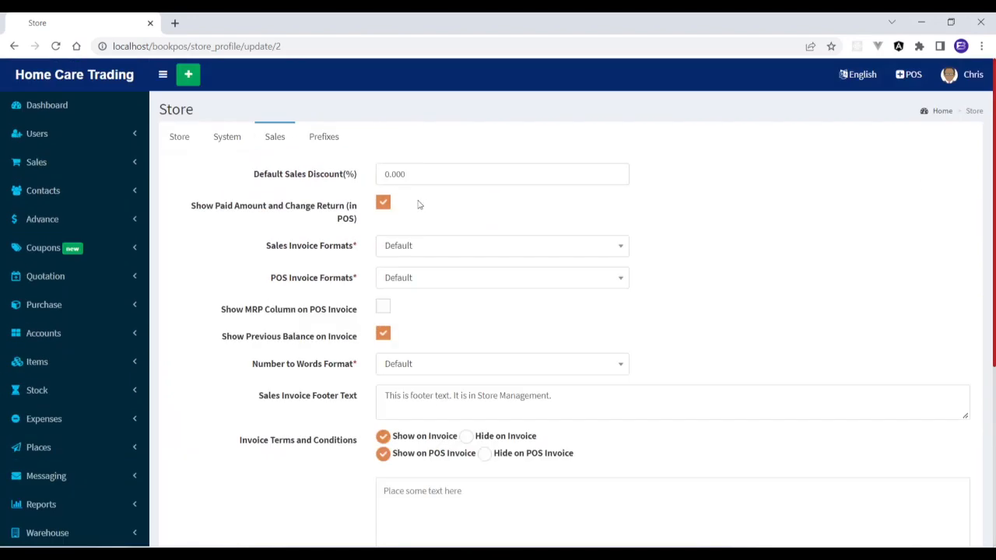
click(333, 140)
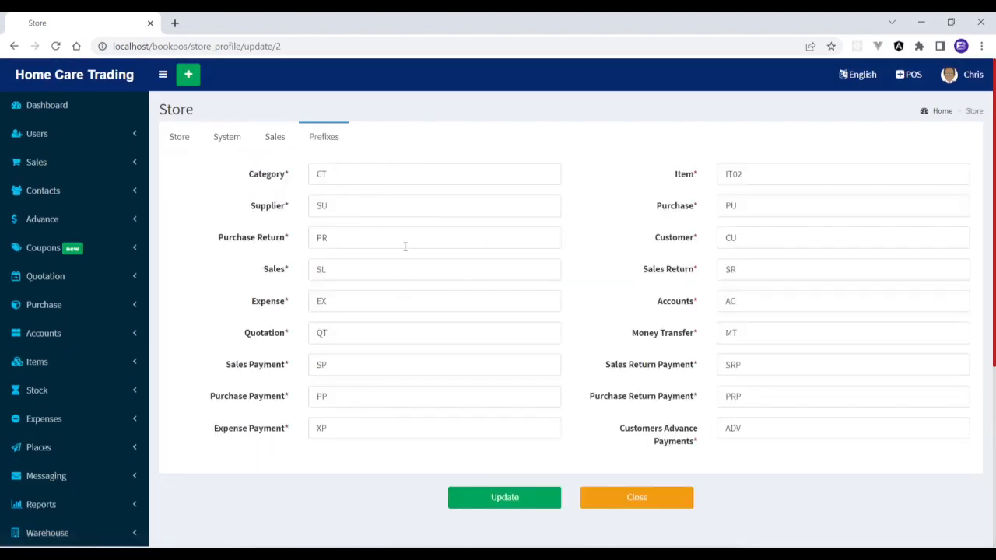
Enter "Term and Condition" as the invoice terms and conditions text in the sales settings, and save the store record
click(275, 139)
scroll(498, 303, down, 2)
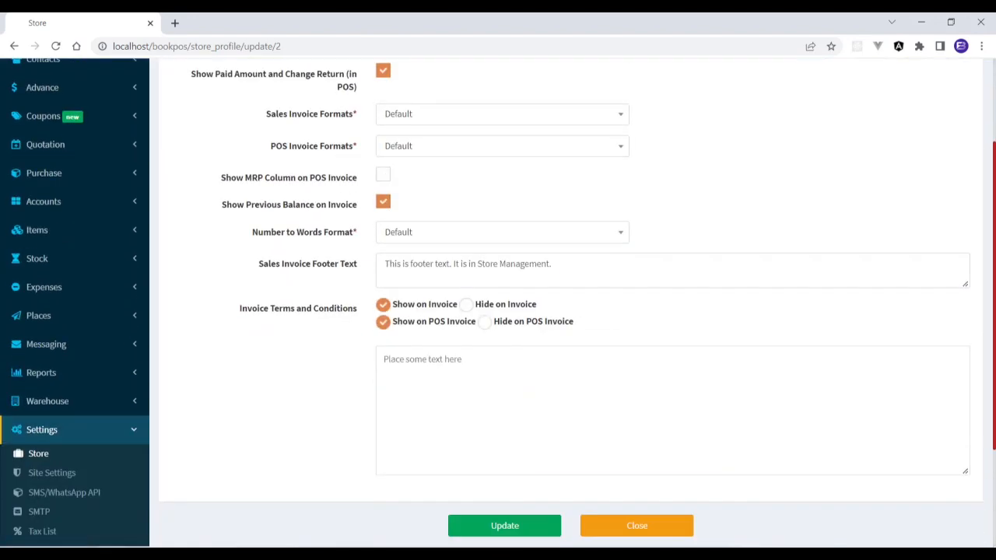
scroll(985, 366, down, 2)
click(470, 268)
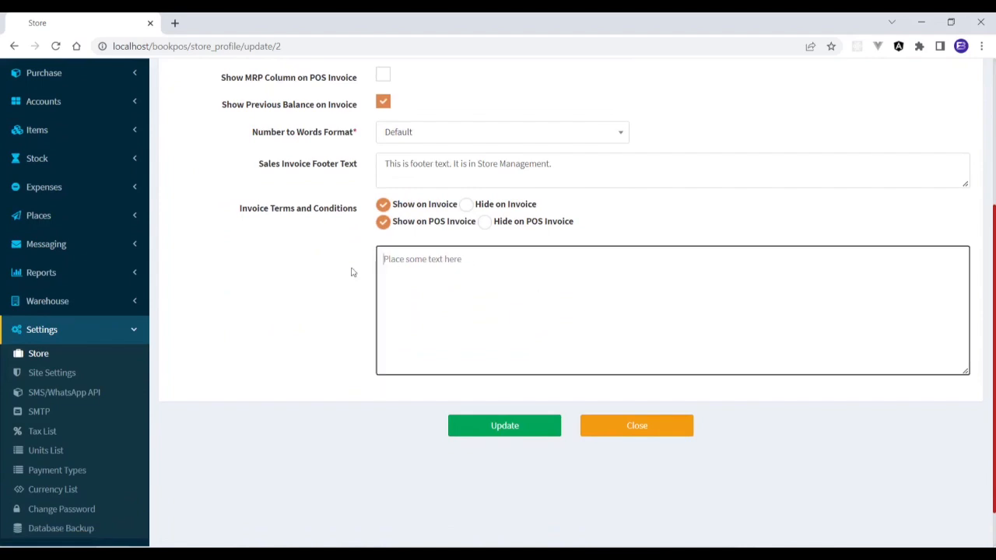
text(Term and Condition)
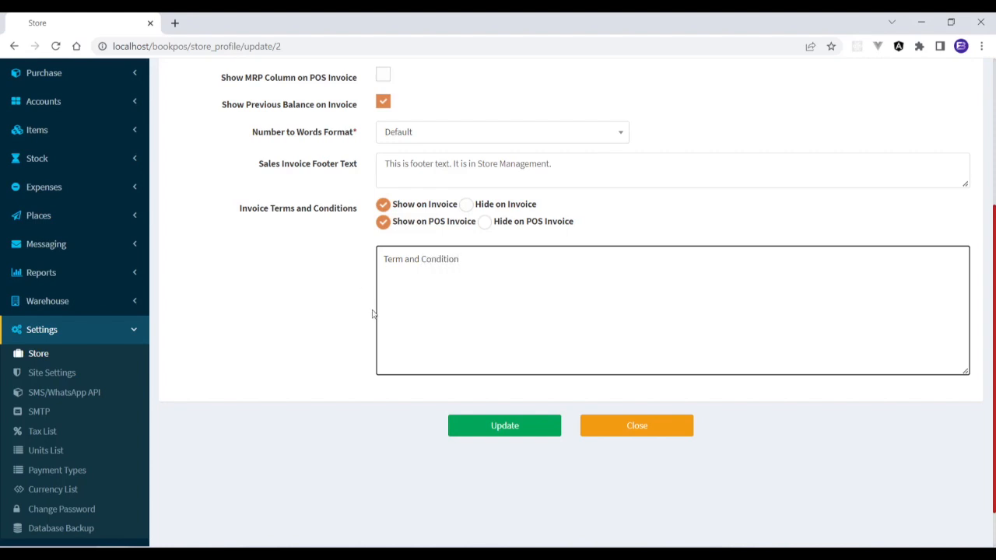
click(508, 436)
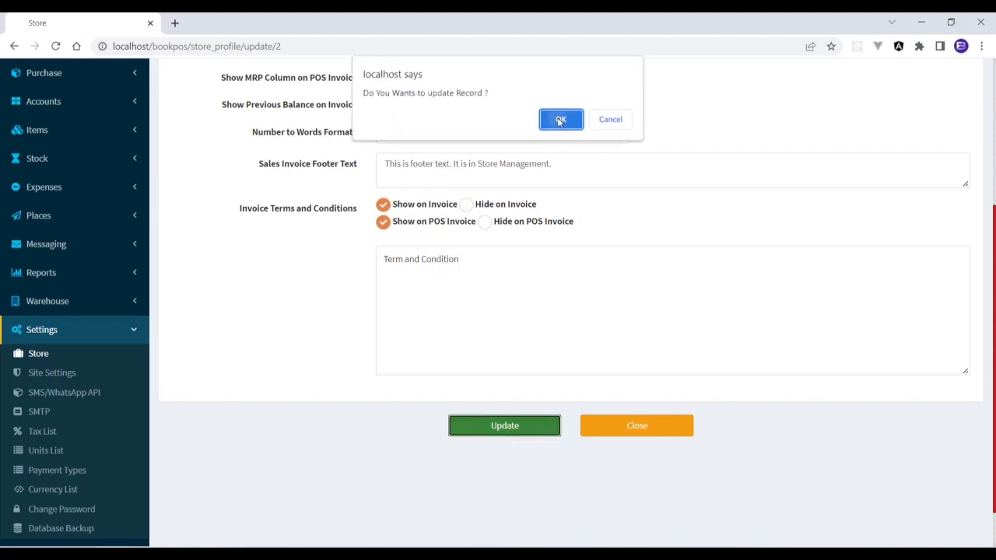
click(560, 119)
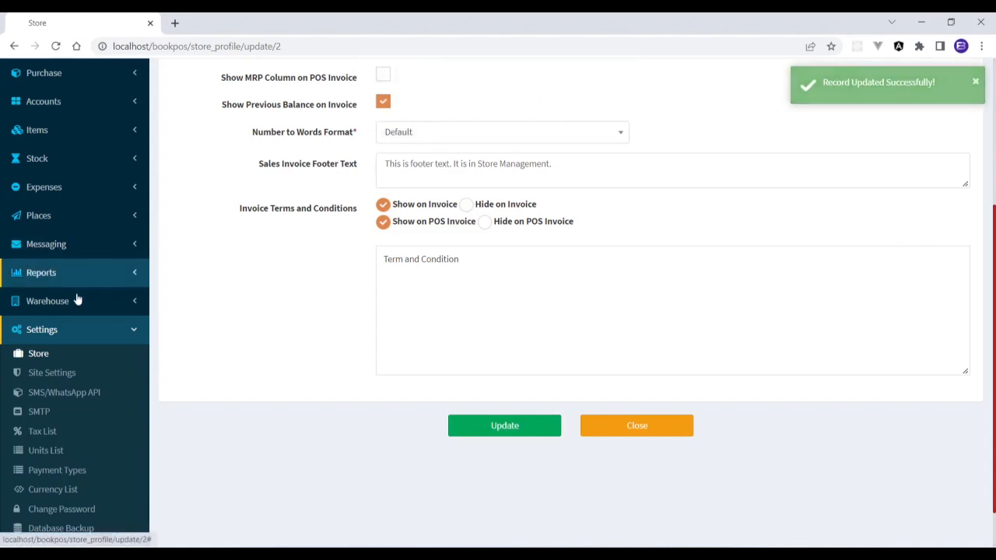
Open the SMS/WhatsApp API settings and review the HTTP/URL, Twilio SMS and FiveMojo WhatsApp configuration forms
click(78, 334)
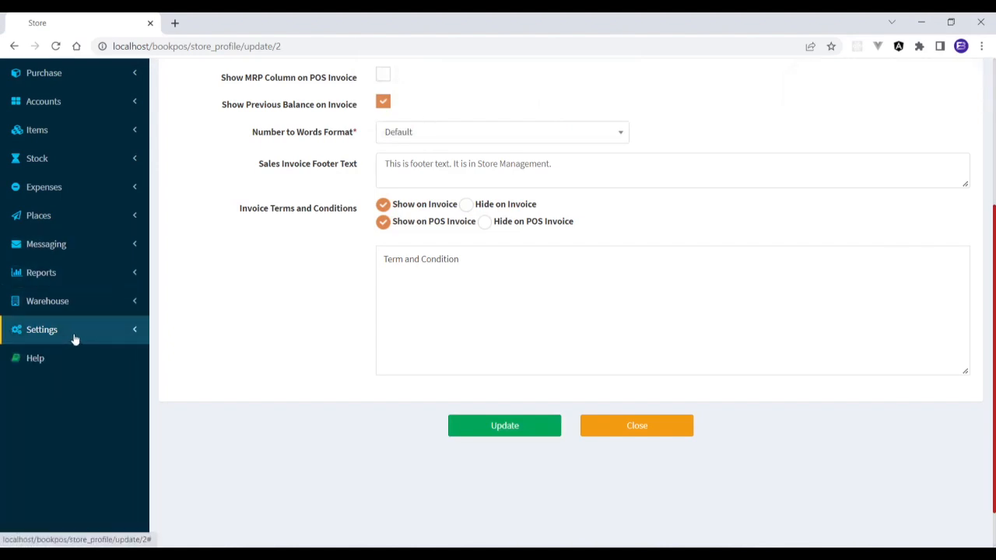
click(73, 336)
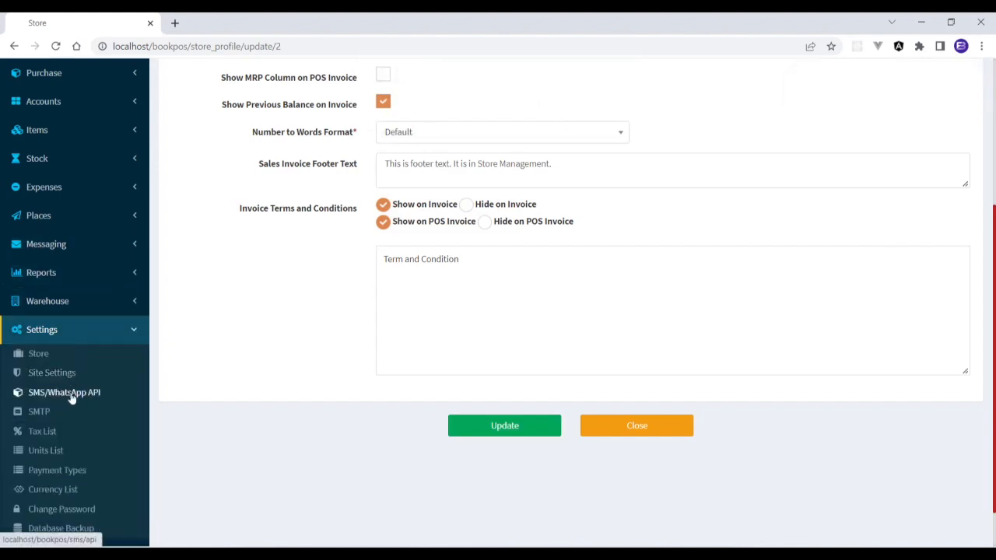
click(62, 391)
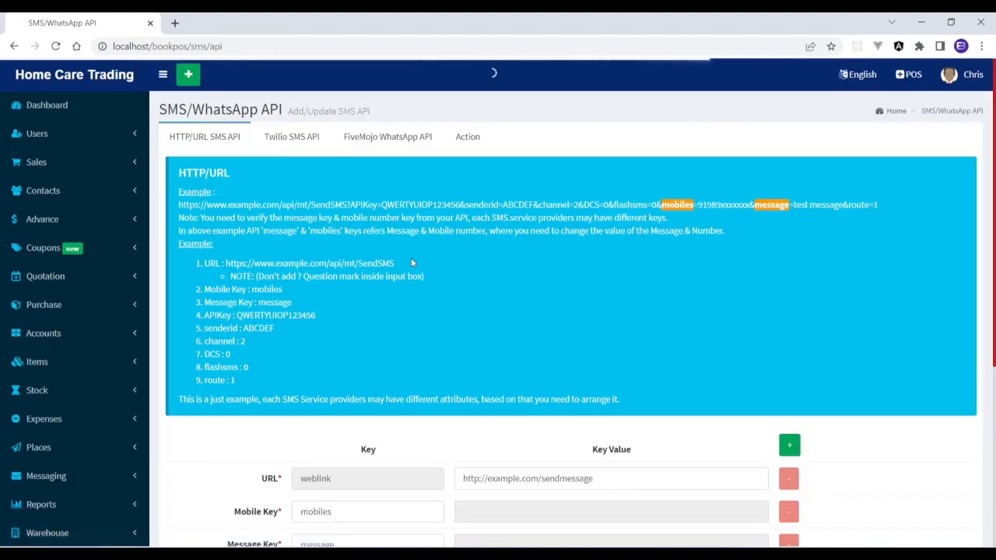
scroll(994, 212, down, 5)
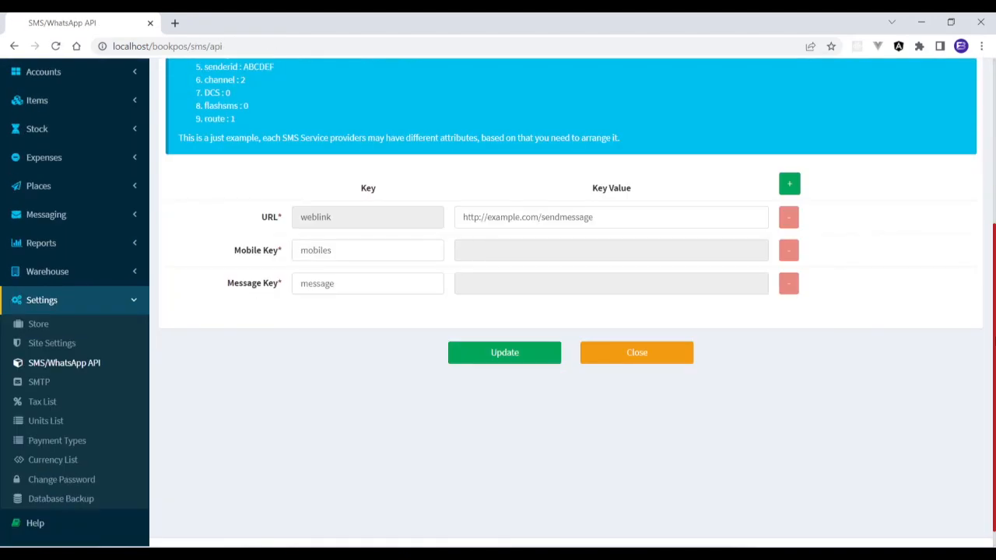
scroll(993, 212, up, 3)
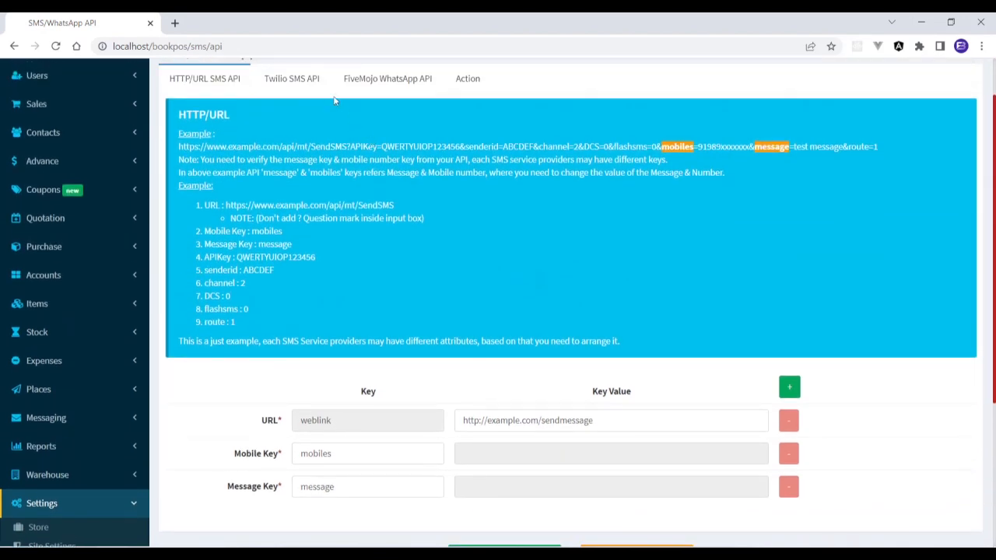
click(312, 80)
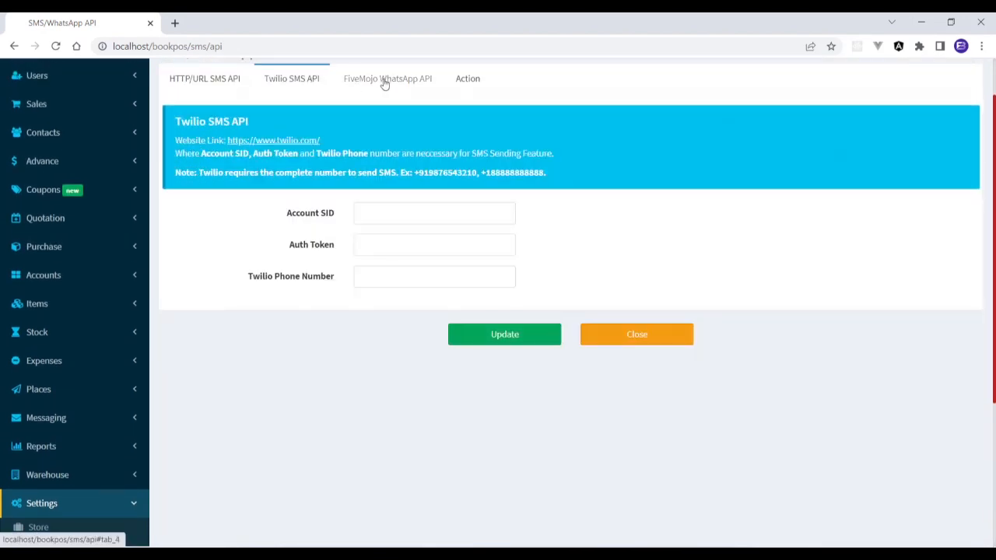
click(384, 81)
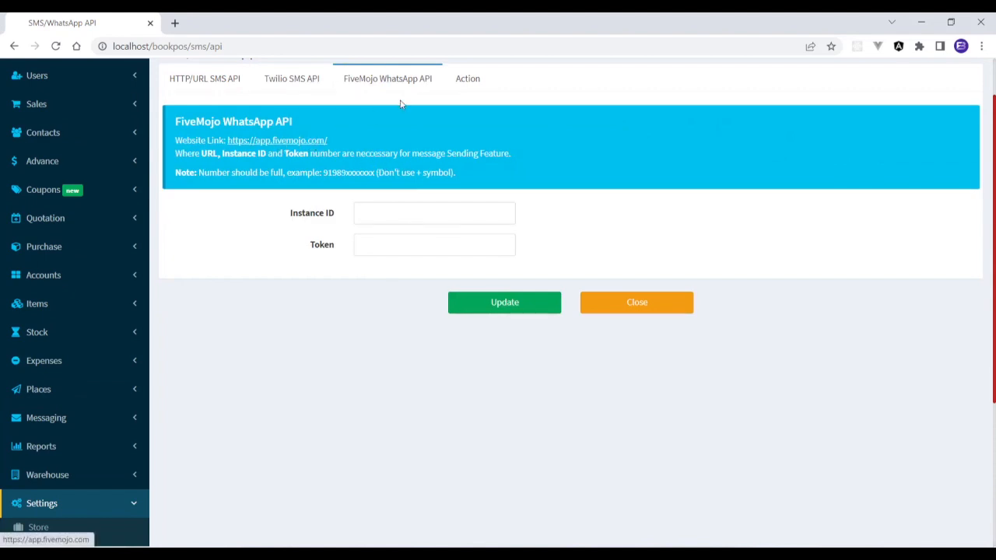
Select Fivemojo WhatsApp API as the SMS status in the message sending options
click(474, 81)
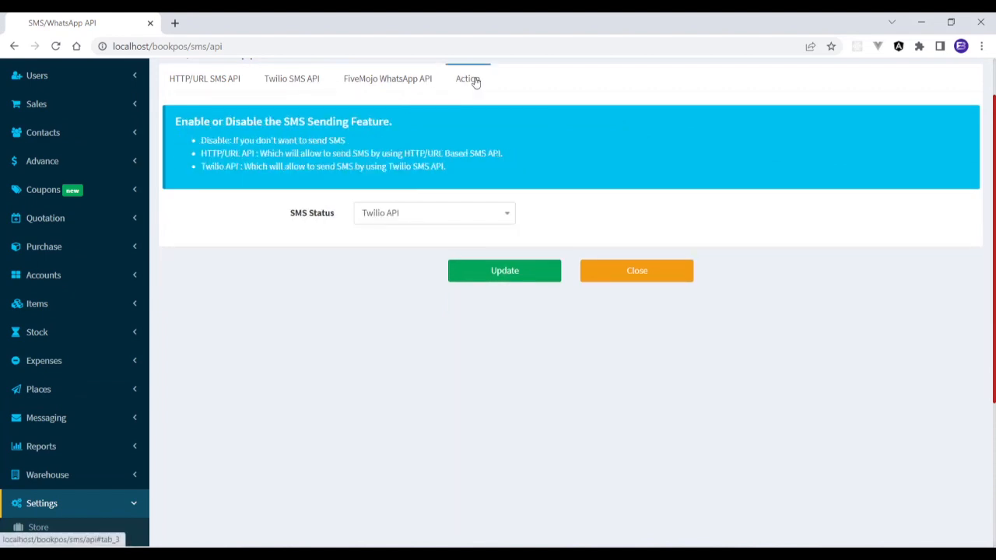
click(418, 222)
click(404, 321)
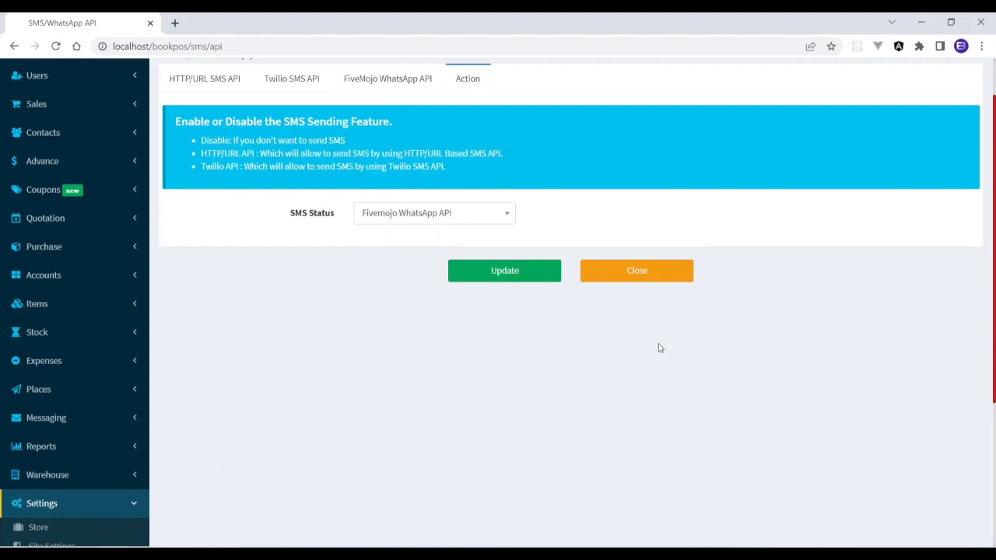
Open the SMTP settings, try the Enable status, and set the status back to Disable
scroll(498, 311, down, 2)
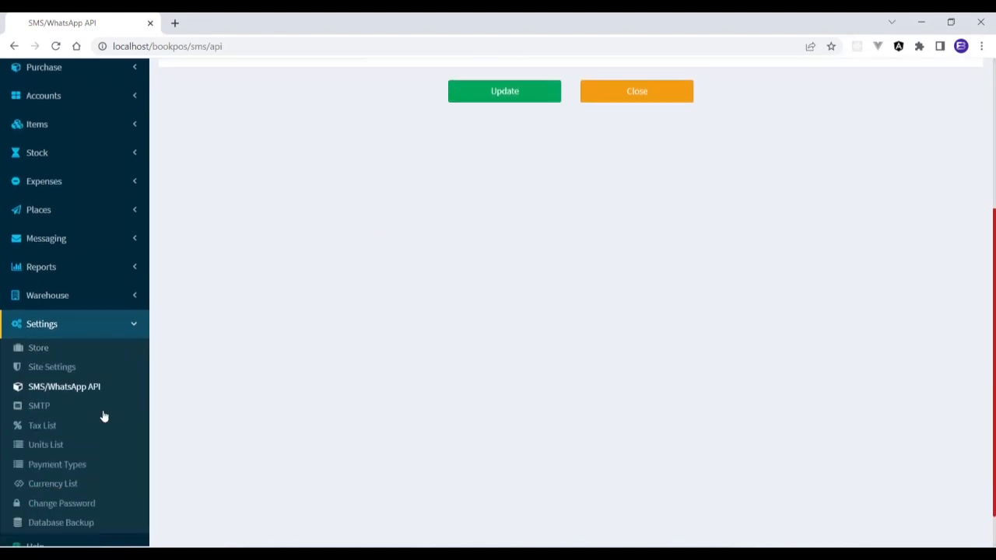
click(40, 407)
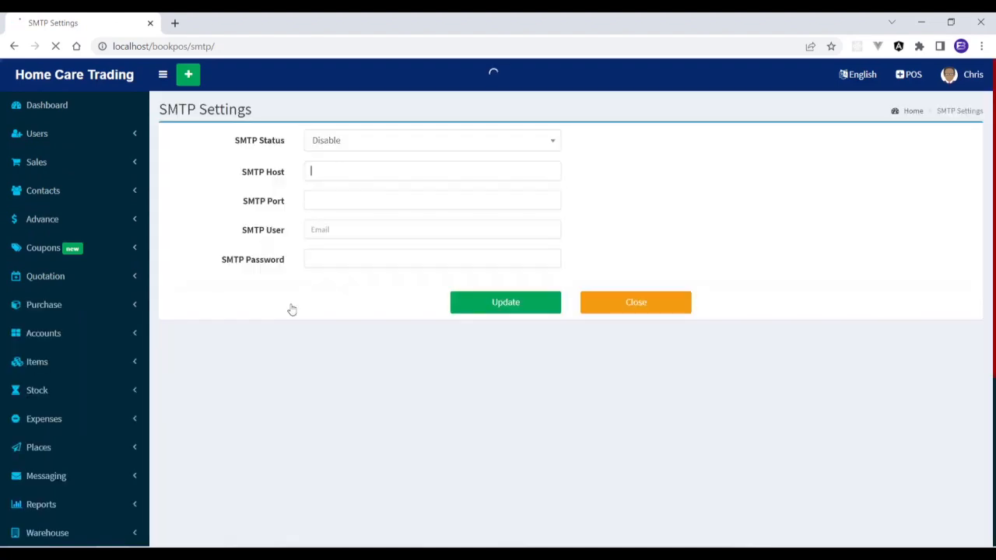
click(359, 140)
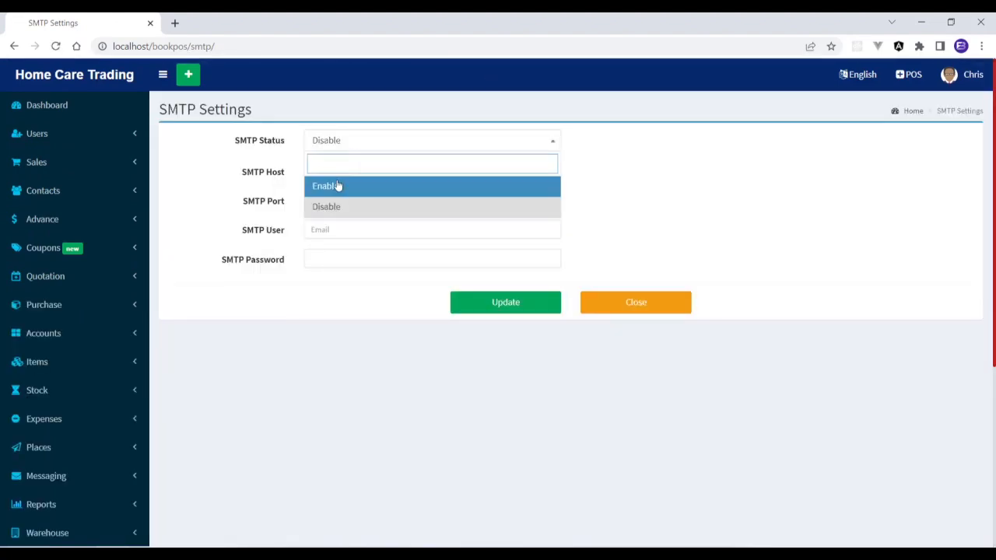
click(336, 185)
click(336, 167)
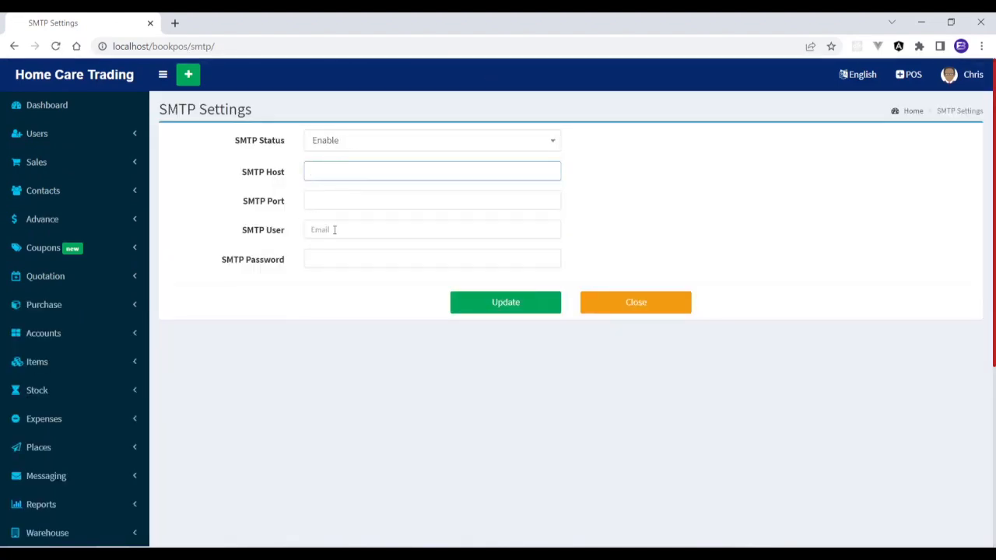
click(335, 230)
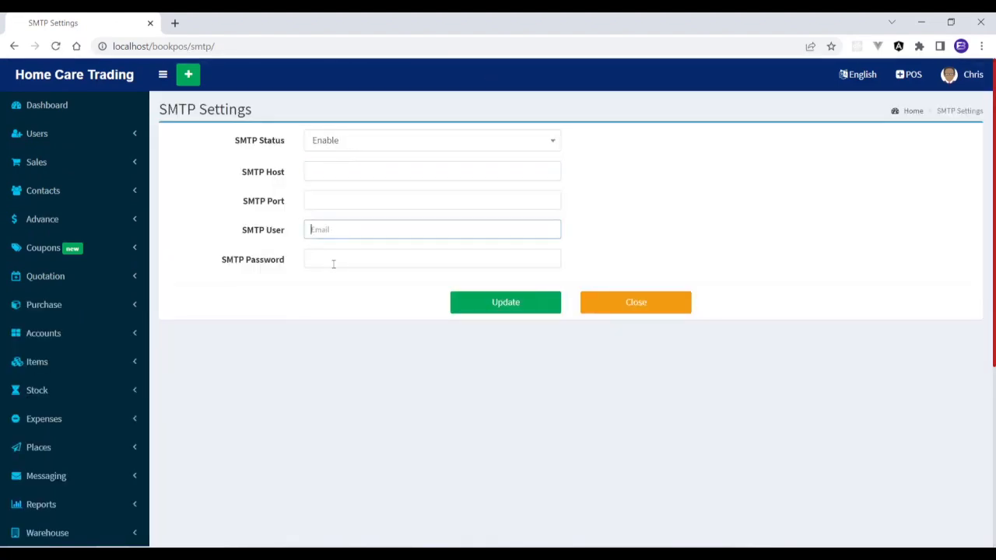
click(349, 147)
click(331, 205)
click(332, 202)
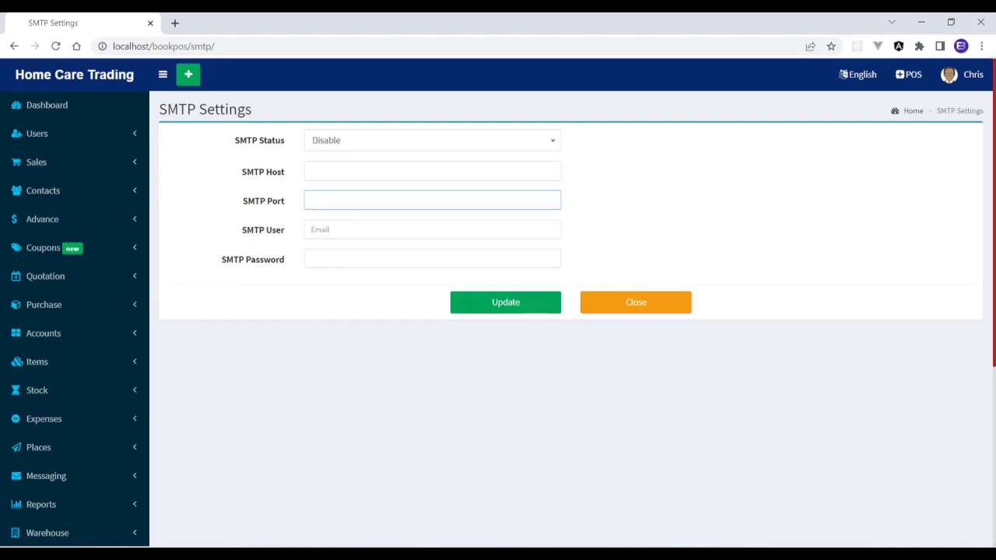
Open the tax list, then create and save a new tax named GST with a percentage of 15
scroll(987, 487, down, 3)
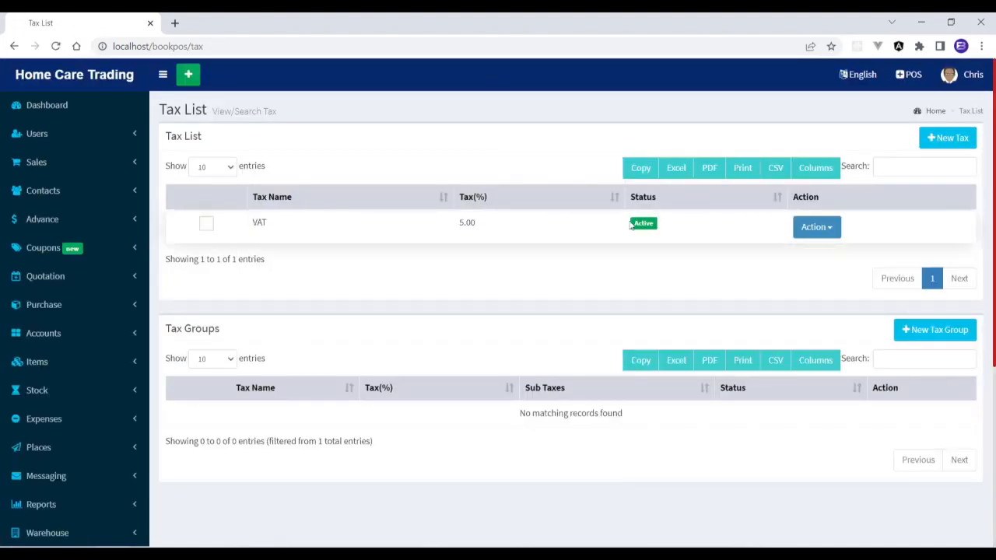
click(206, 223)
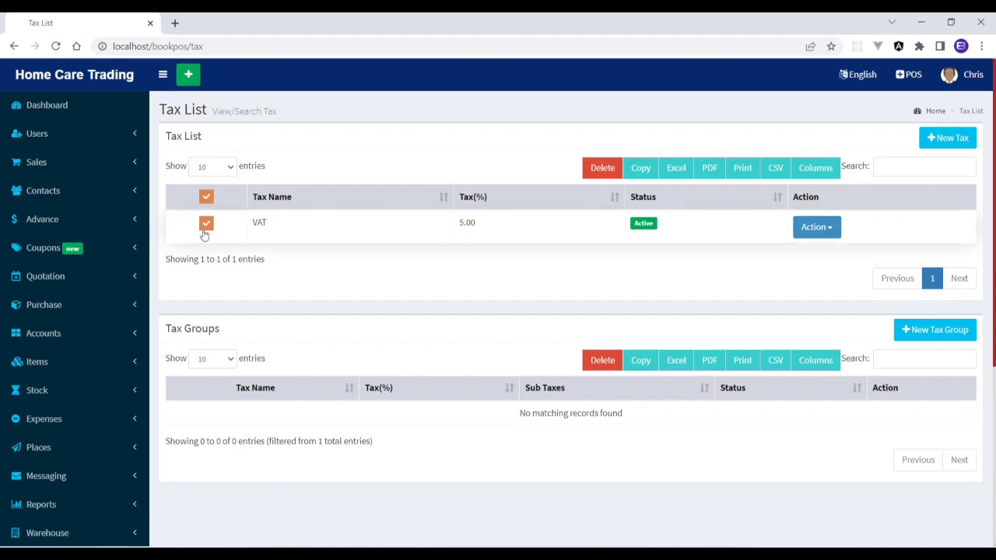
click(206, 223)
click(948, 143)
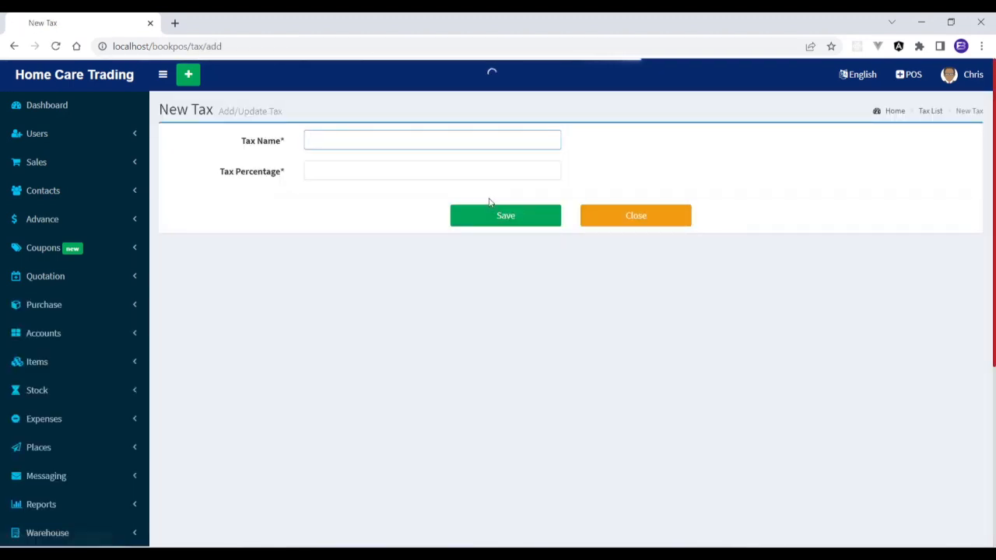
key(Tab)
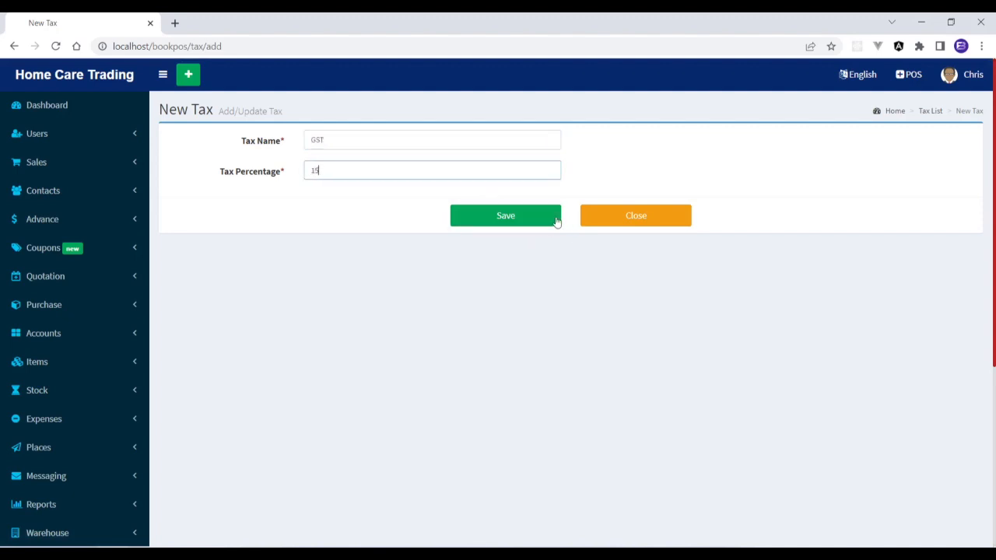
click(556, 220)
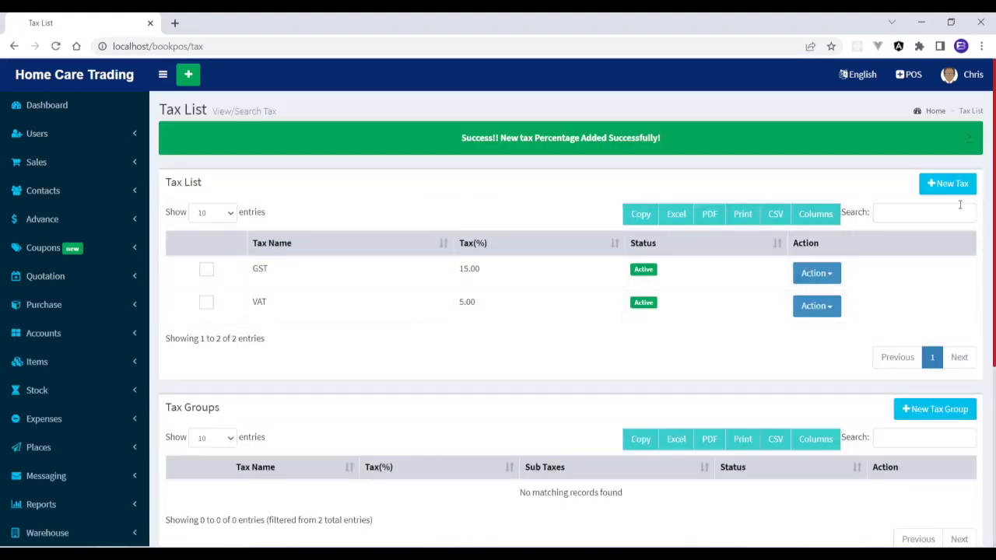
Open the units list, then create and save a new unit named CTN
scroll(960, 204, down, 3)
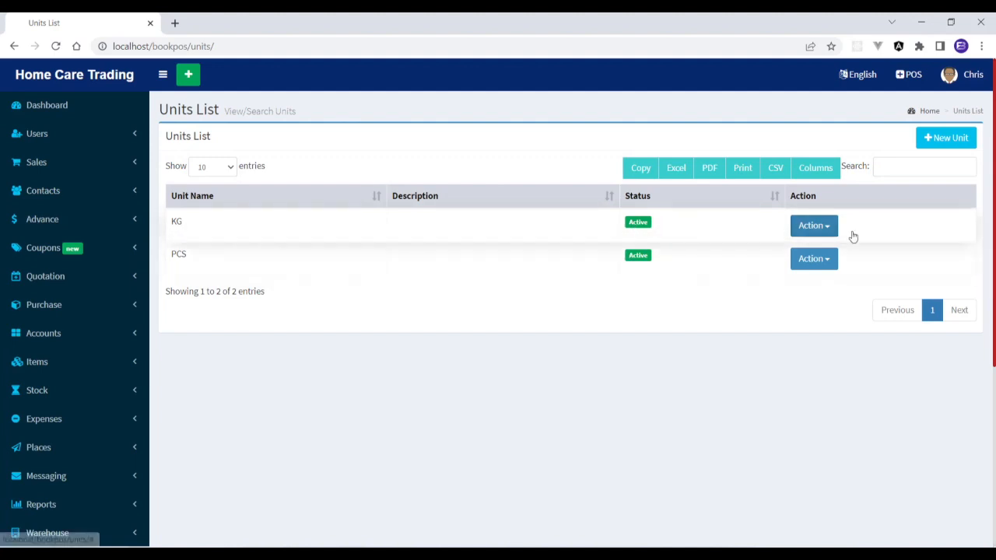
scroll(973, 167, down, 1)
click(962, 80)
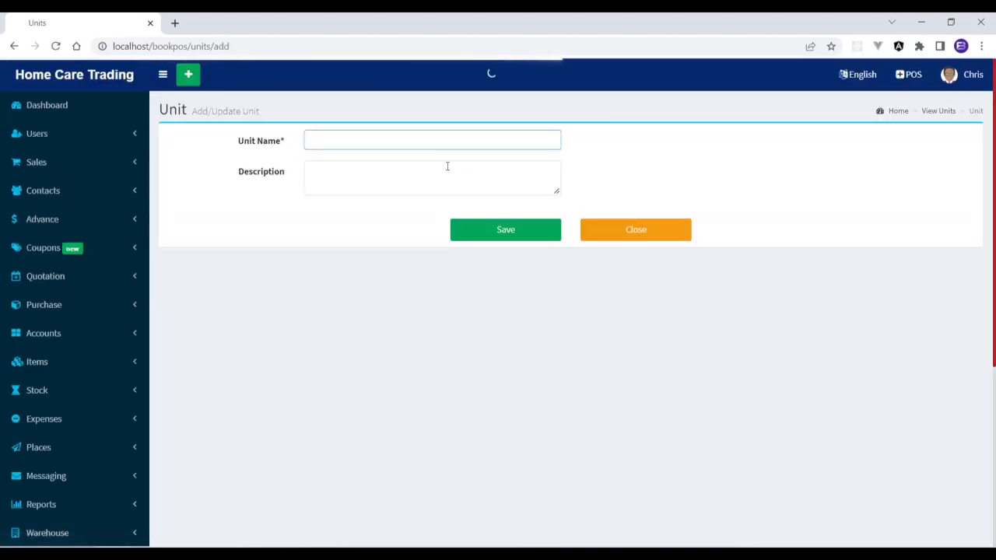
text(CTN)
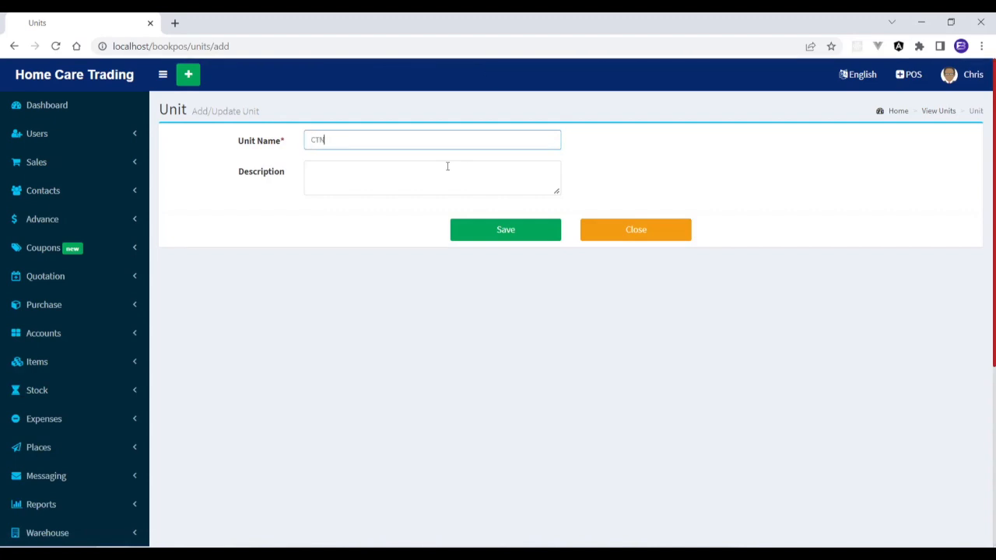
click(479, 230)
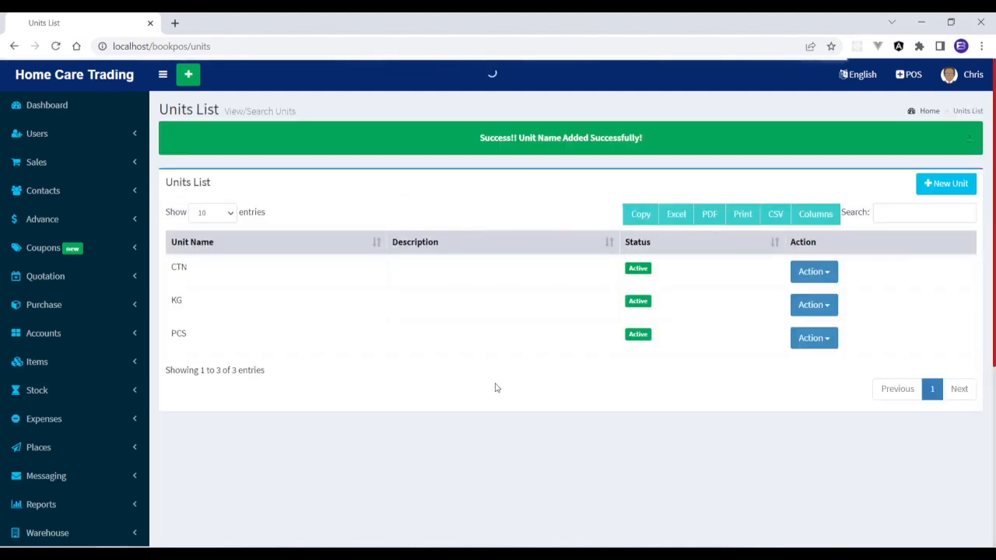
Open the payment types settings, then create and save a new payment type named Paypal
scroll(759, 297, down, 4)
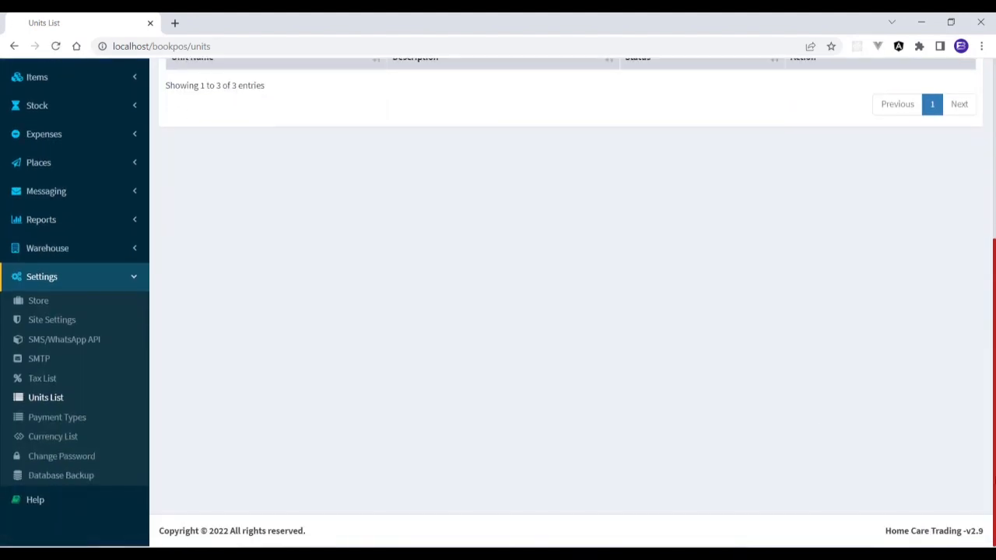
click(78, 418)
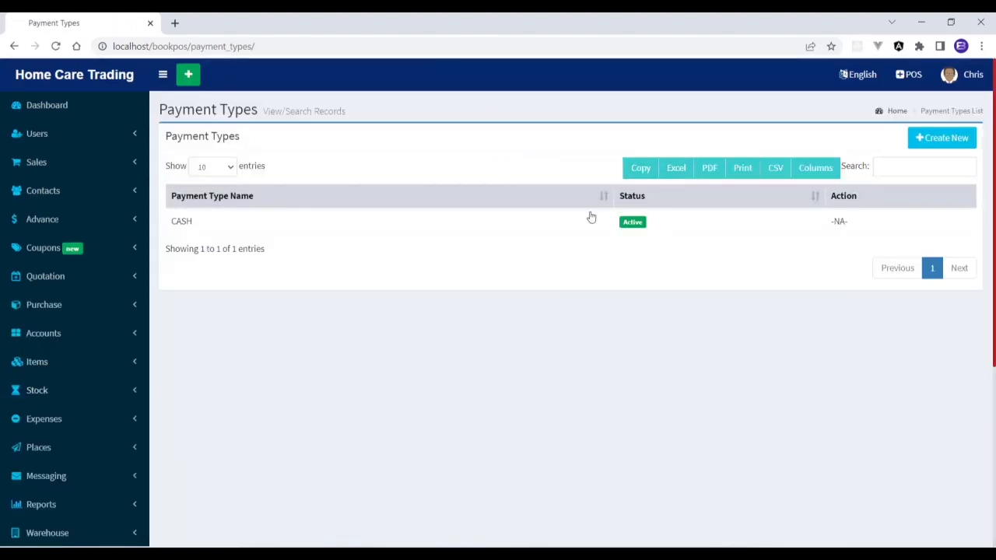
click(961, 137)
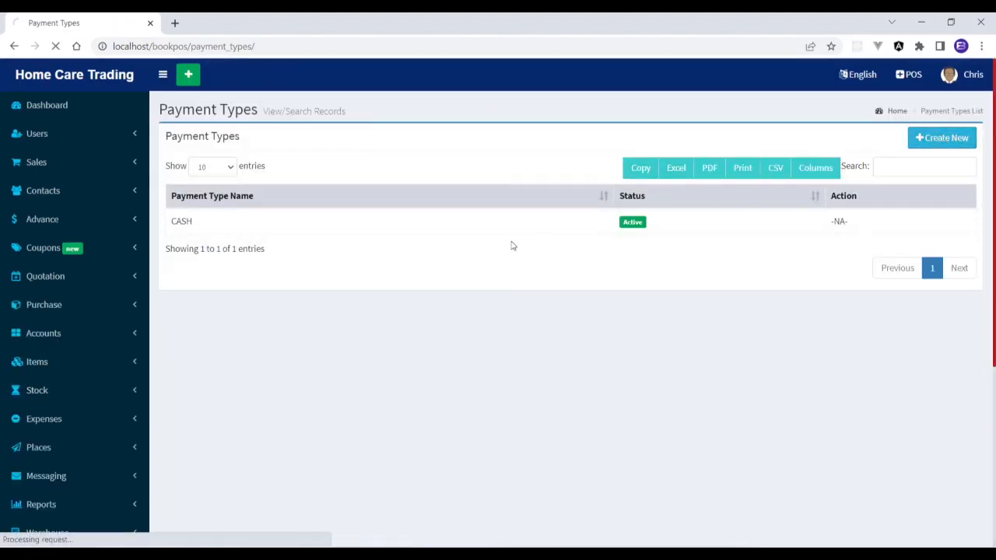
text(Paypal)
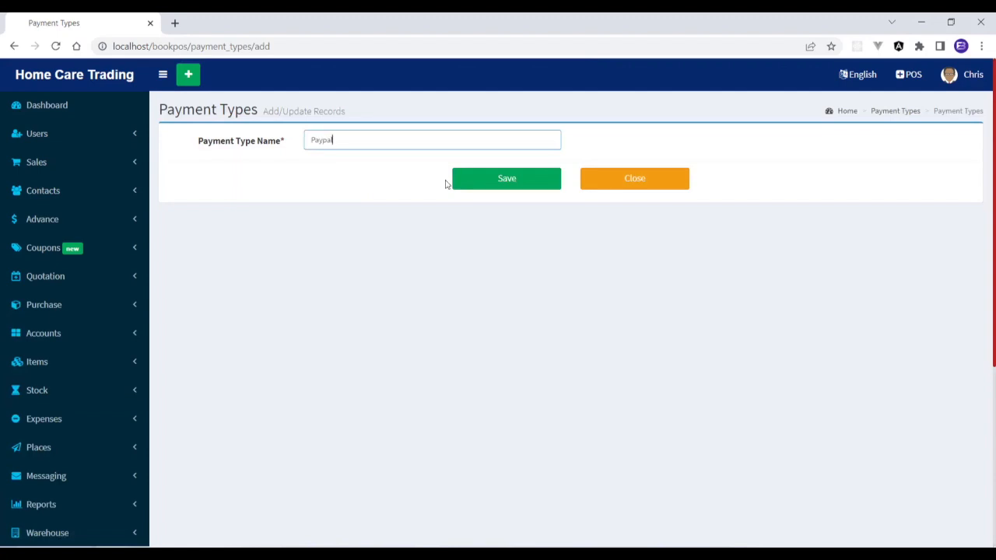
click(487, 185)
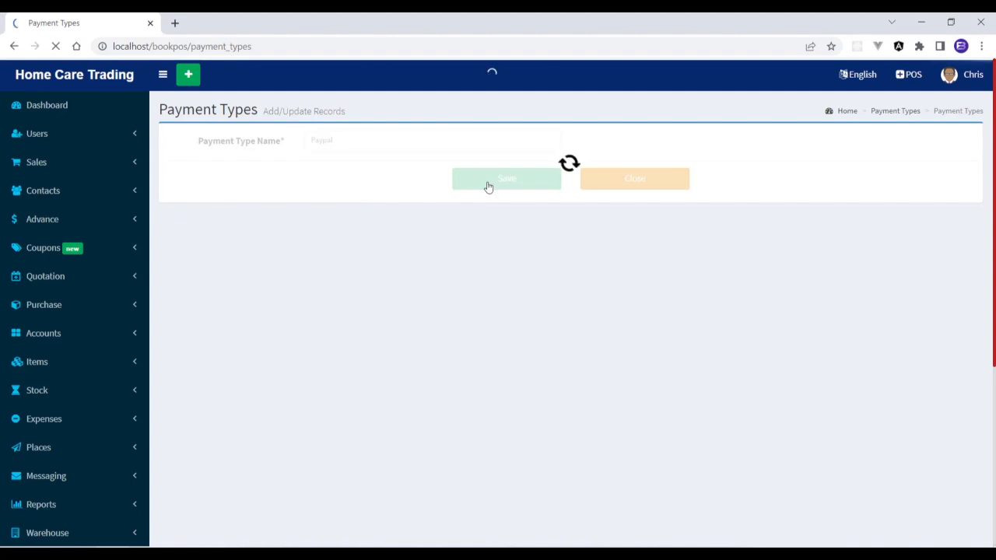
Open the currency list and search it for "usd"
scroll(498, 350, down, 2)
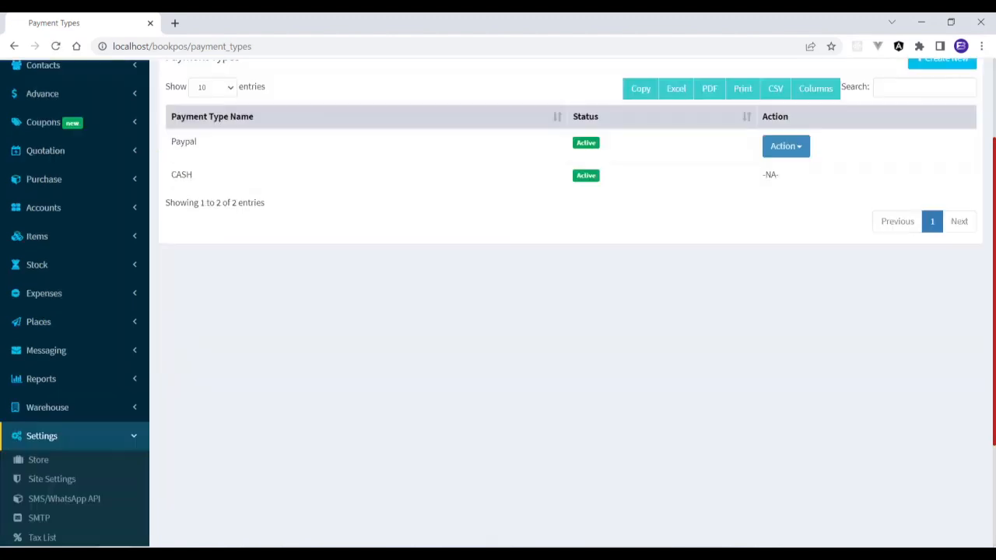
scroll(256, 452, down, 2)
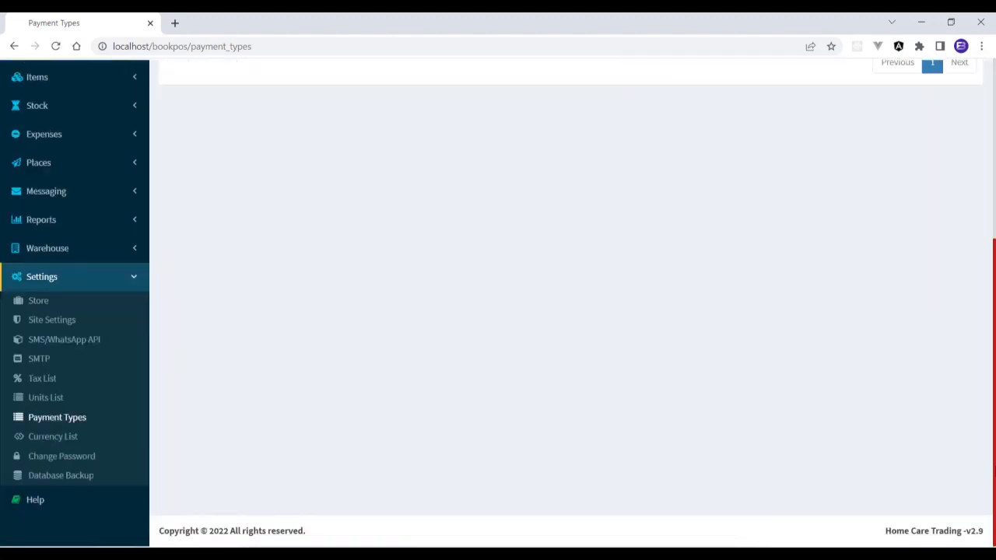
click(75, 440)
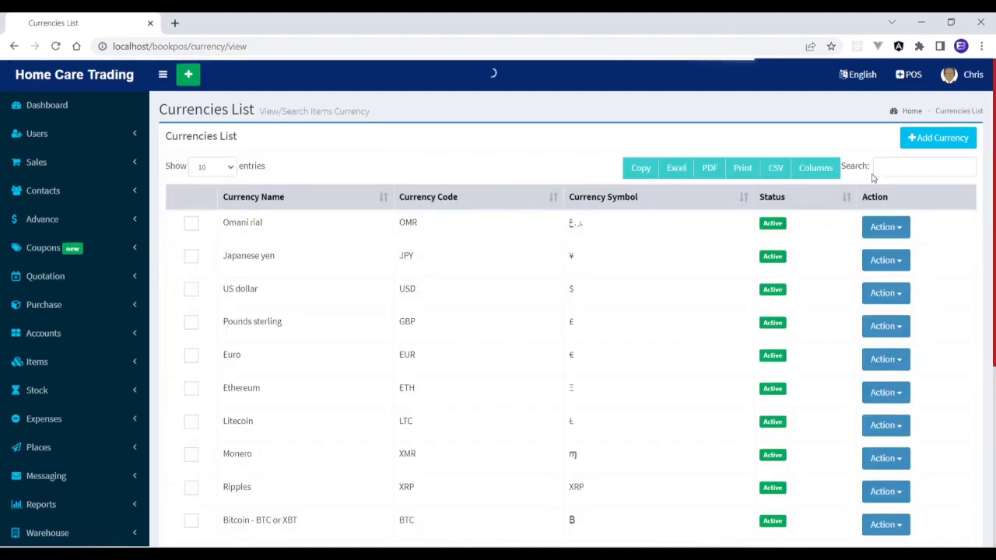
click(914, 167)
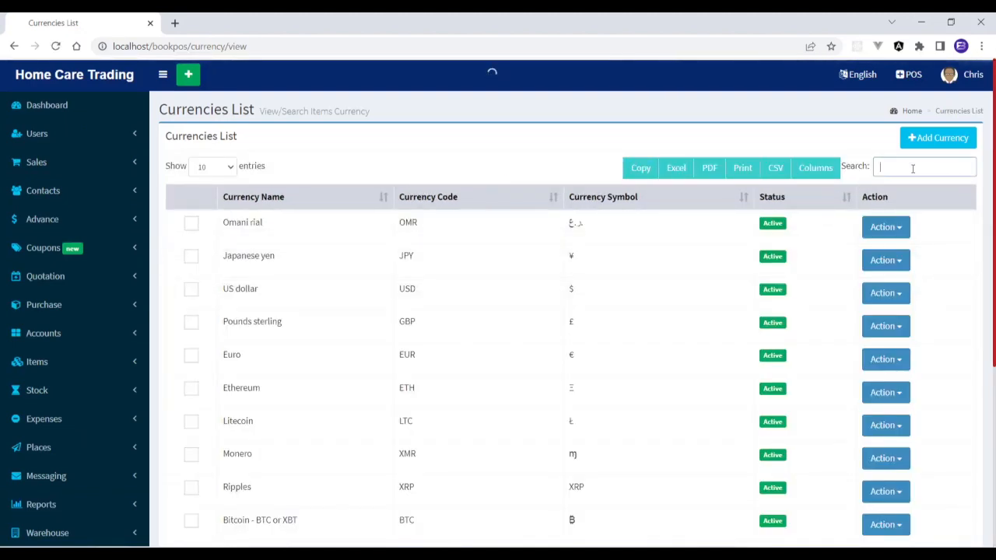
text(usd)
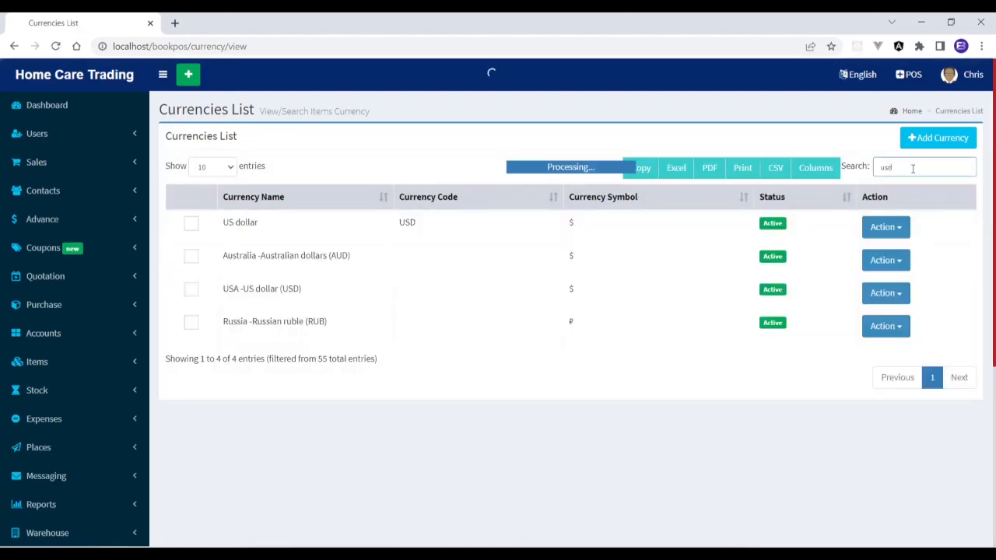
View the password change form, then download the database backup file and dismiss the download window
scroll(498, 312, down, 4)
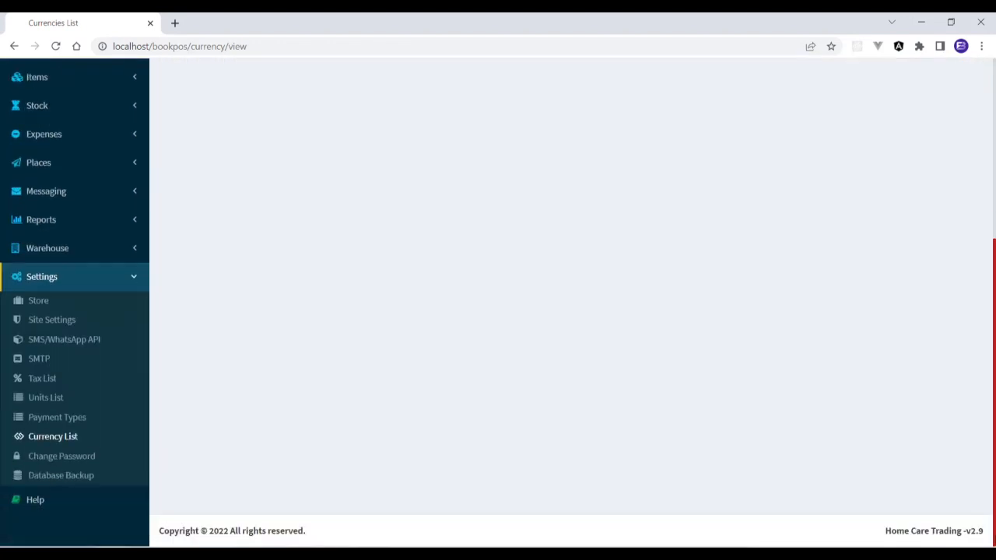
click(88, 456)
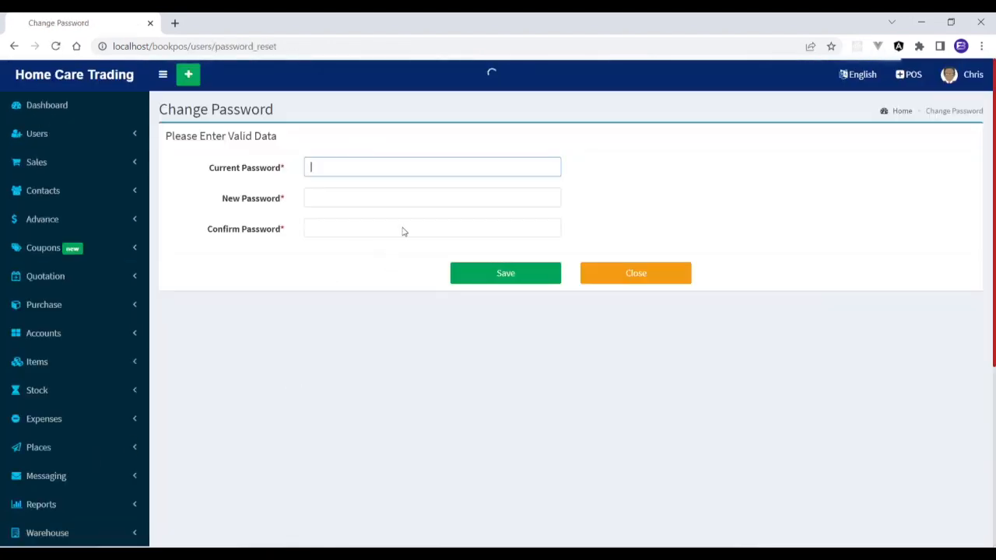
scroll(498, 312, down, 4)
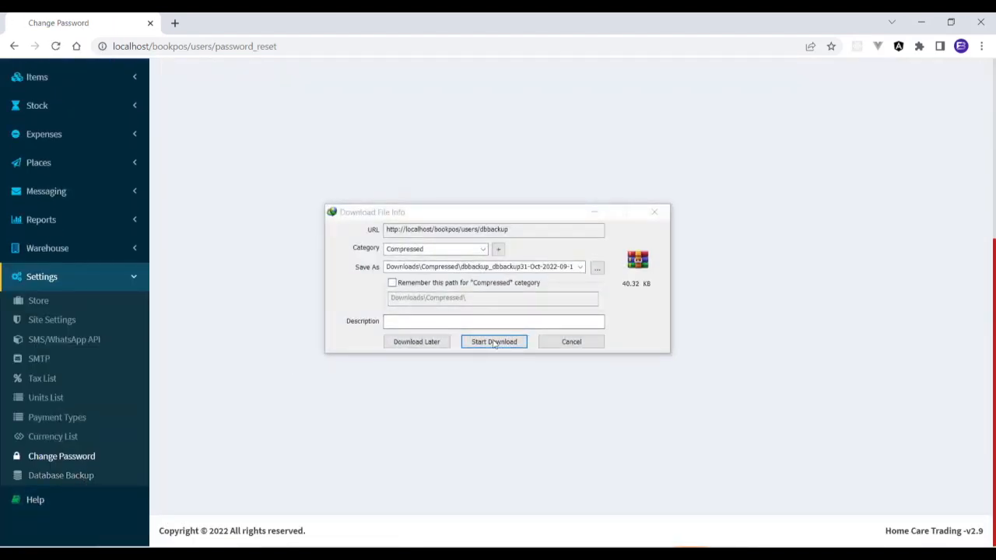
click(498, 342)
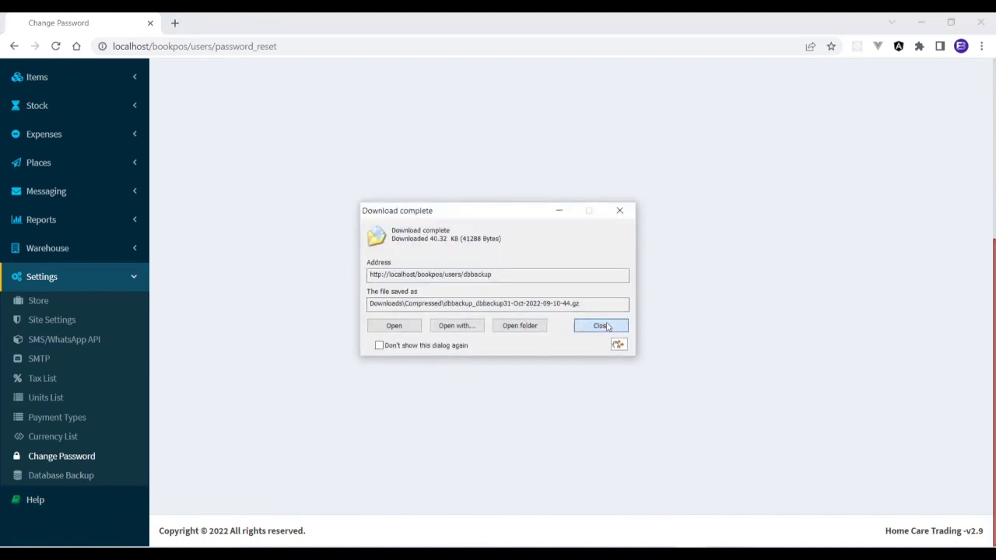
click(607, 325)
Open the users list and show the available actions for the cashier user
scroll(573, 304, up, 5)
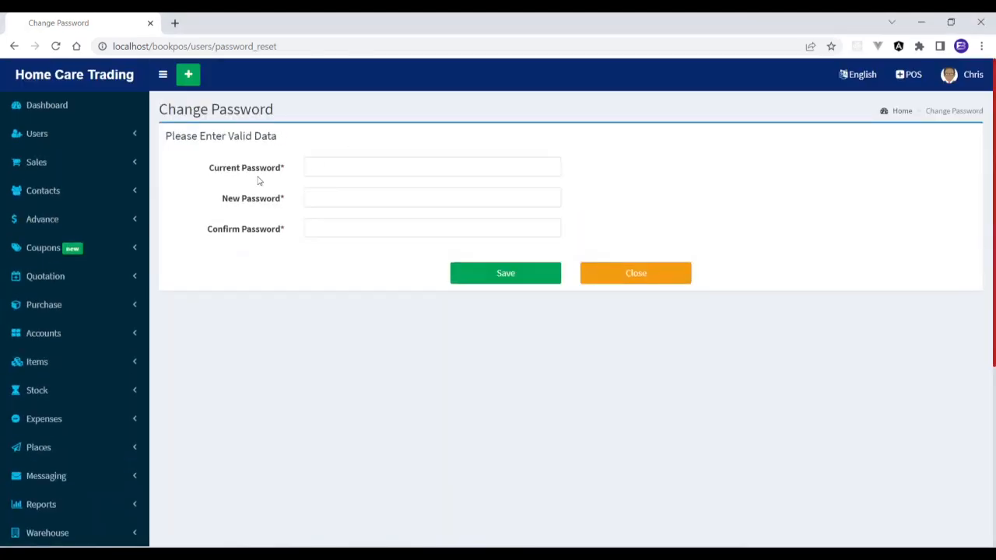
click(105, 132)
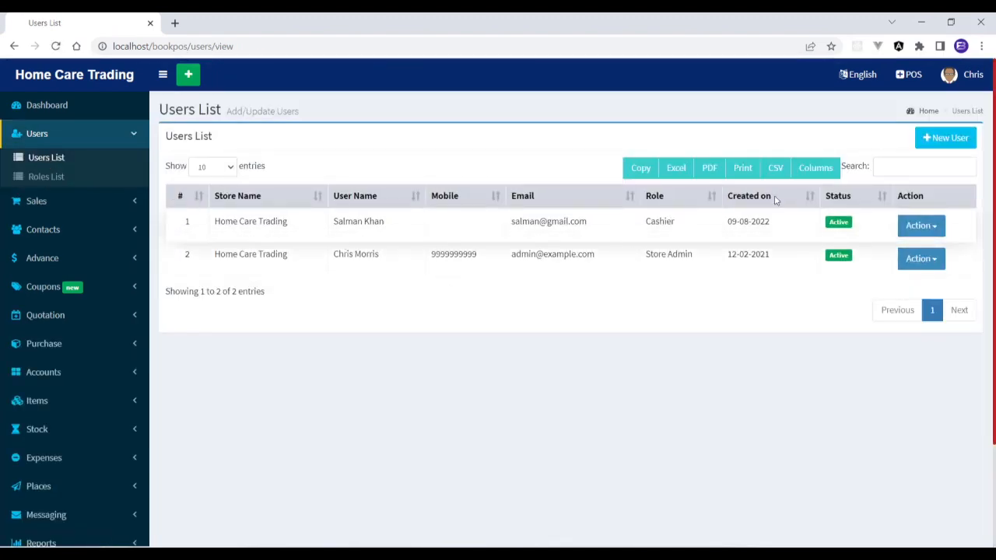
click(919, 225)
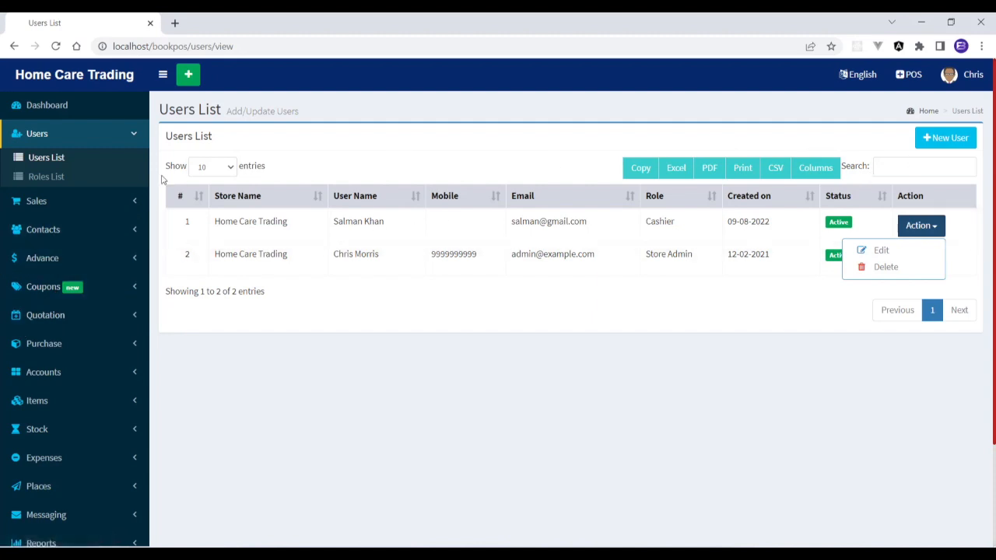
Open the new user form, choose the Cashier role, and try assigning the Al Amerat Store and System Warehouse warehouses
click(951, 150)
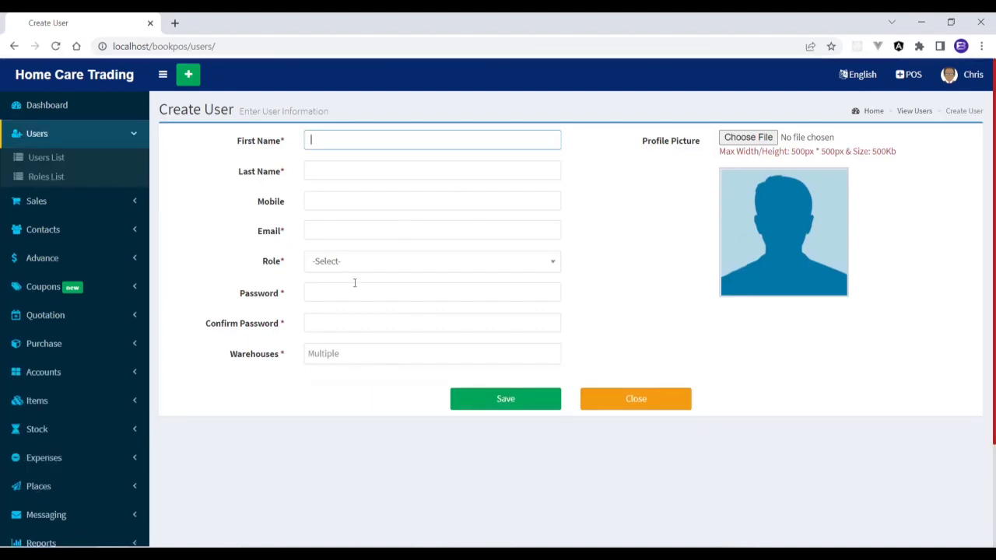
click(366, 267)
click(345, 330)
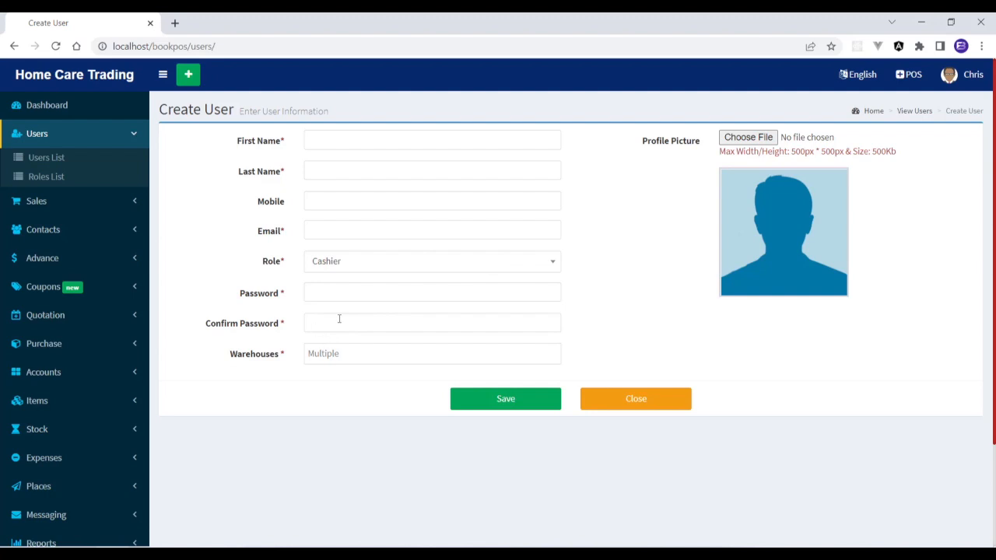
click(347, 361)
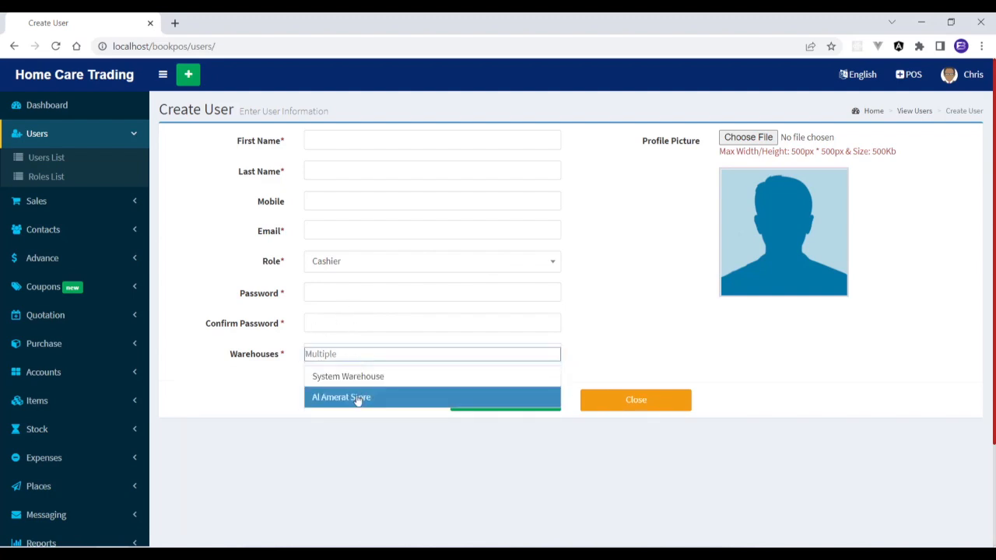
click(357, 400)
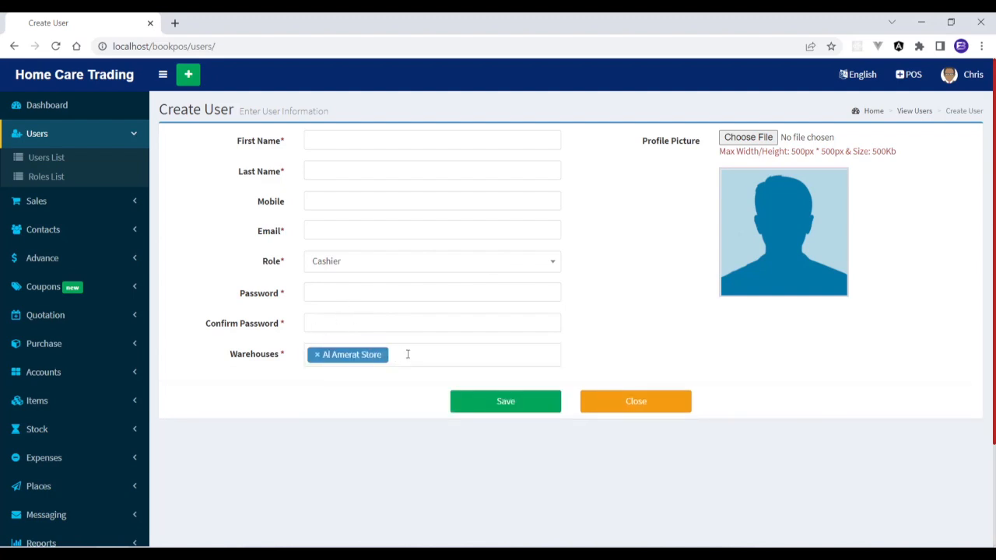
click(407, 354)
click(357, 384)
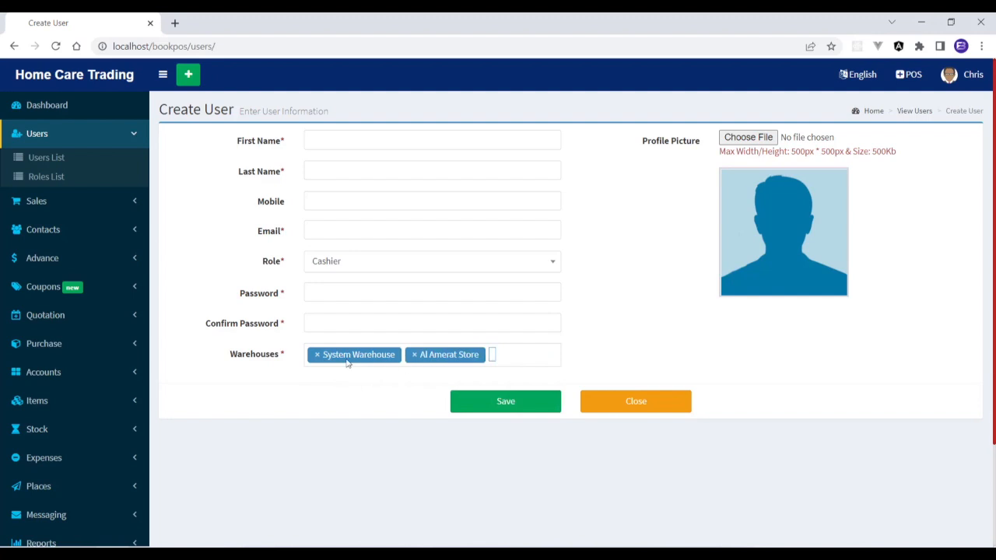
click(318, 355)
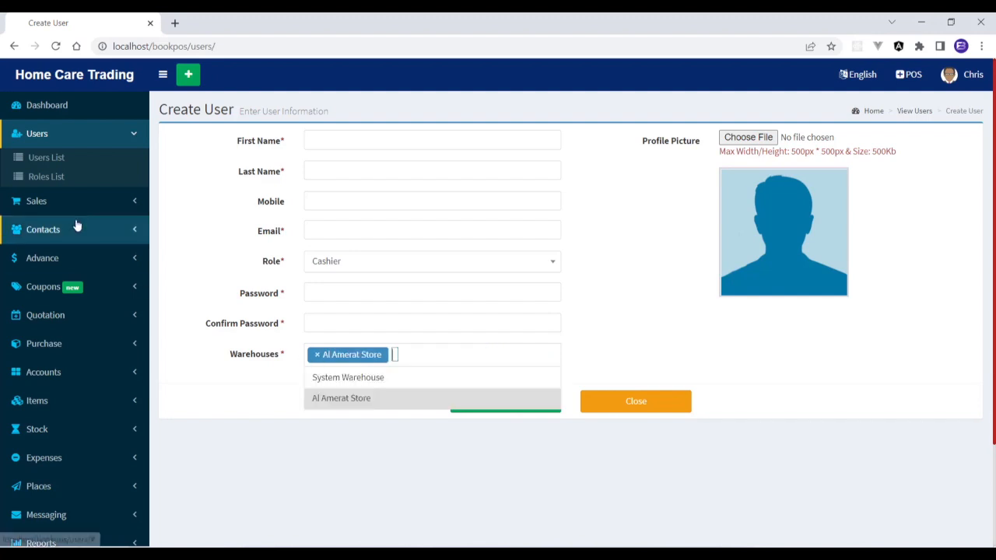
Open the roles list and start a new role named Salesman with the description "This is saleman"
click(60, 178)
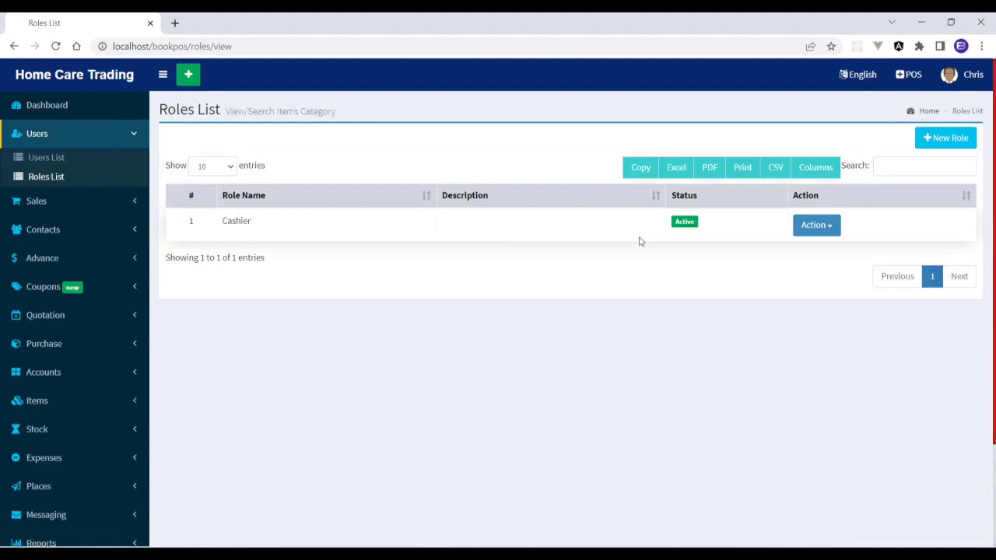
click(951, 138)
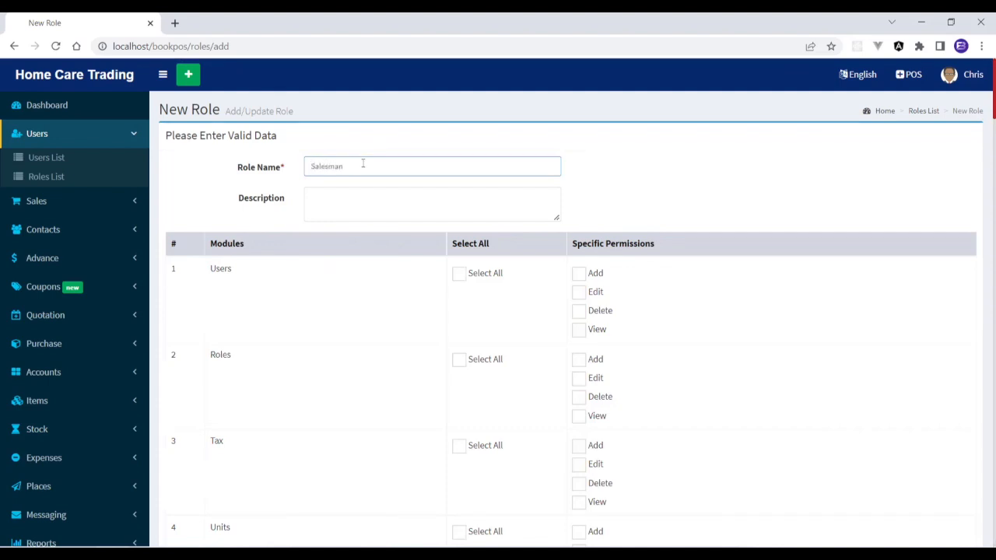
key(Tab)
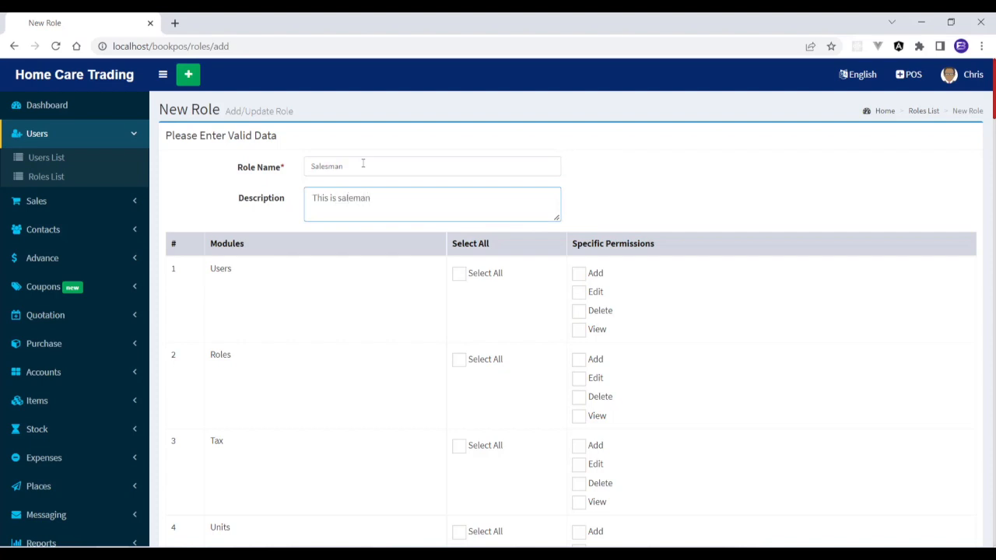
Try granting all permissions for the Roles and Users modules, clearing each selection again
key(XF86AudioMute)
scroll(572, 311, down, 3)
scroll(572, 311, up, 1)
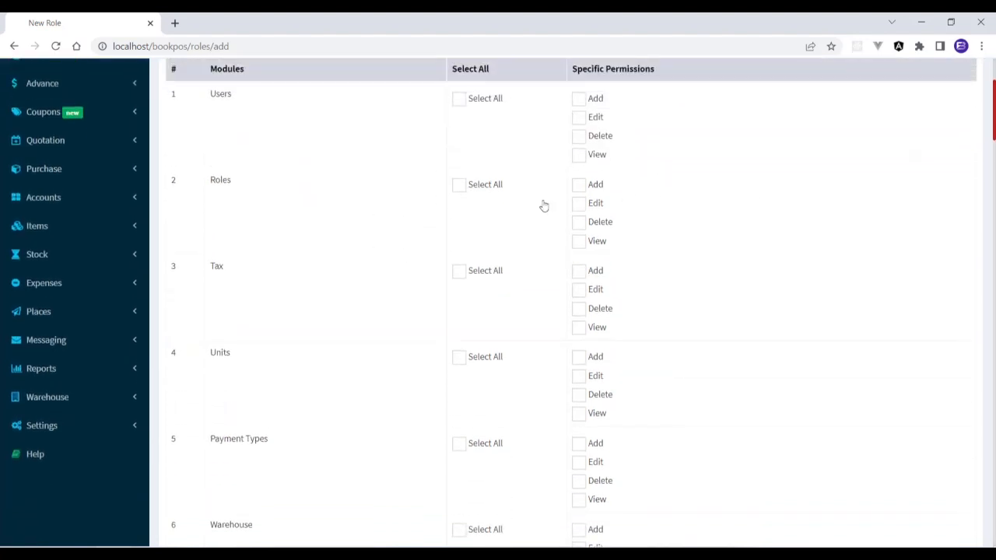
click(460, 187)
click(460, 186)
click(459, 99)
click(460, 99)
scroll(498, 302, up, 3)
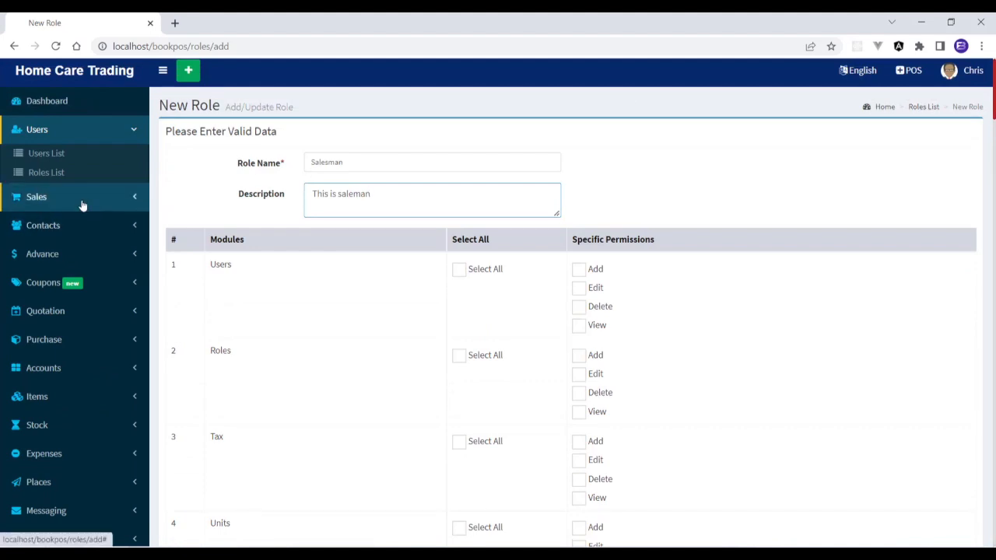
Start a new sale and enter the reference number 78979, leaving the due date empty
click(82, 205)
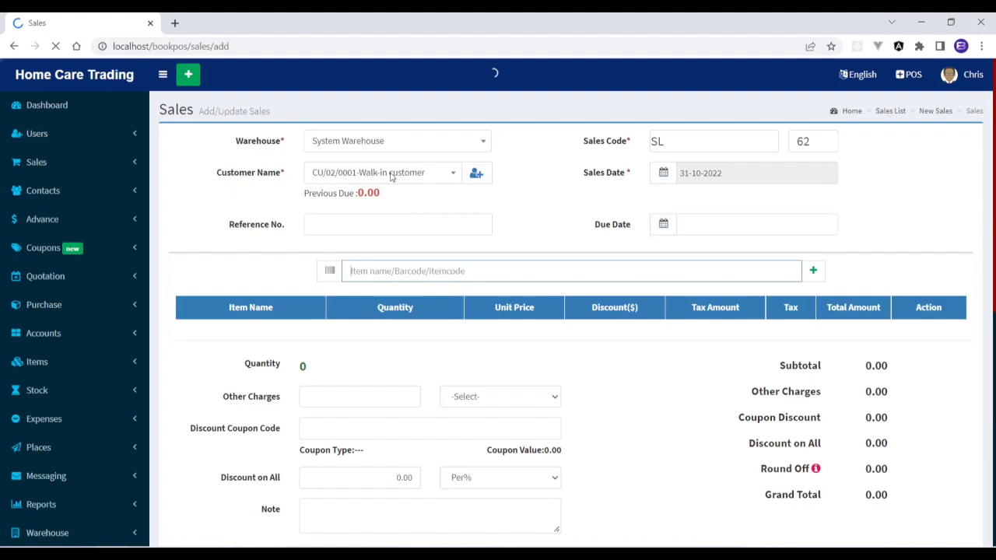
click(379, 227)
text(789)
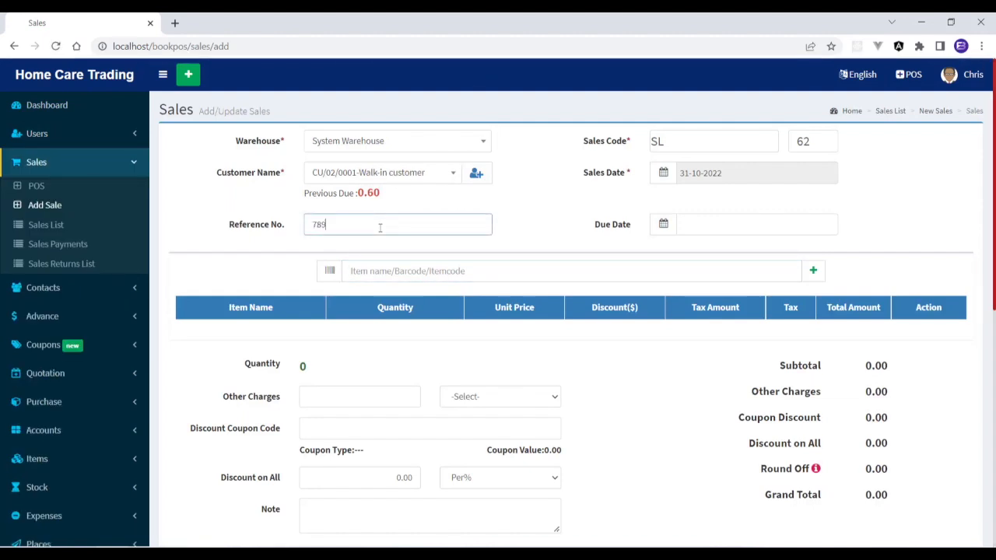
text(79)
key(Tab)
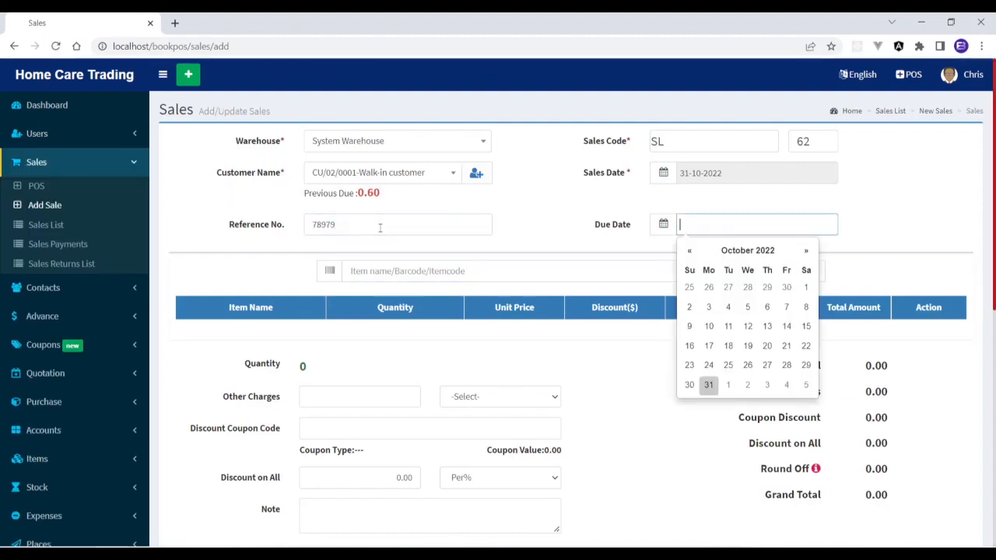
click(350, 414)
Add one Sandisk 32GB USB 2.0 Flash Drive and one Sandisk Flash Drive USB C to the sale
click(427, 269)
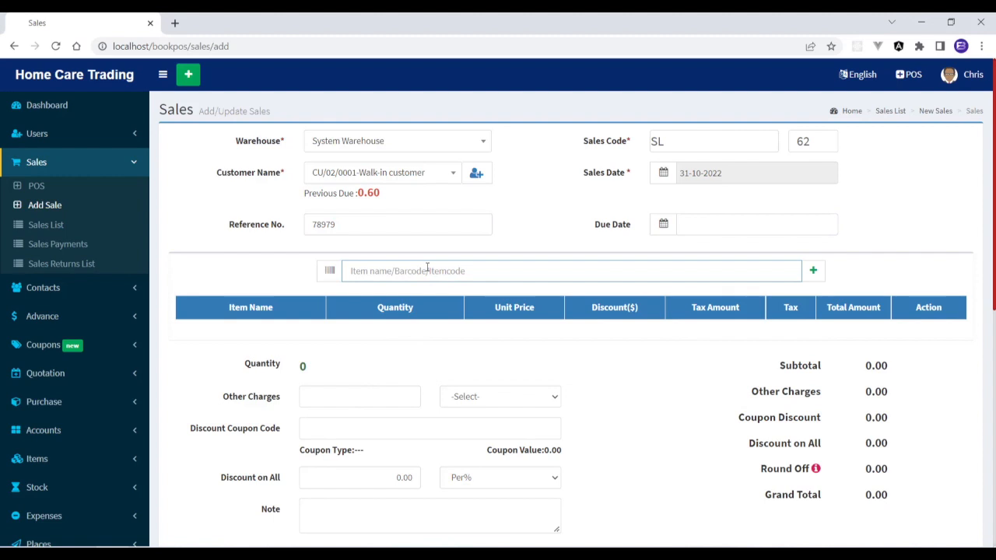
text(sand)
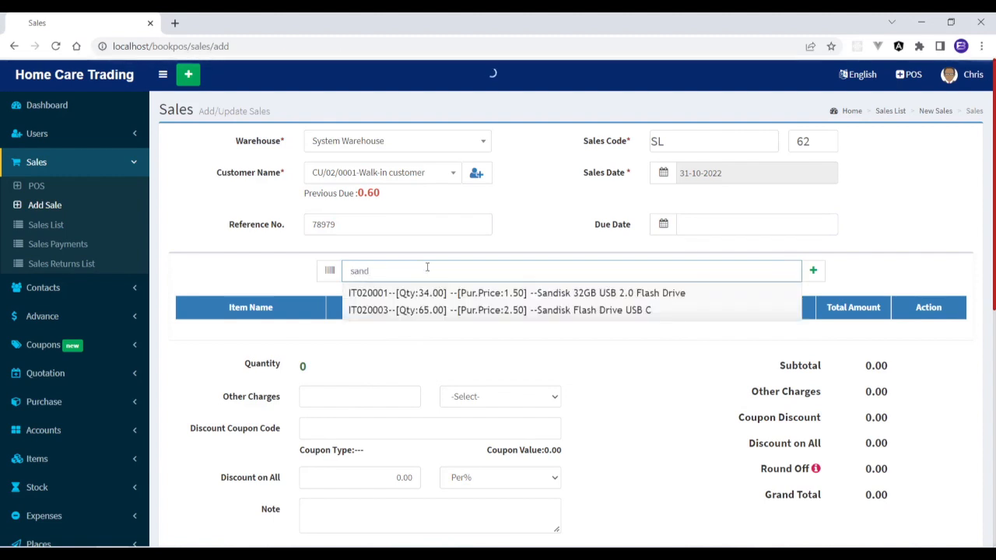
key(Down)
key(Return)
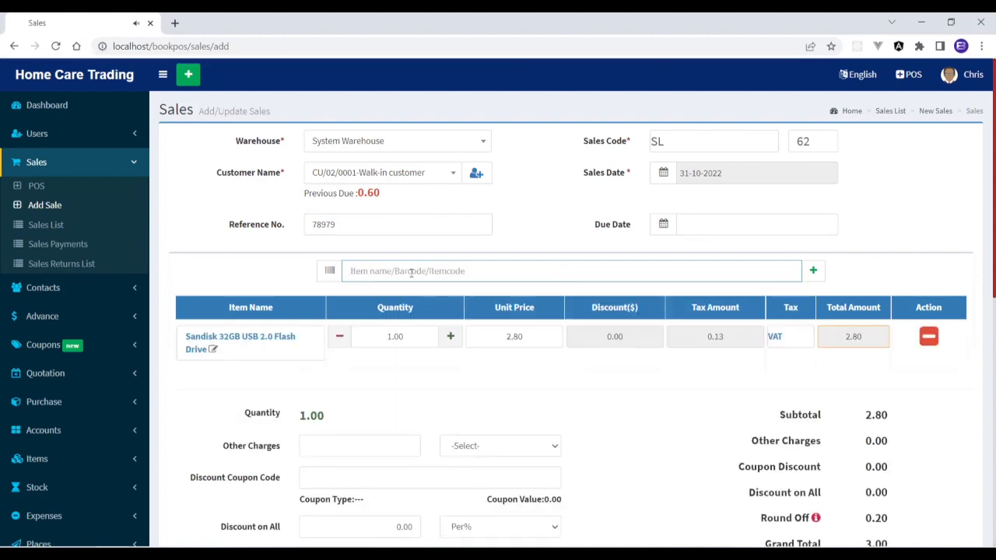
text(sand)
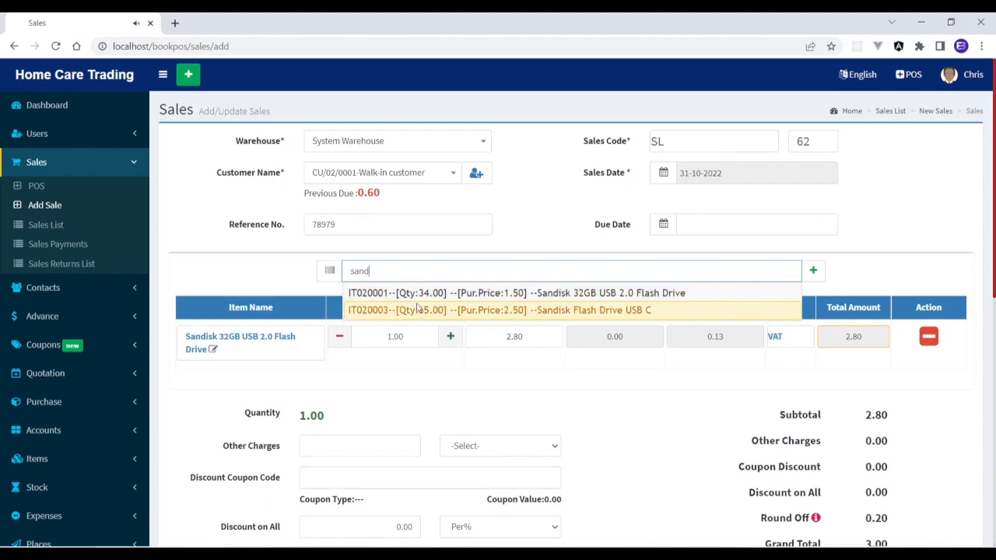
click(418, 311)
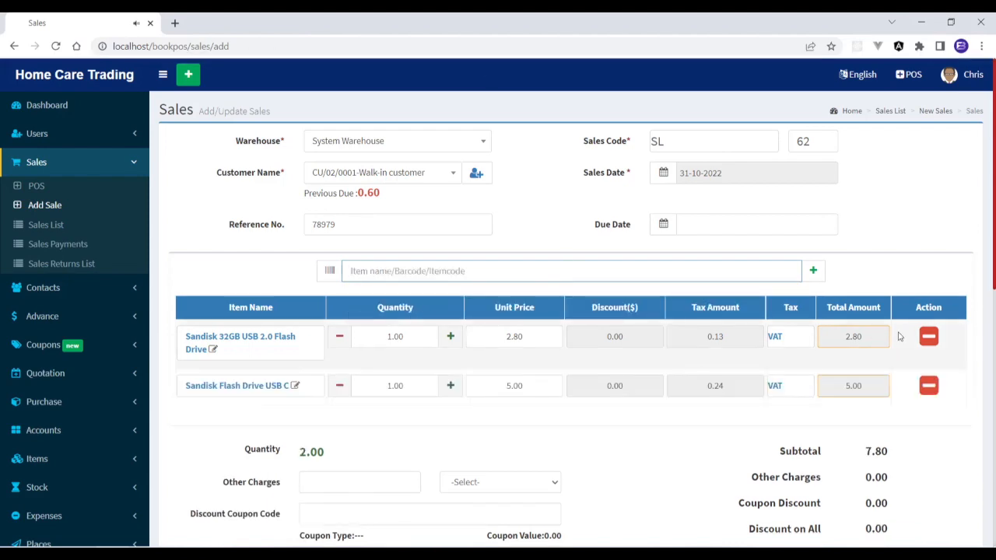
Set the sale's payment type to CASH, leaving the account as None
scroll(774, 366, down, 4)
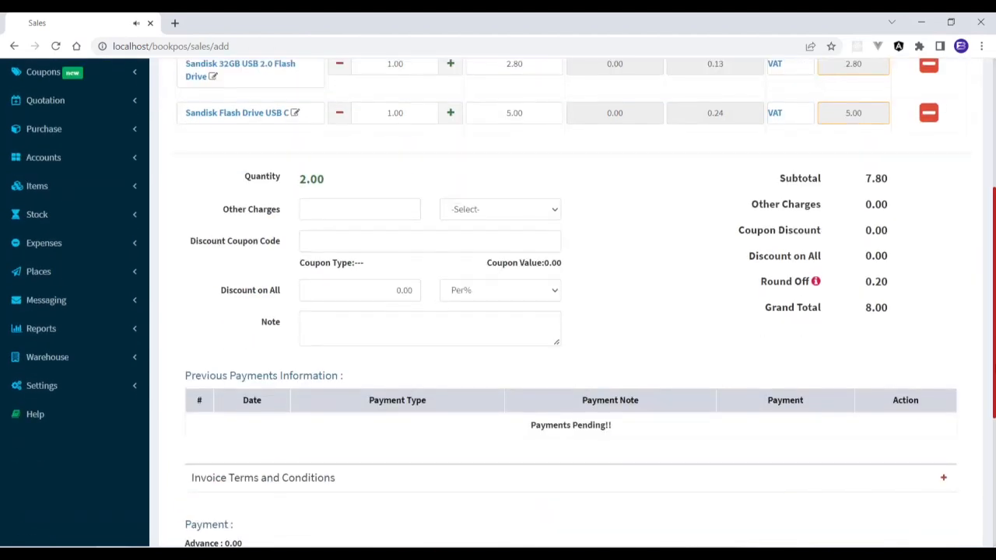
scroll(572, 311, down, 2)
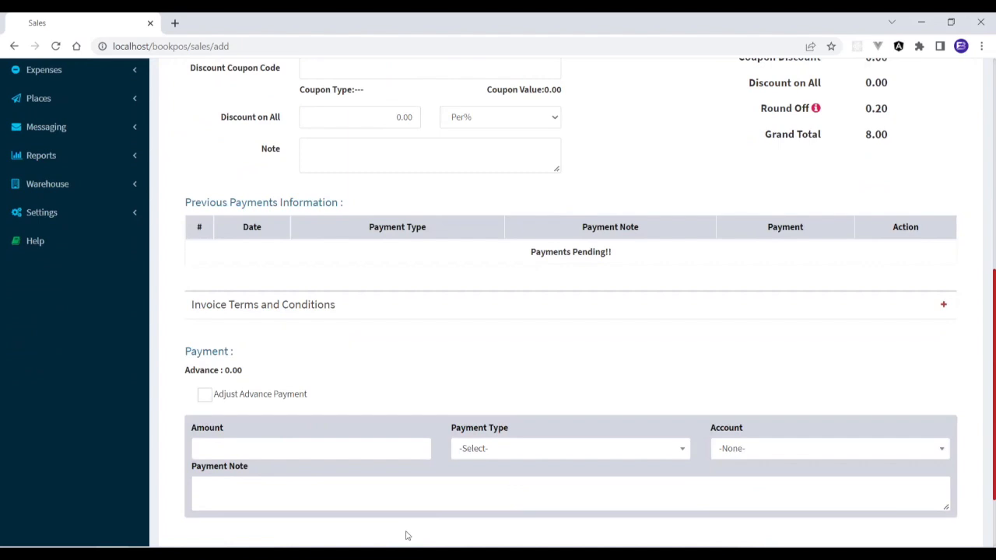
click(500, 460)
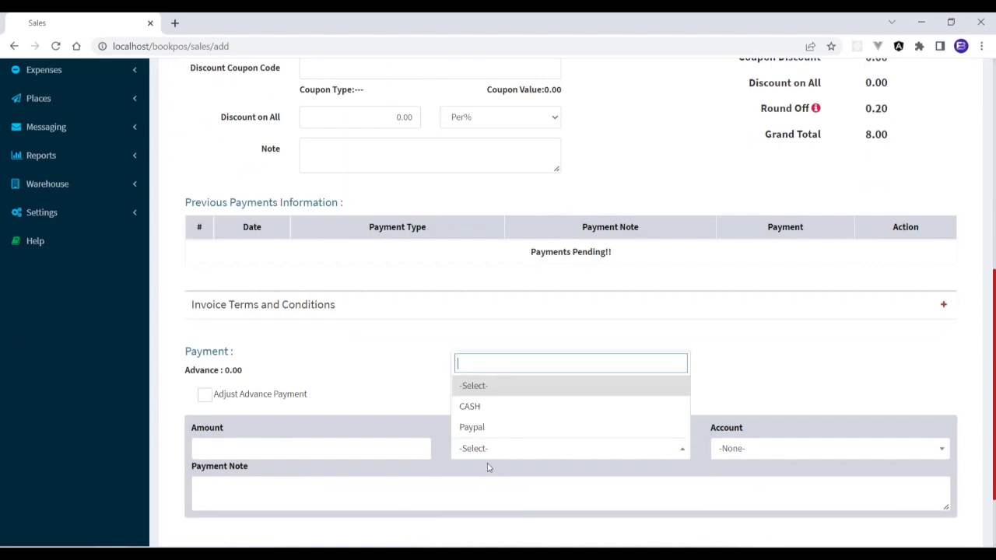
click(487, 407)
click(754, 457)
click(755, 457)
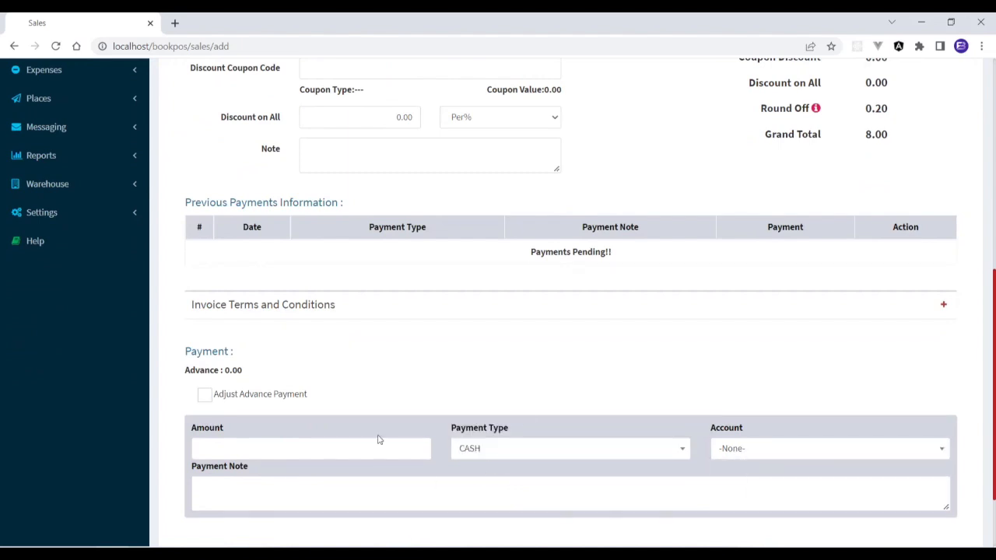
Enter a payment amount of 8 for the grand total and save the sale
click(296, 442)
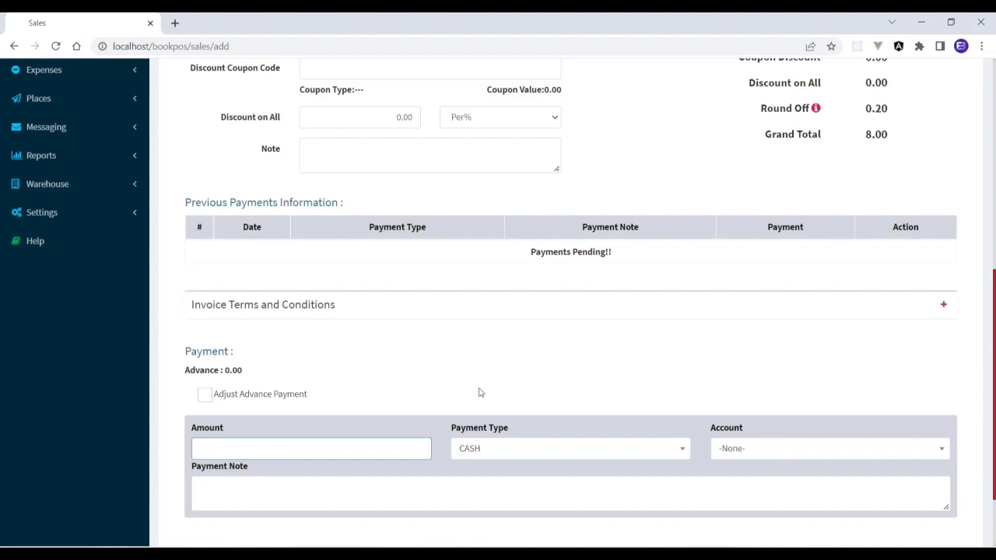
scroll(570, 311, up, 4)
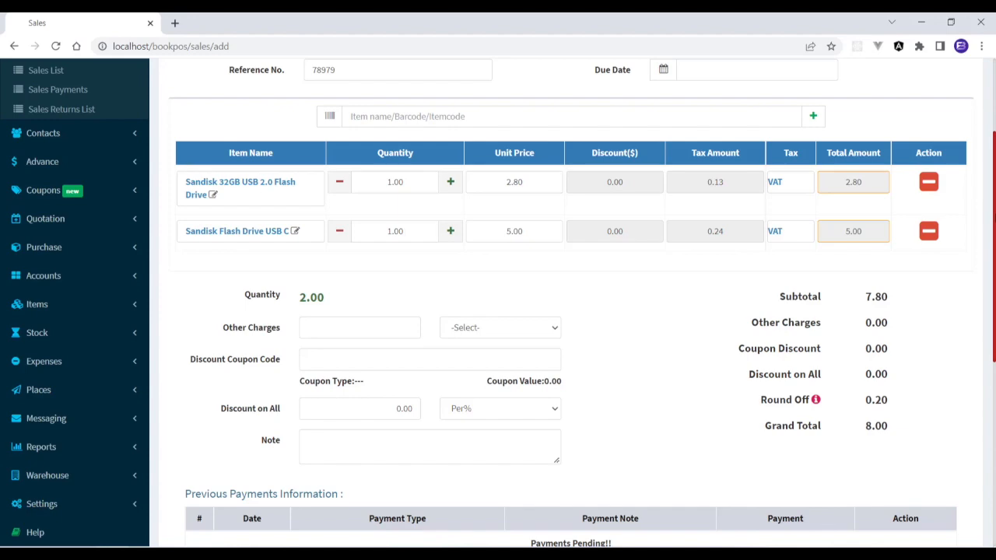
scroll(570, 311, down, 5)
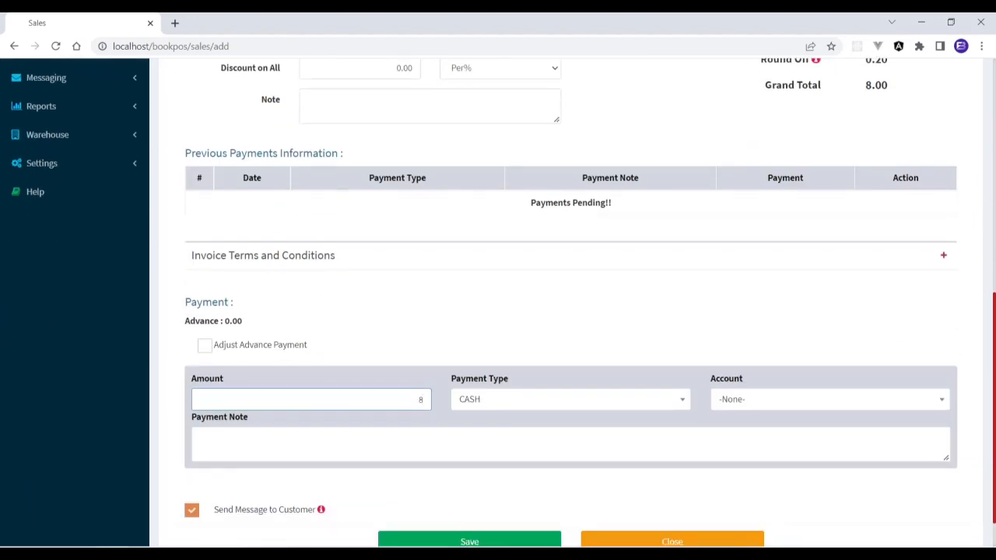
scroll(993, 330, up, 5)
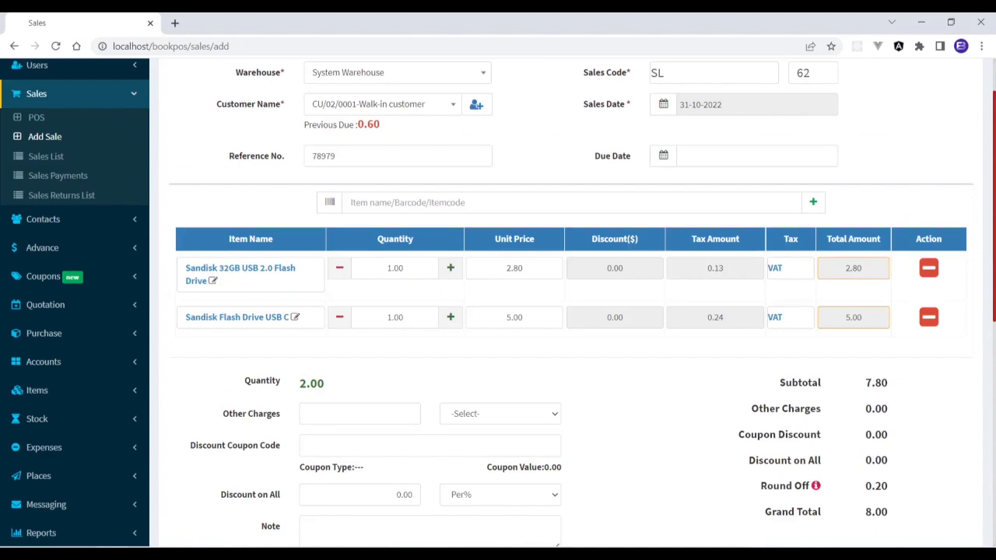
scroll(994, 329, down, 8)
click(464, 499)
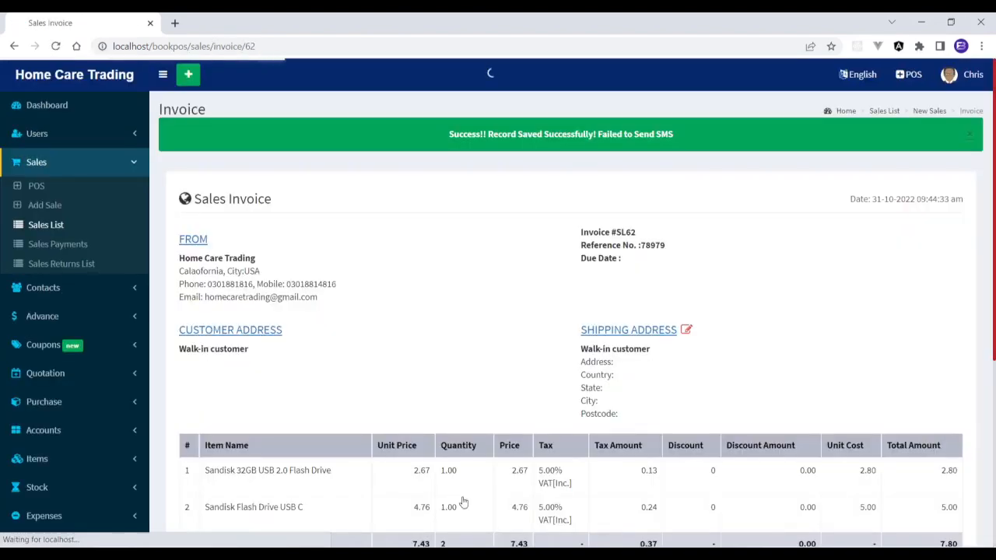
Download the saved sales invoice as the PDF invoice_100.pdf and open the file
key(XF86MonBrightnessUp)
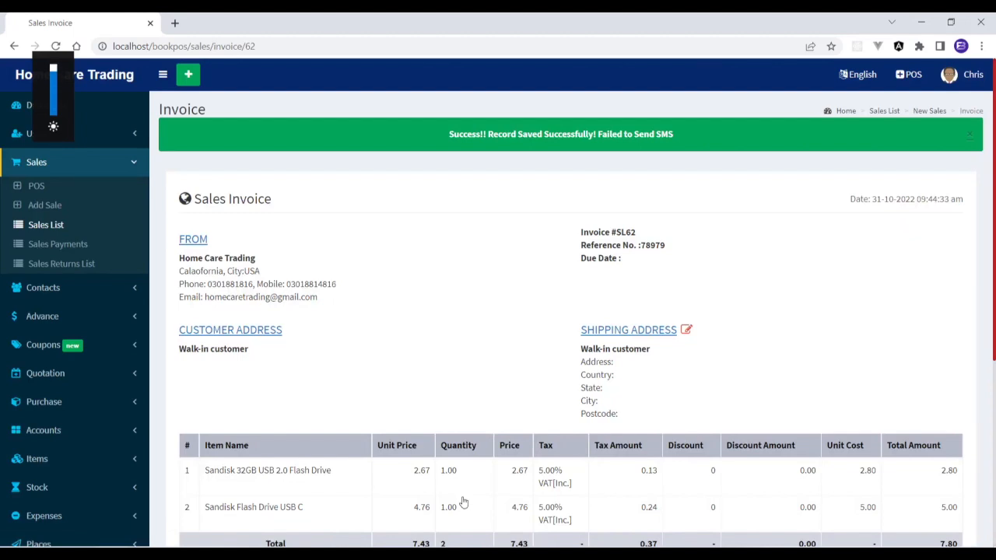
scroll(573, 311, down, 4)
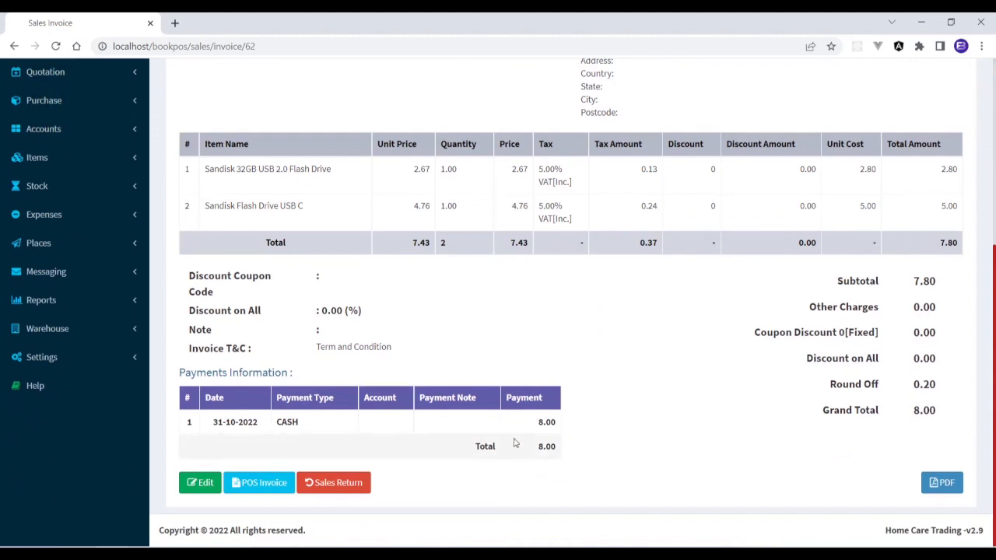
click(945, 484)
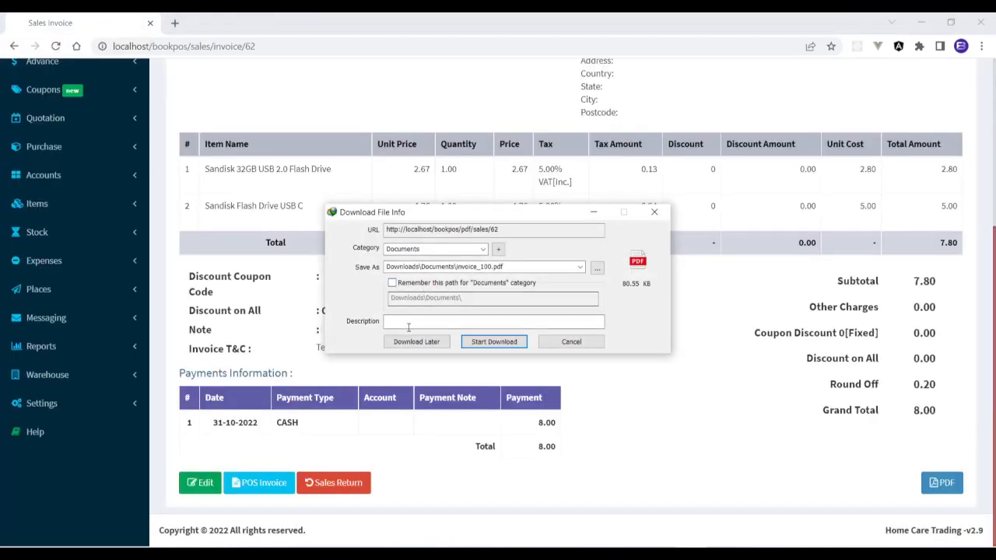
key(Return)
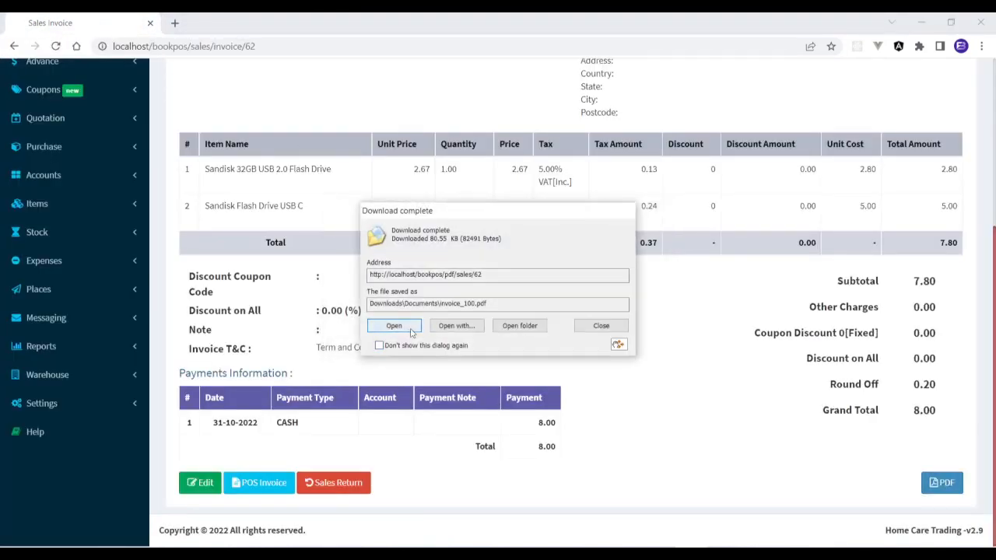
click(412, 332)
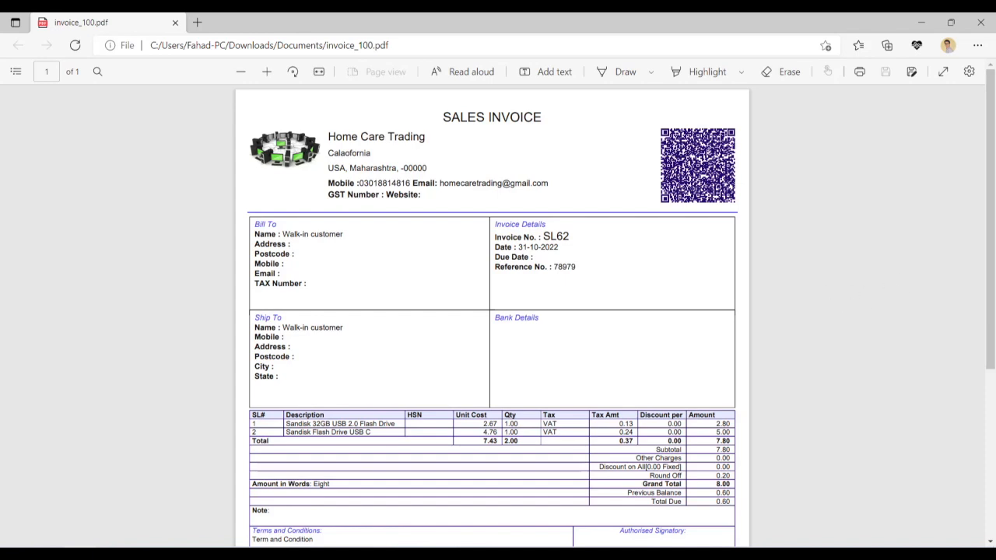
Review the PDF invoice's company details, item table, totals and footer, and close the document
scroll(993, 243, down, 5)
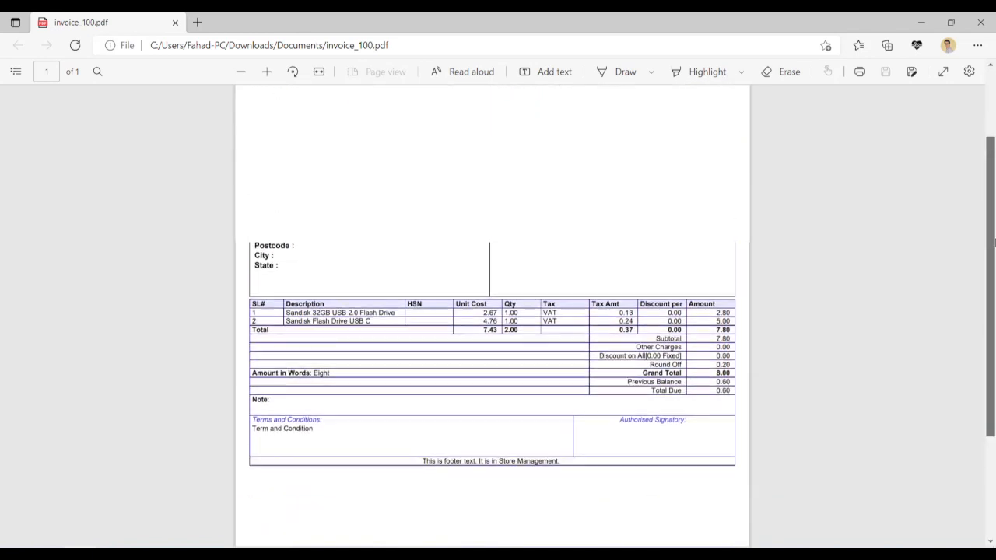
scroll(994, 243, up, 3)
scroll(994, 209, down, 1)
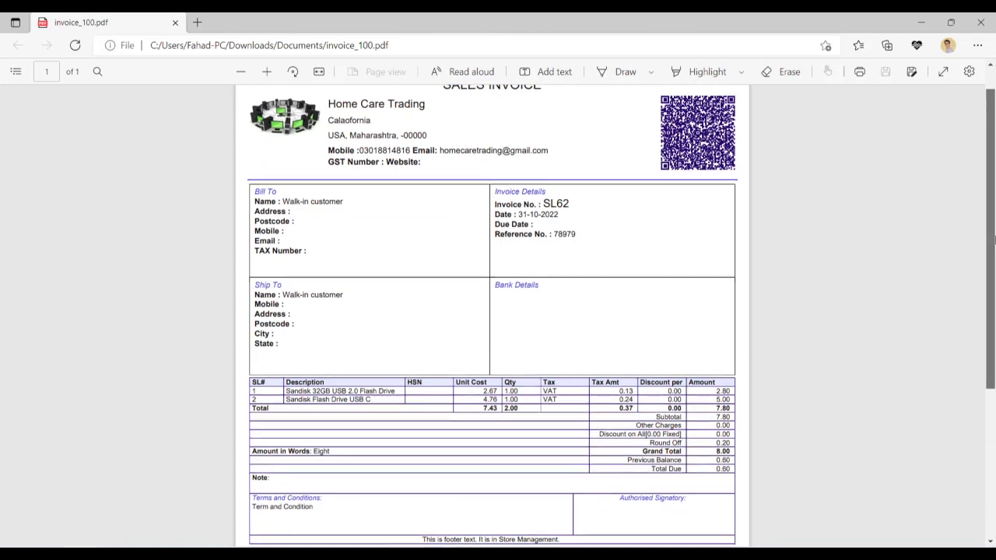
scroll(994, 243, down, 3)
scroll(993, 144, up, 5)
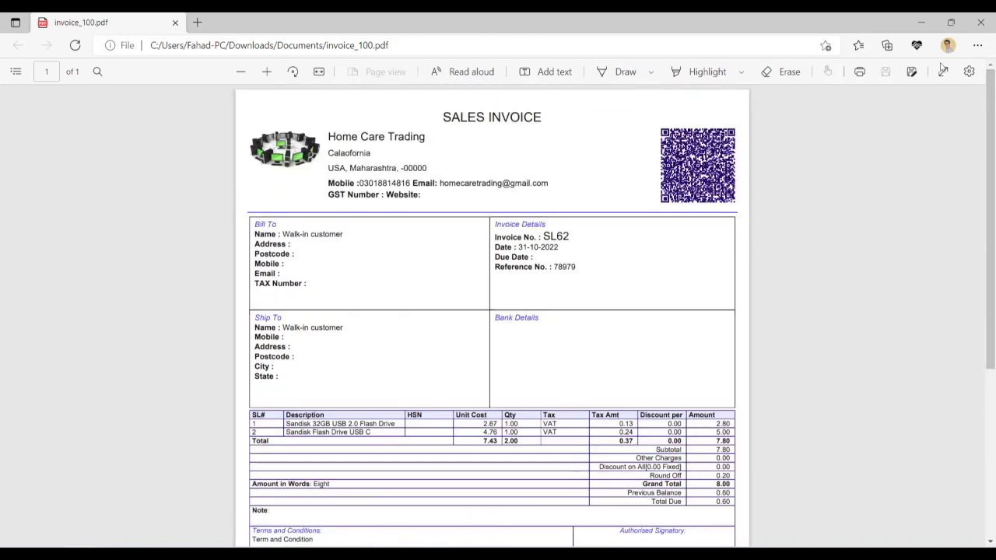
click(981, 22)
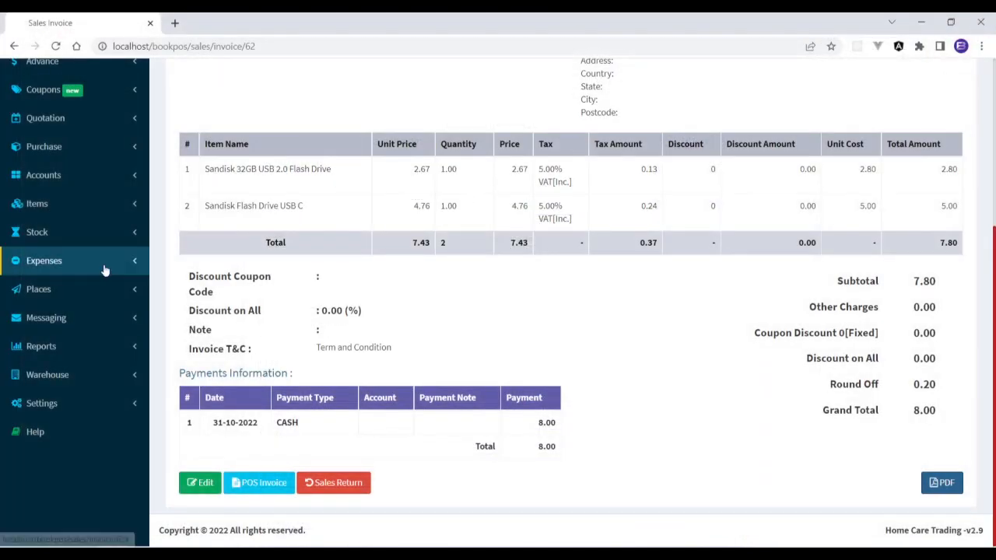
Open the sales payments list and filter it by payment type CASH and payment status Cleared
scroll(662, 314, up, 4)
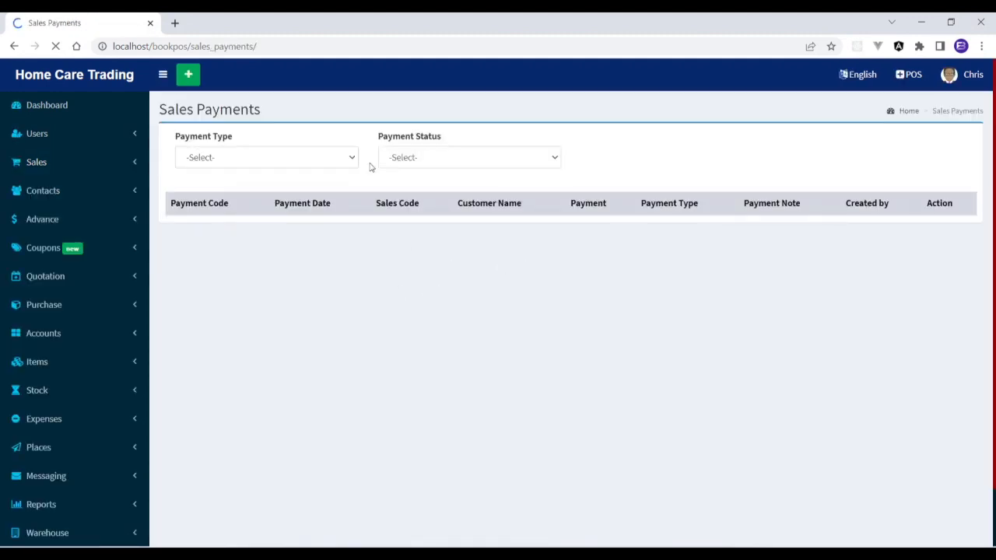
click(332, 163)
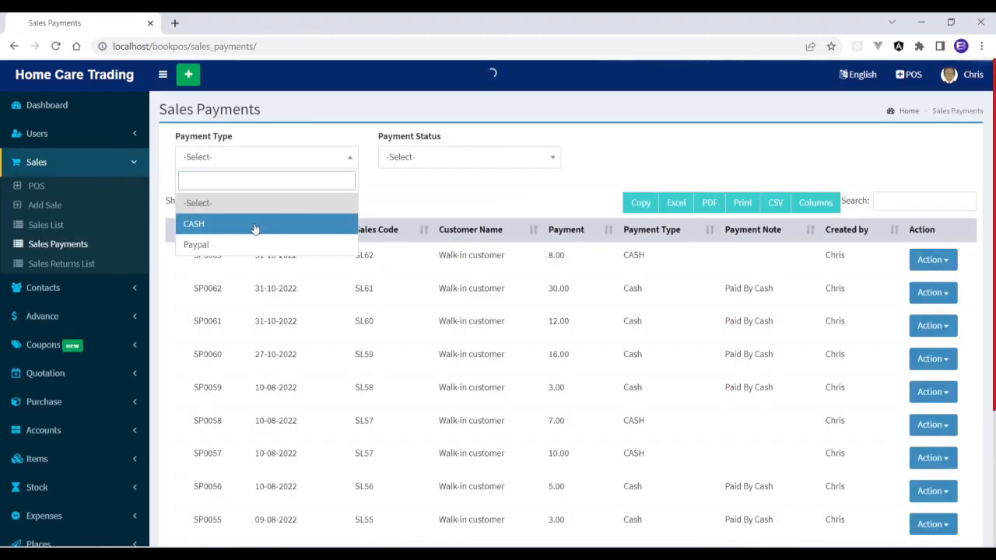
click(257, 224)
click(408, 157)
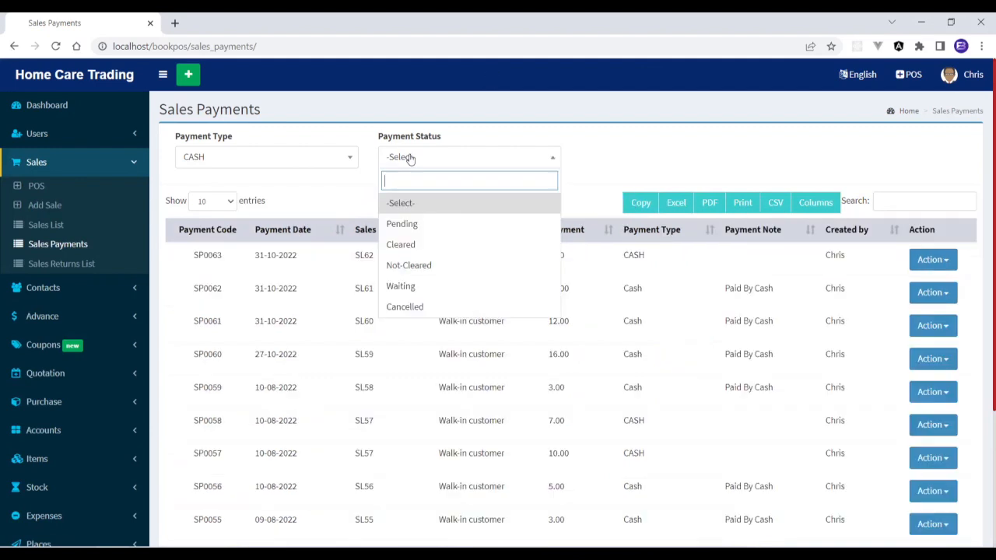
click(405, 245)
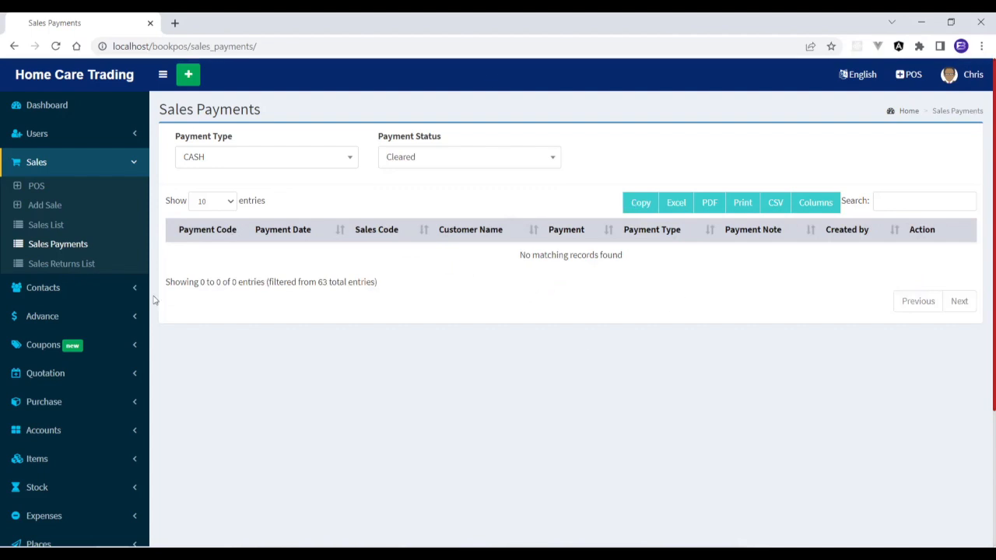
View the sales returns list and open the form for adding a customer
click(81, 264)
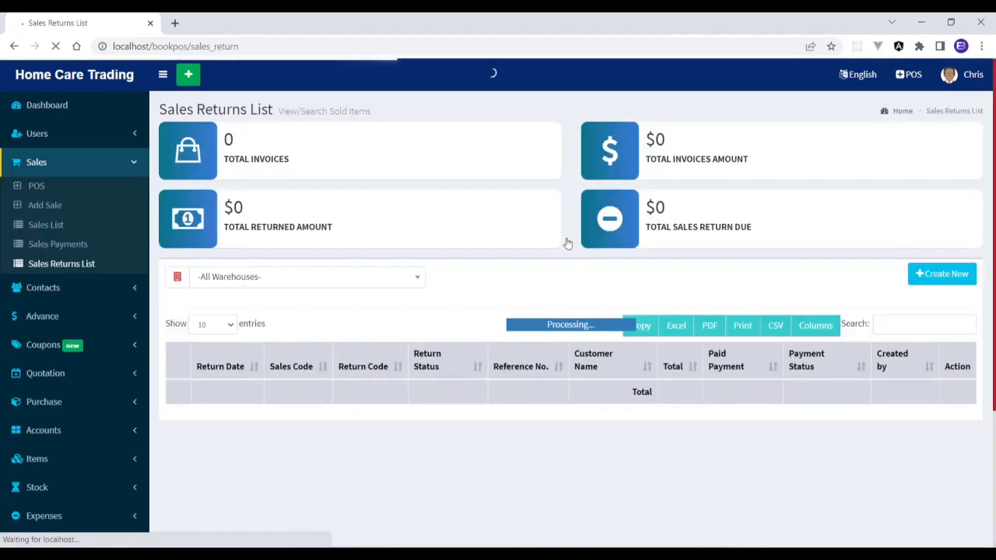
scroll(929, 249, down, 3)
scroll(200, 399, up, 3)
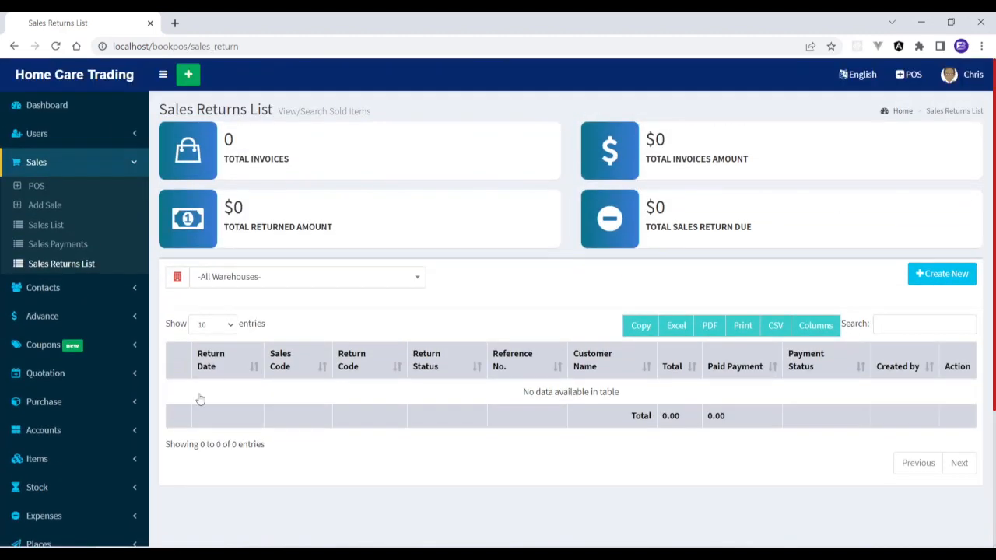
click(98, 288)
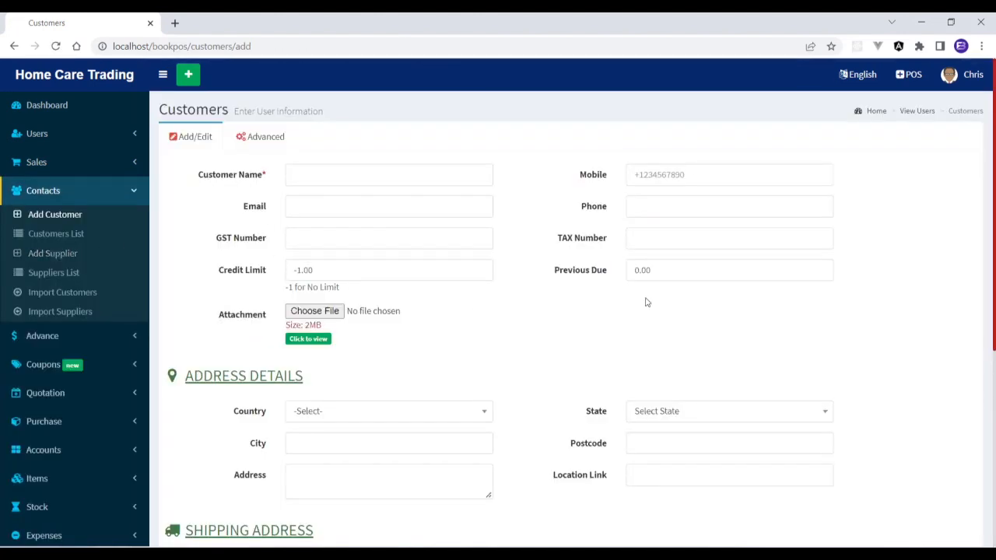
Review the new customer form's advanced price level options, attachment viewing, and address and shipping address fields
click(259, 136)
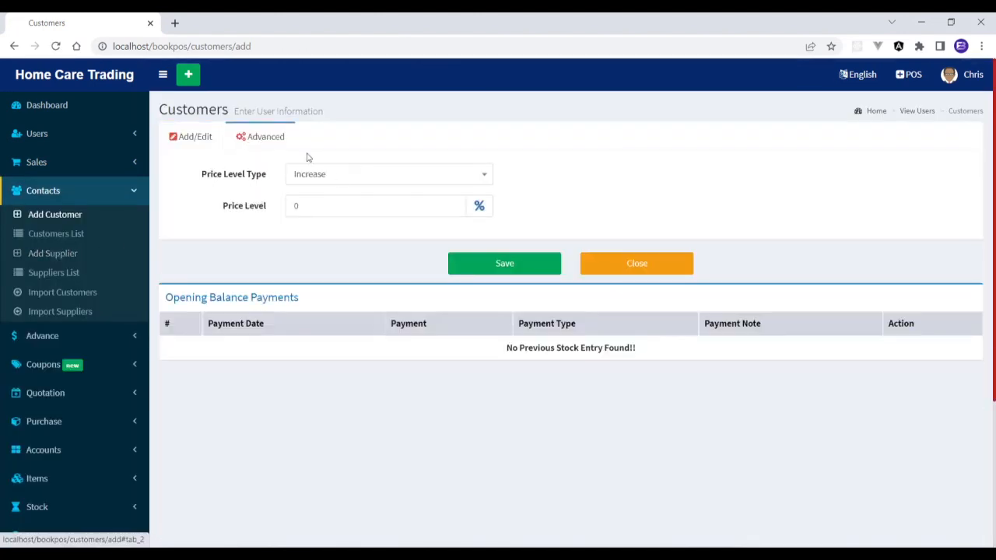
click(345, 178)
click(346, 178)
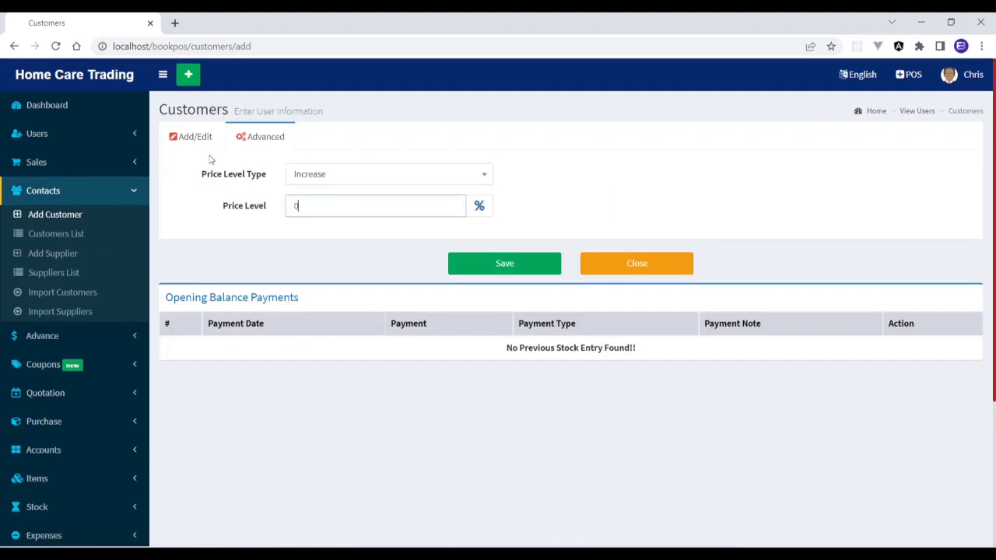
click(199, 137)
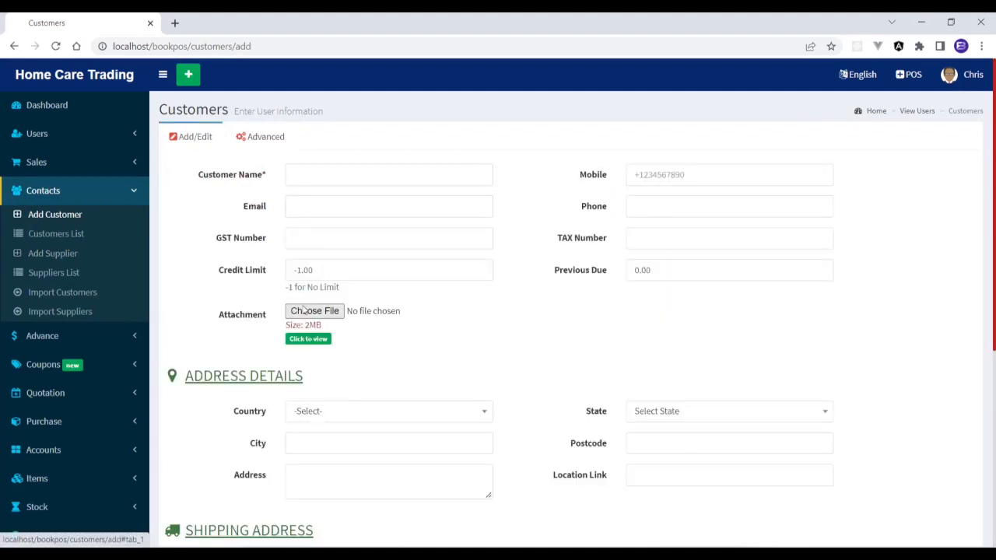
click(320, 341)
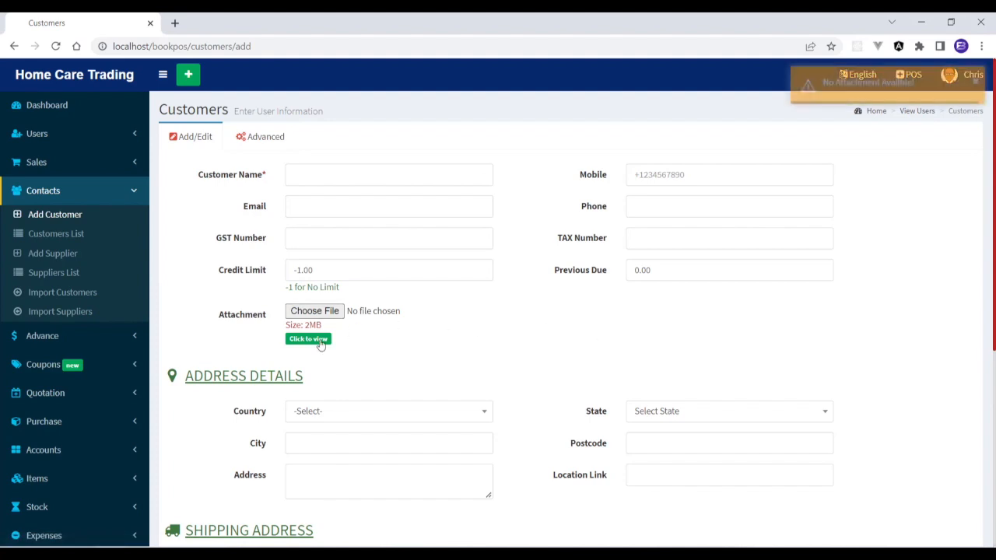
scroll(572, 303, down, 3)
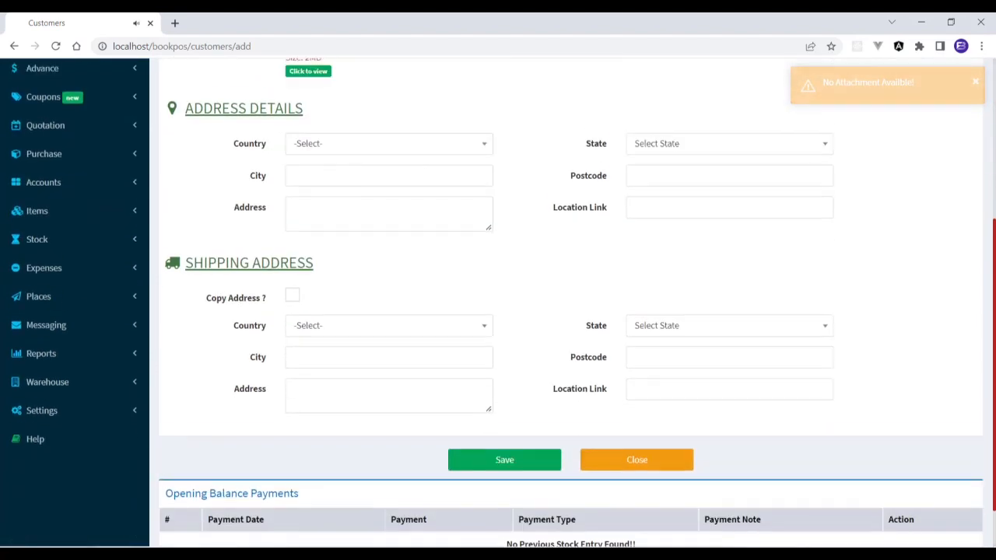
scroll(572, 304, down, 1)
scroll(573, 303, up, 3)
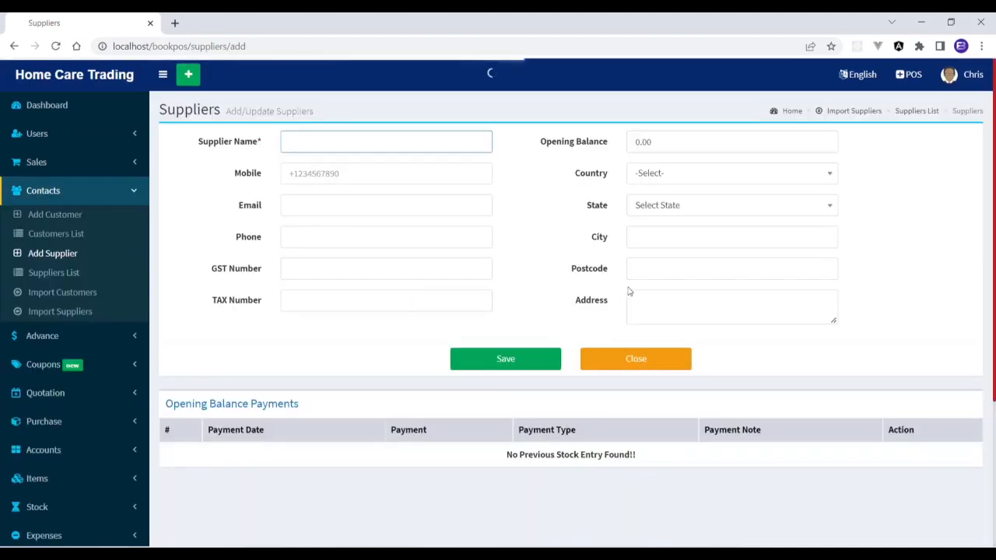
Look over the new supplier form and open the list of customer advance payments
drag(994, 224, 994, 253)
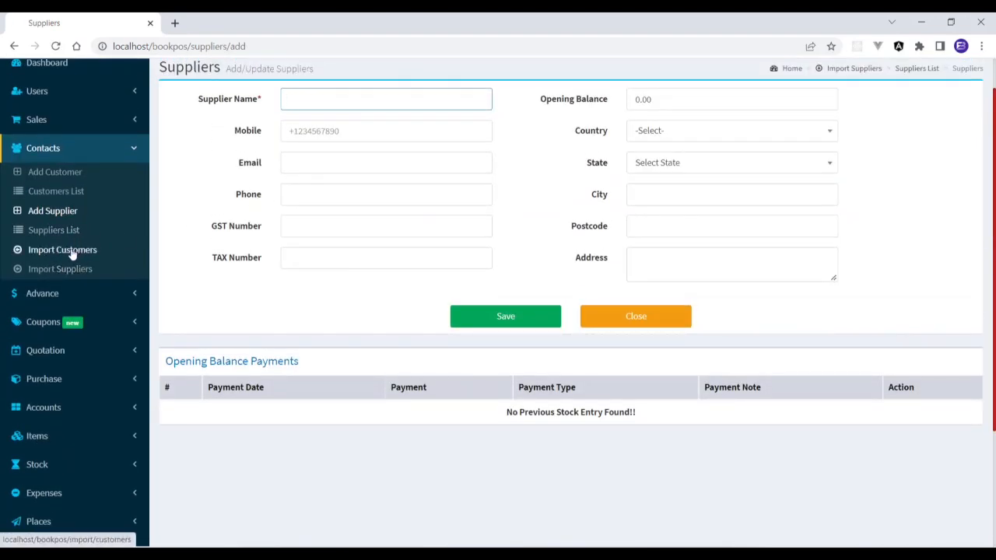
click(81, 295)
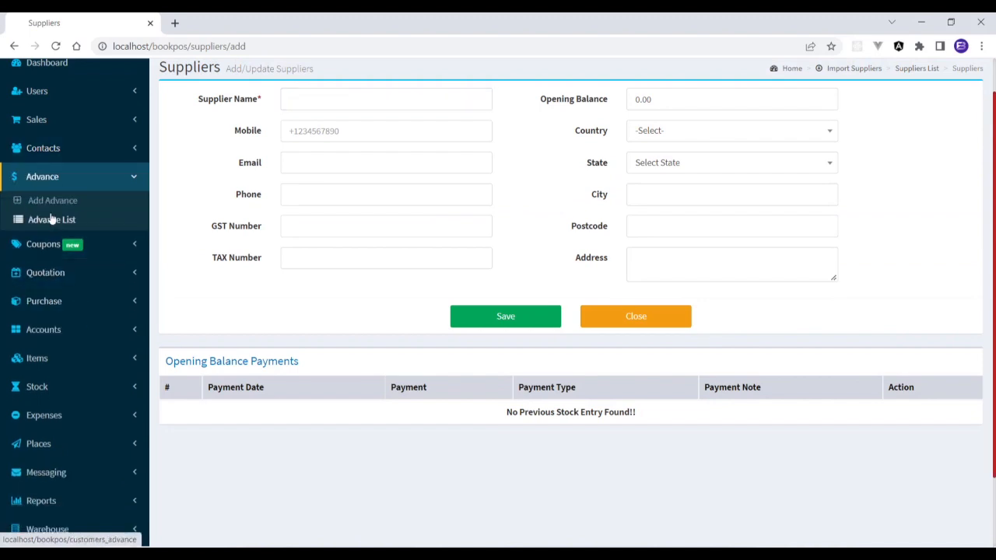
click(50, 221)
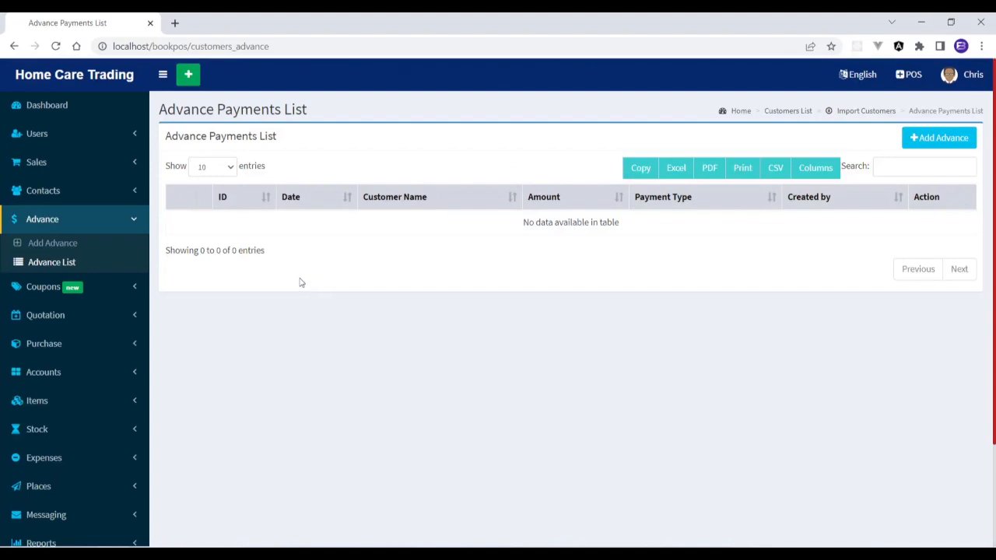
Record and save a new advance payment of 500000 for Walk-in customer with payment type CASH
click(939, 137)
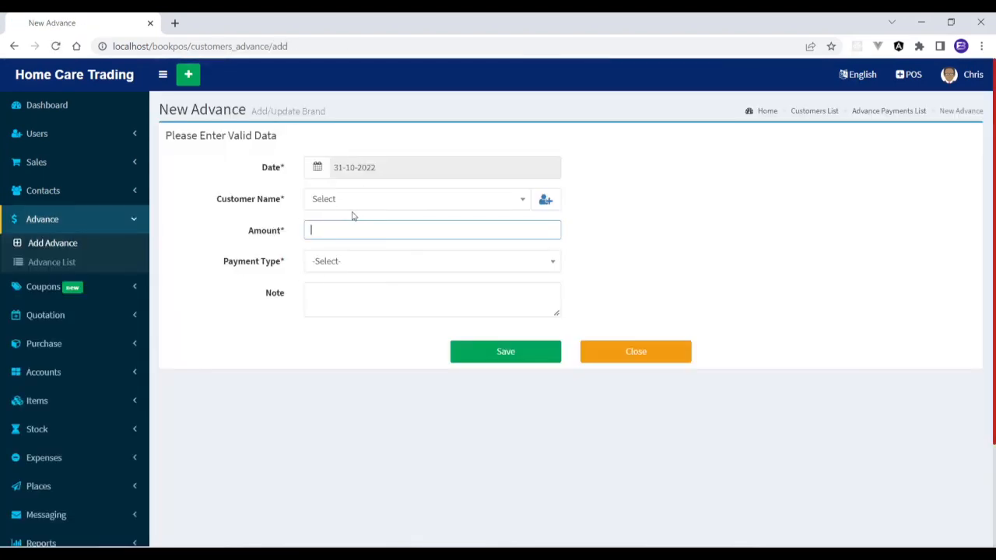
click(379, 207)
click(356, 265)
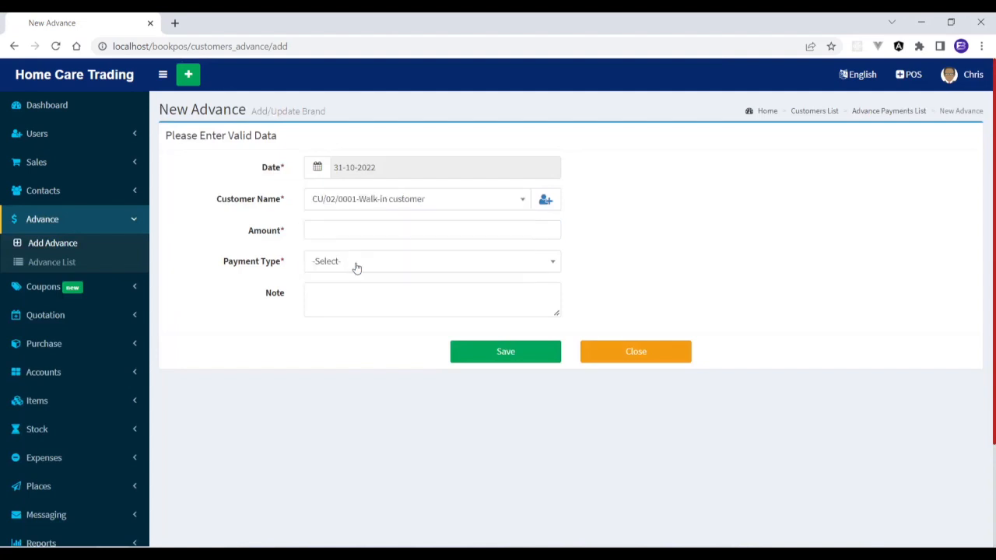
click(378, 262)
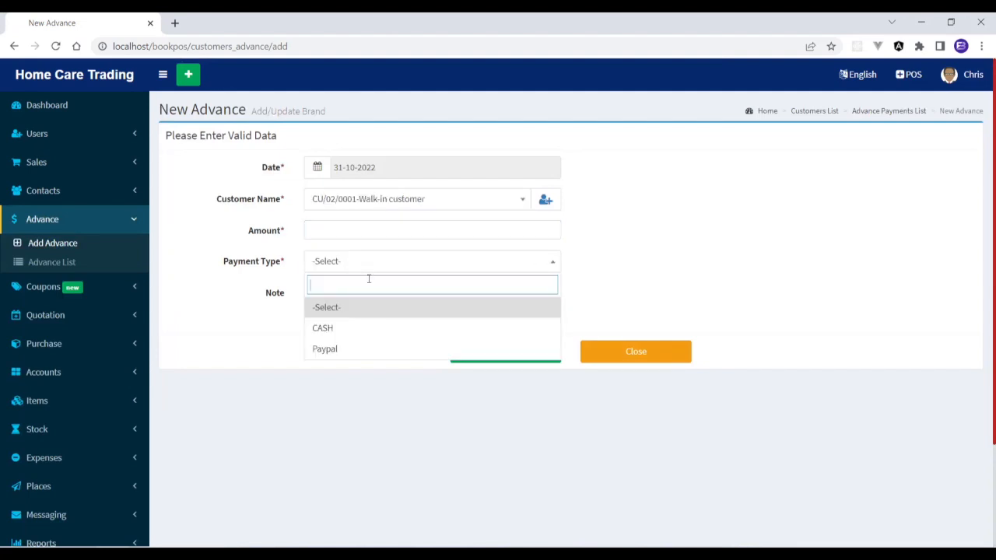
click(344, 326)
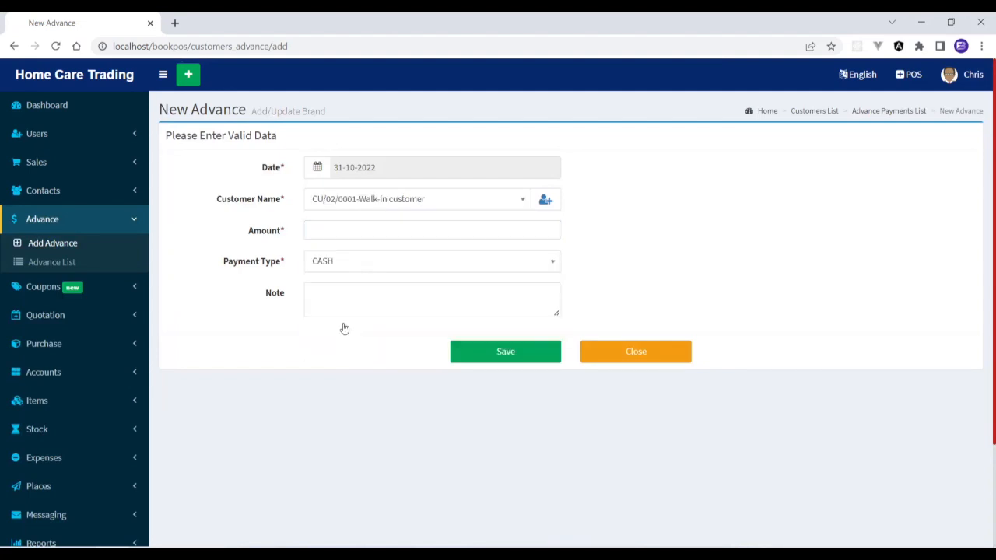
click(354, 232)
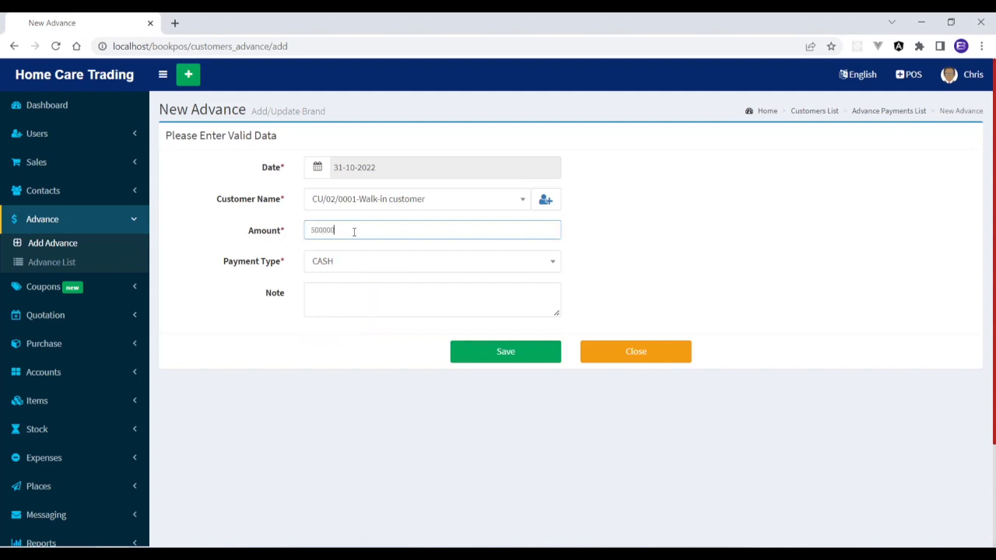
click(480, 351)
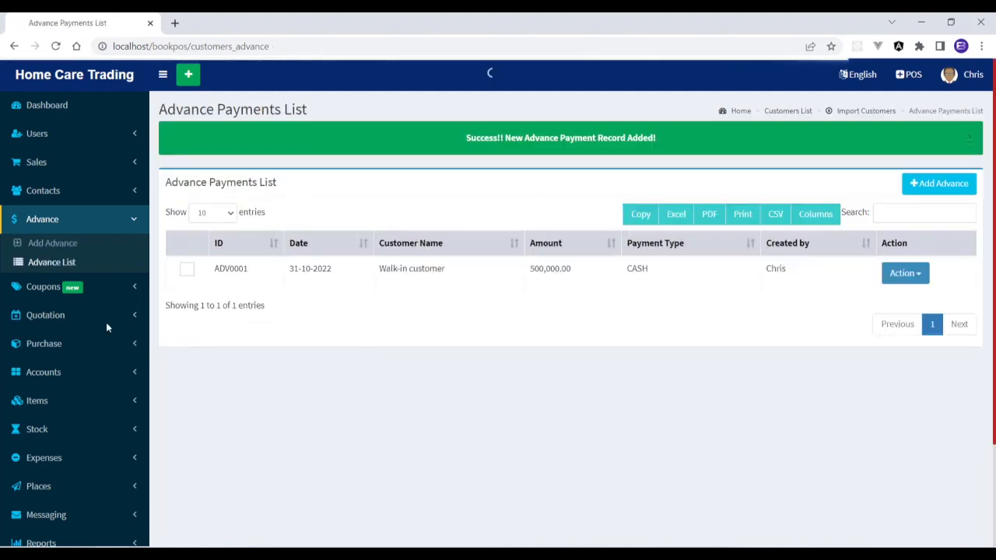
Open the customer coupon form for Walk-in customer, check the available occasions and generate a coupon code
click(102, 221)
click(83, 246)
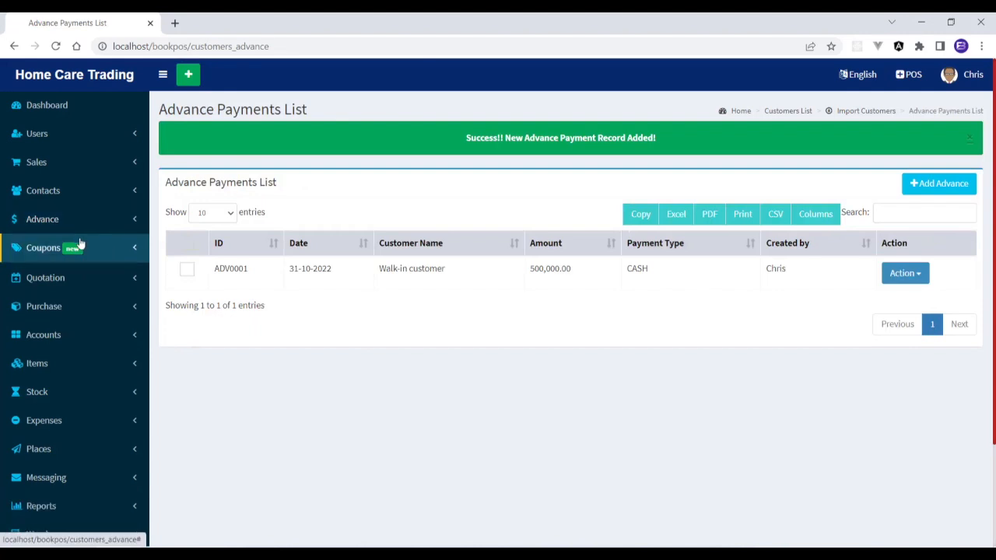
click(54, 274)
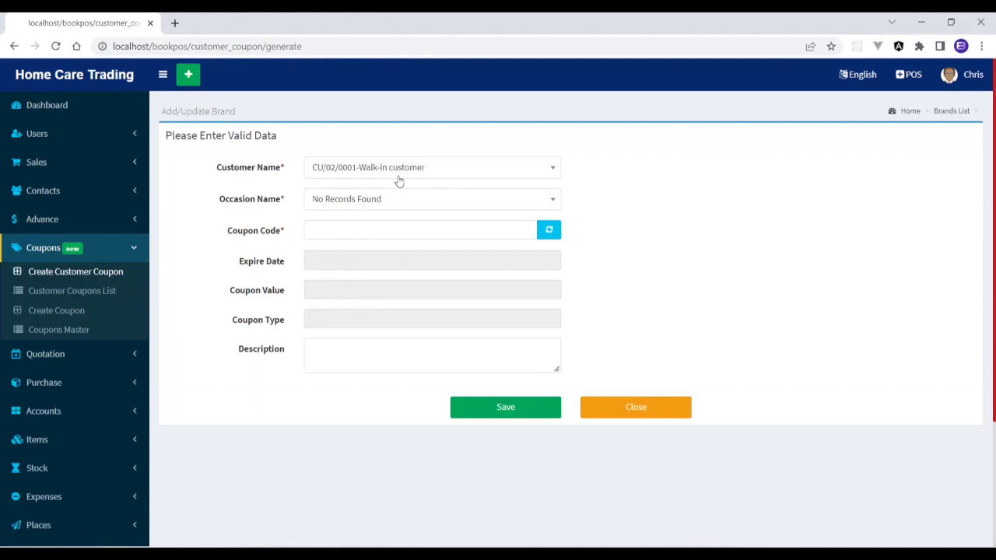
click(396, 200)
click(376, 252)
click(549, 229)
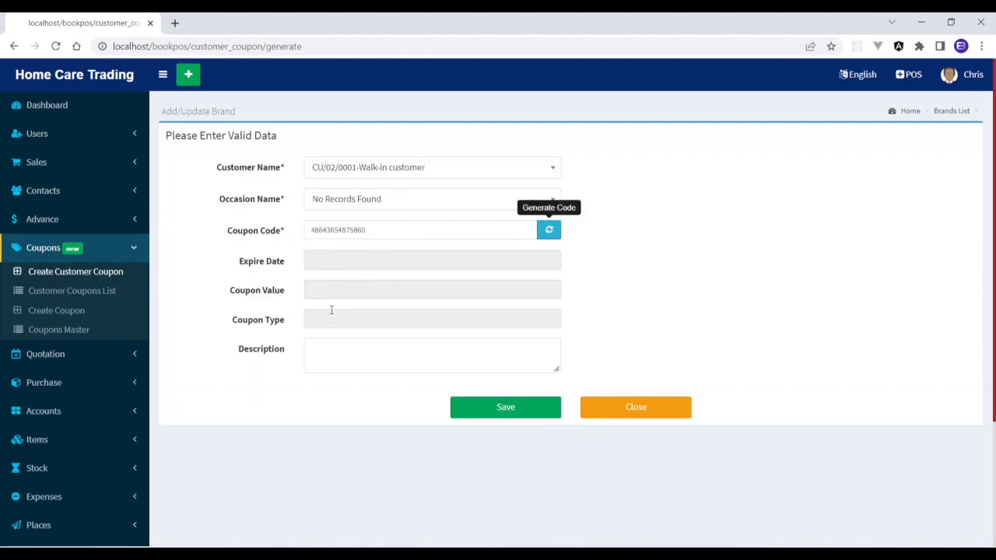
View the customer coupons list and set the coupon type to Fixed on a new discount coupon
click(98, 300)
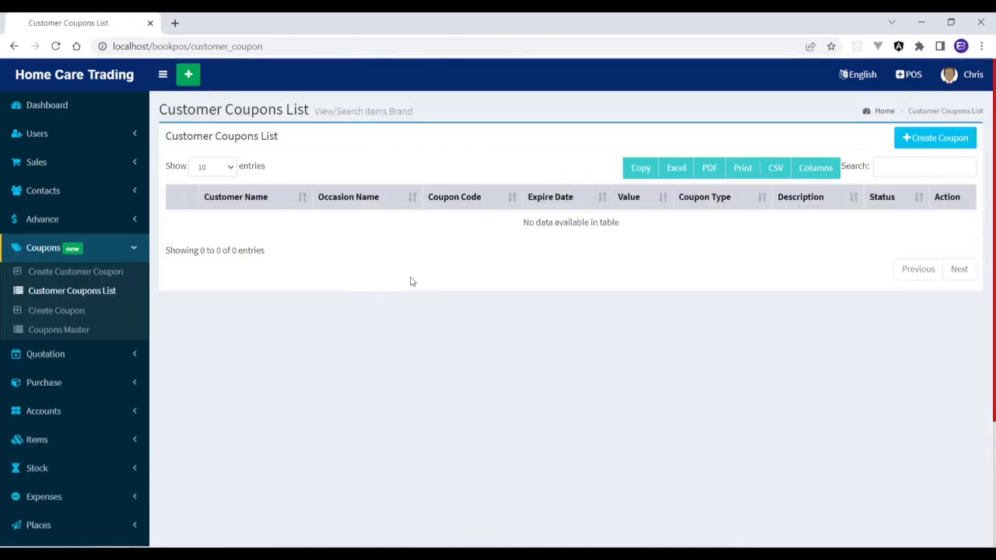
click(66, 319)
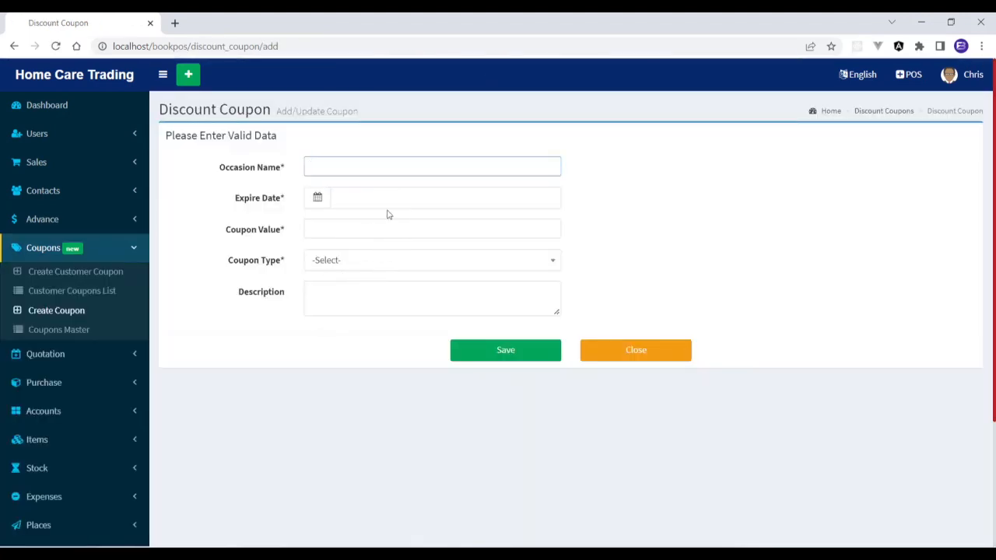
click(325, 262)
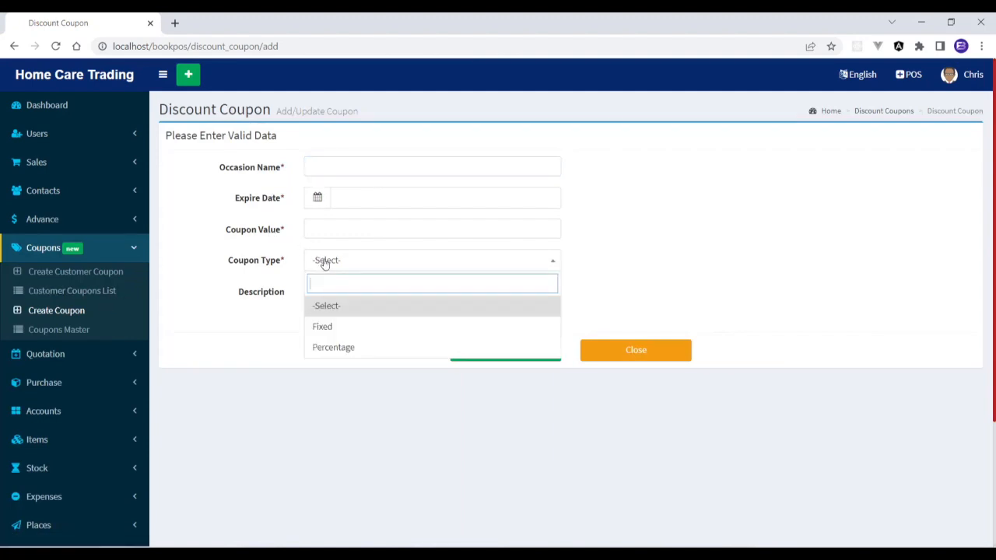
click(330, 326)
View the master list of discount coupons and examine the new quotation form's fields and totals
click(68, 332)
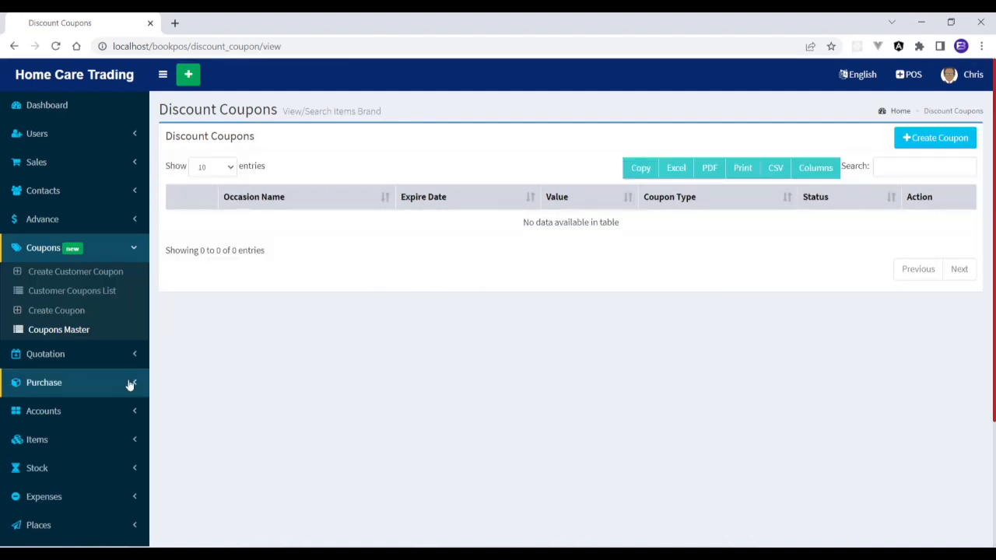
click(109, 255)
click(51, 279)
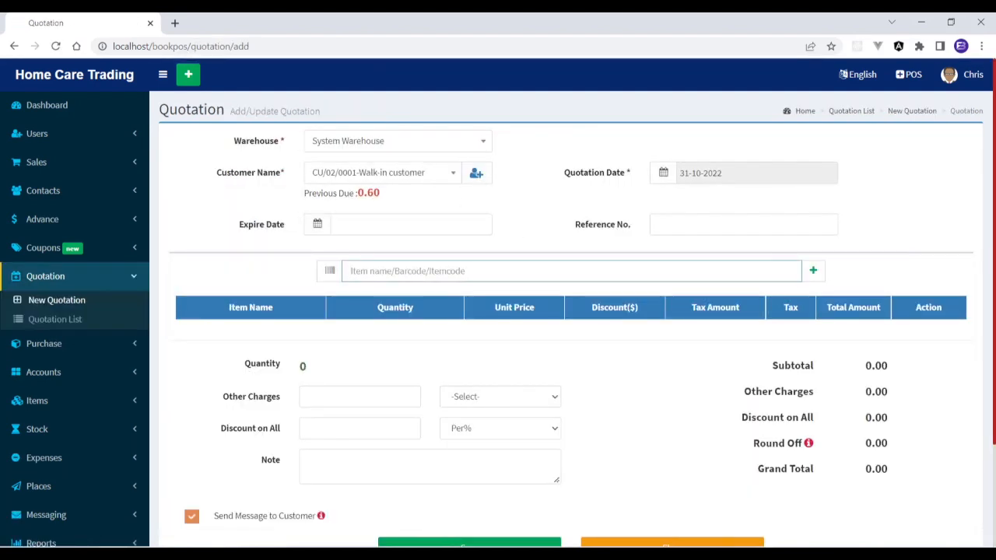
scroll(658, 263, down, 3)
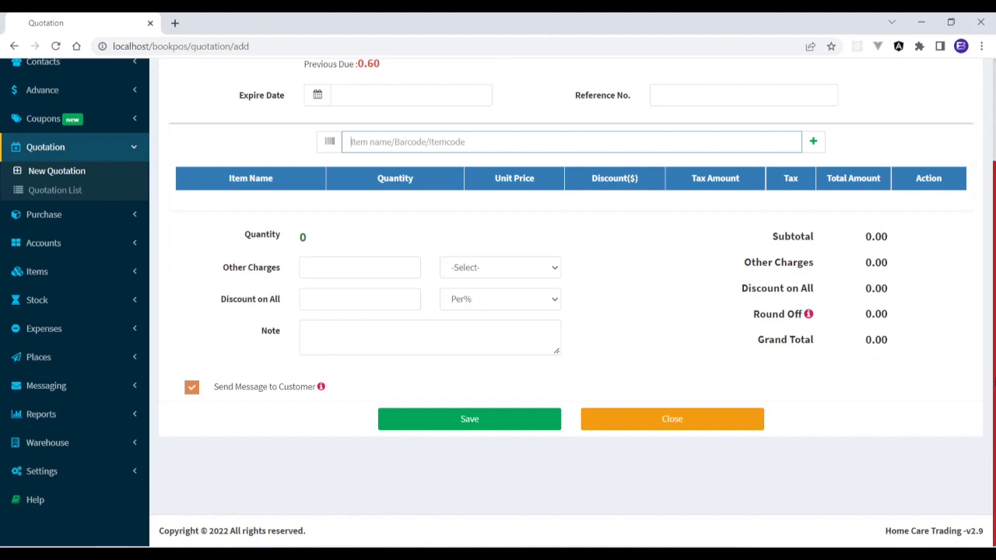
scroll(498, 303, up, 3)
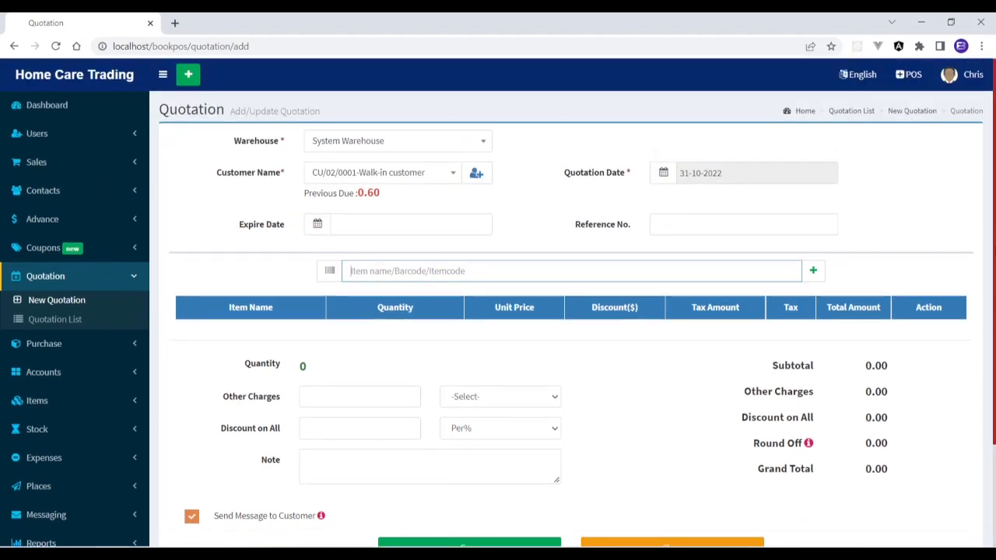
scroll(498, 303, down, 3)
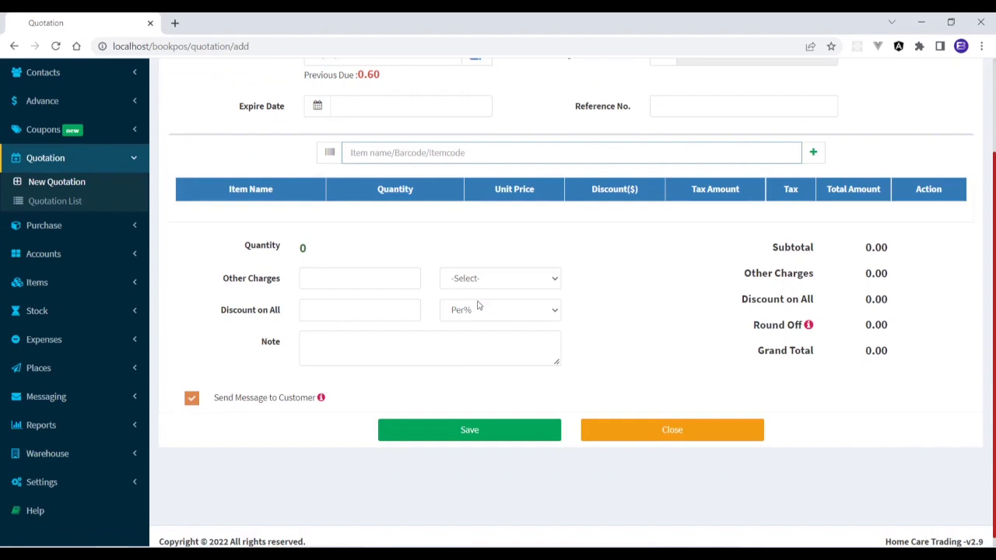
Start a new purchase from supplier EZ tech and fill in its reference number
click(129, 160)
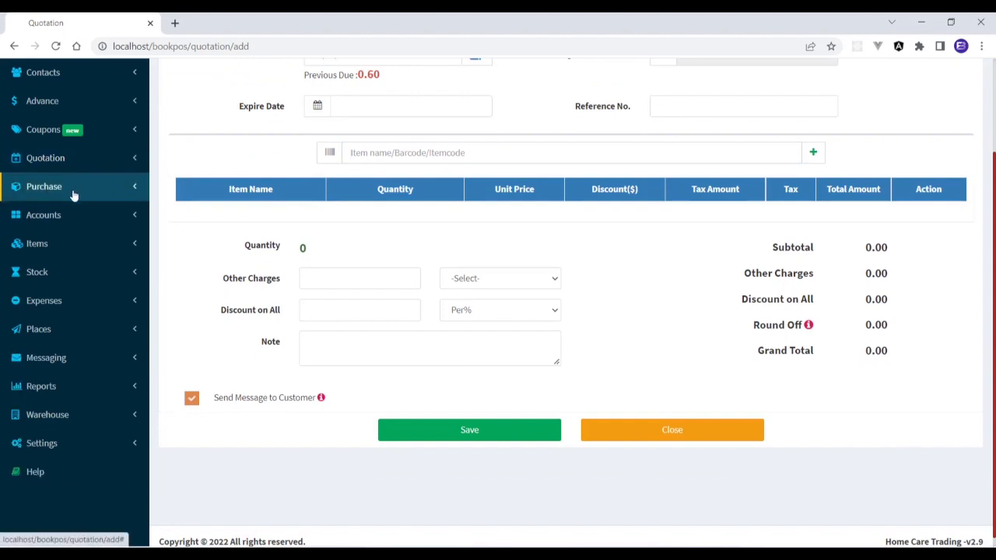
click(74, 193)
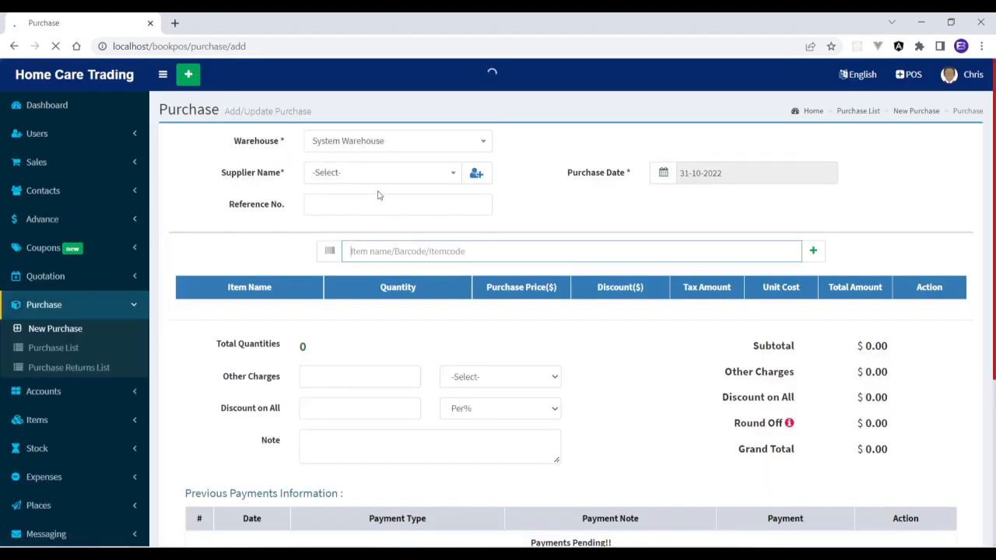
click(372, 205)
click(394, 180)
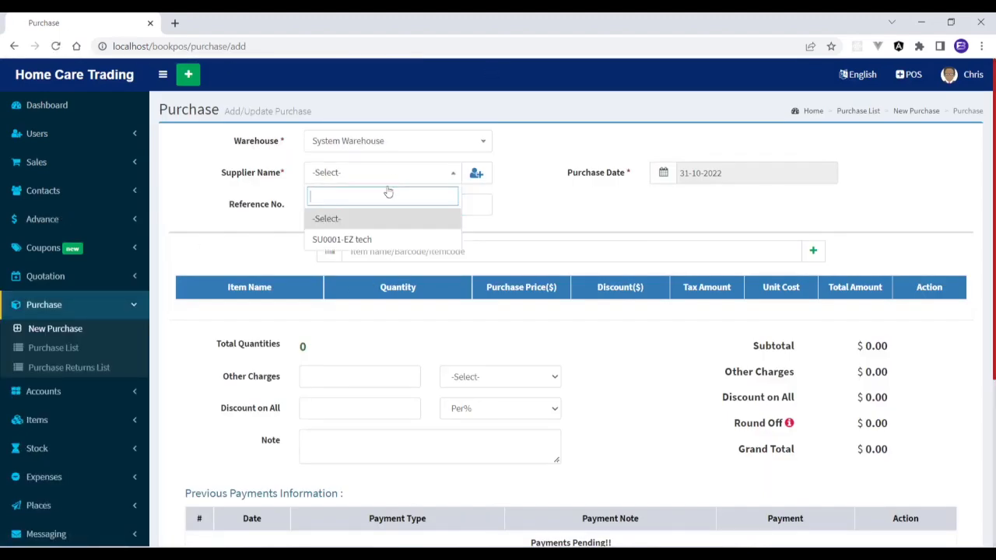
click(361, 240)
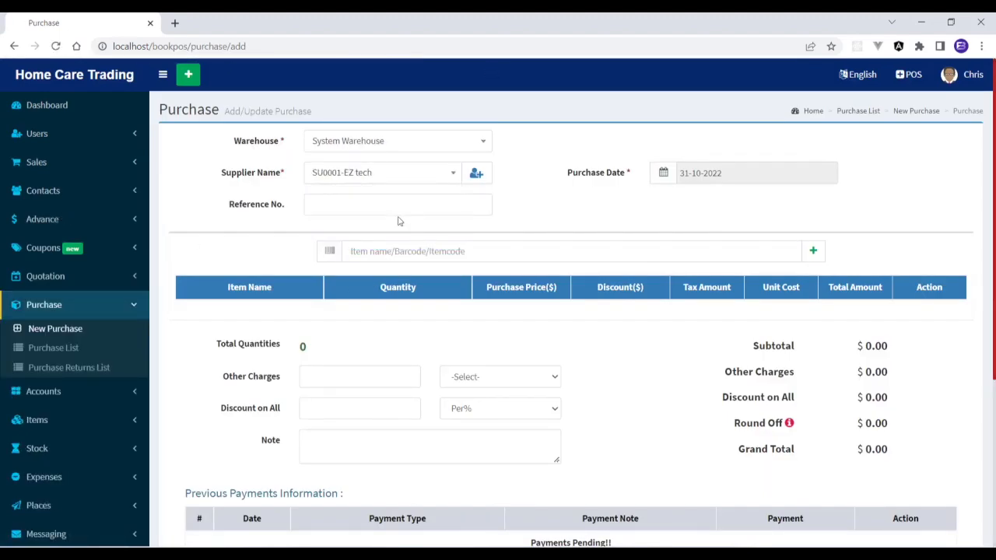
text(78687)
key(Tab)
Add the Sandisk 32GB USB 2.0 Flash Drive to the purchase with a quantity of 100
text(sa)
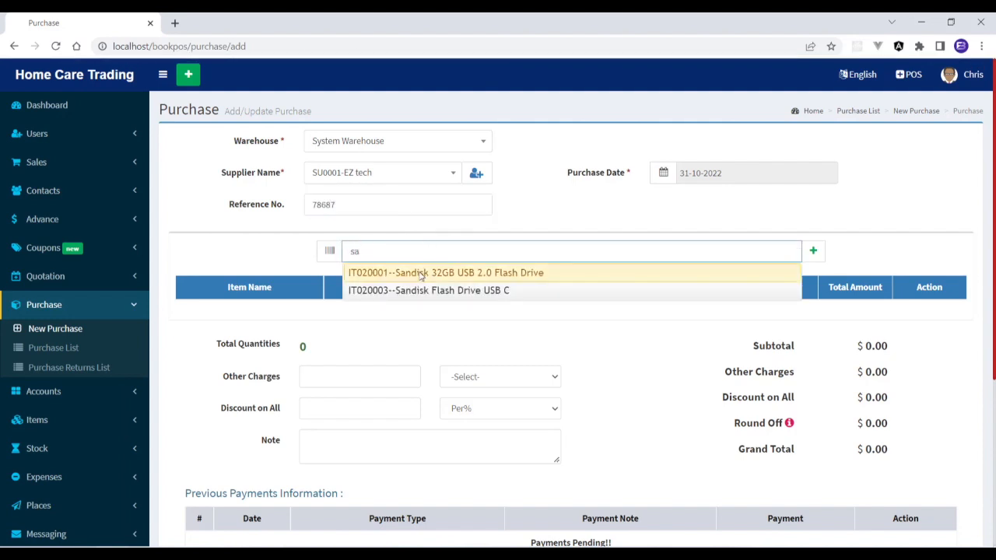
click(420, 274)
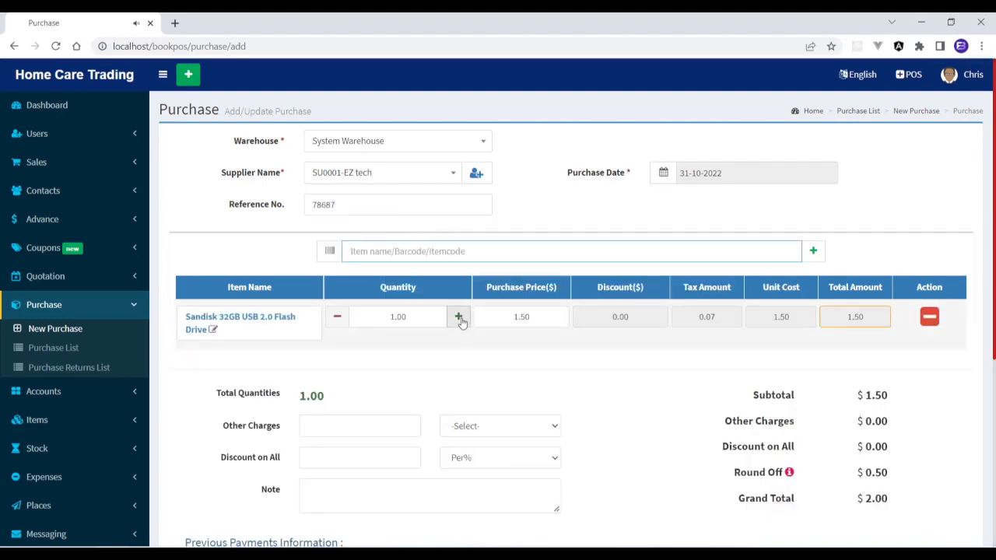
drag(430, 318, 379, 320)
text(100)
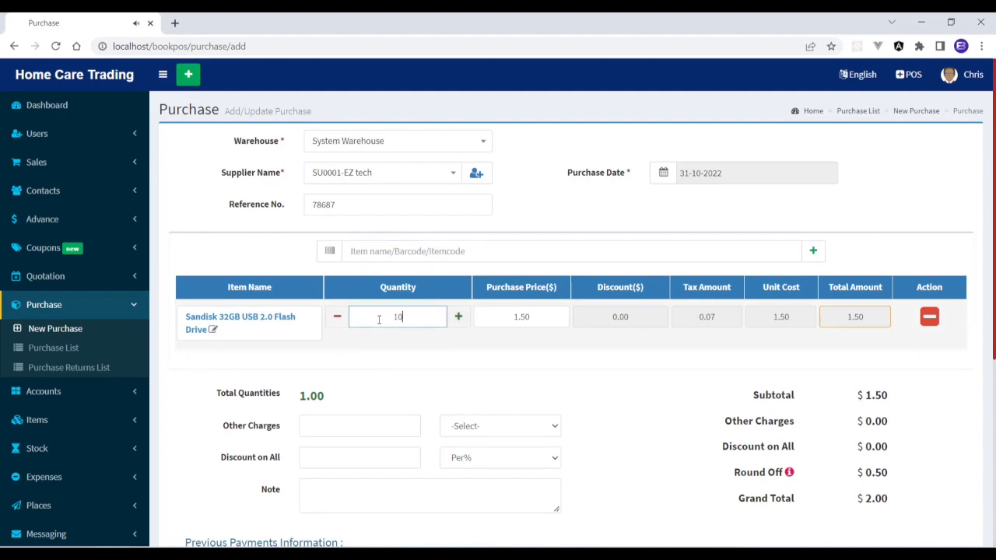
click(414, 386)
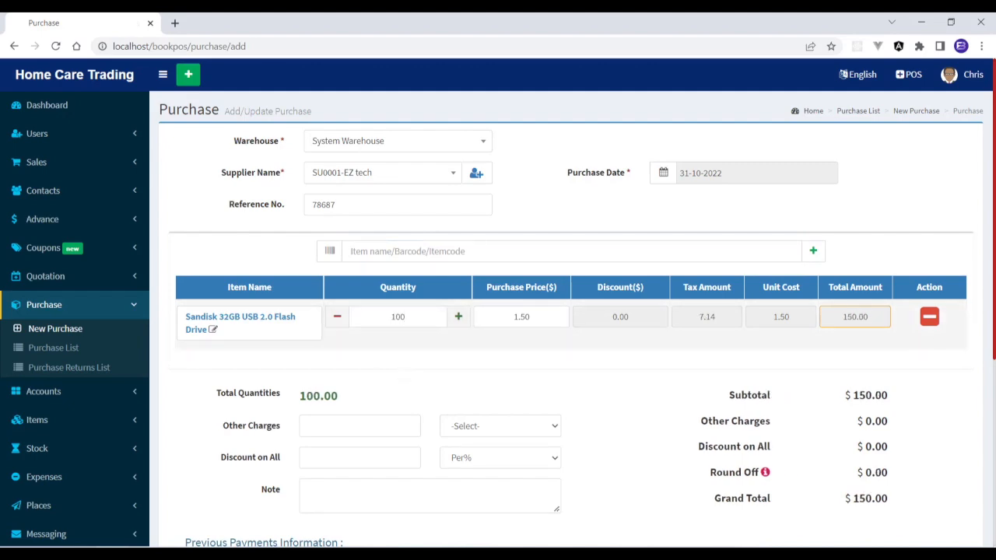
scroll(414, 387, down, 3)
scroll(414, 386, up, 1)
scroll(571, 480, down, 1)
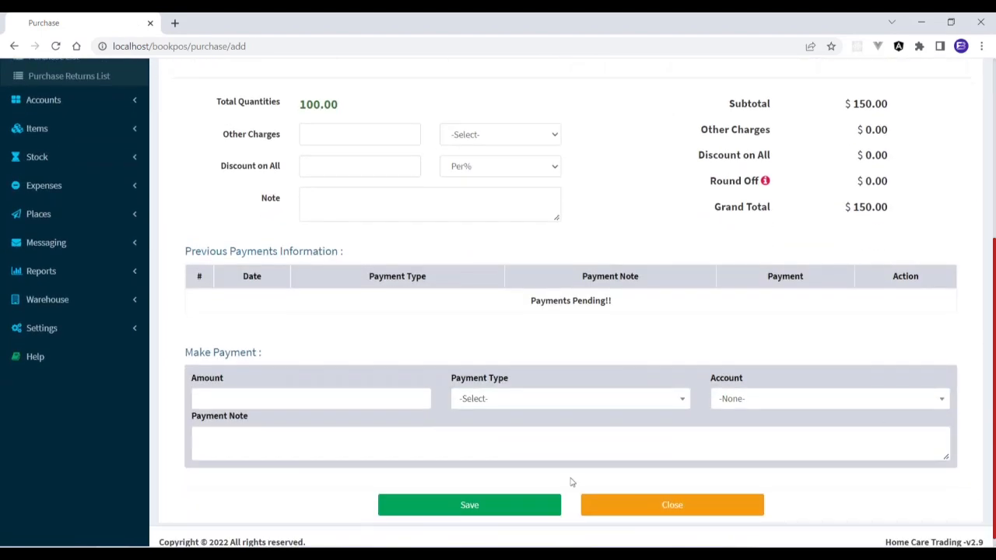
Save the purchase and review its purchase invoice
click(518, 507)
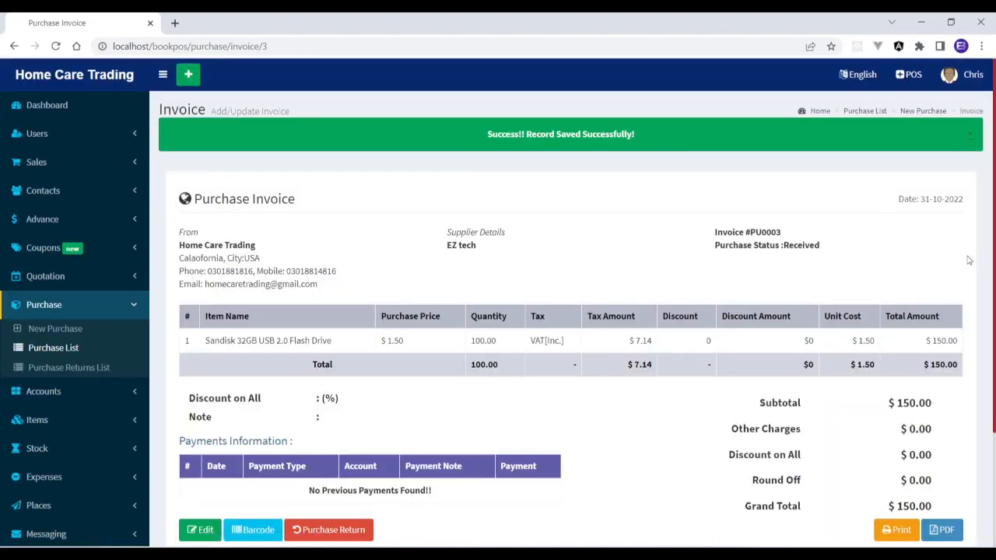
scroll(572, 311, down, 2)
scroll(571, 302, up, 1)
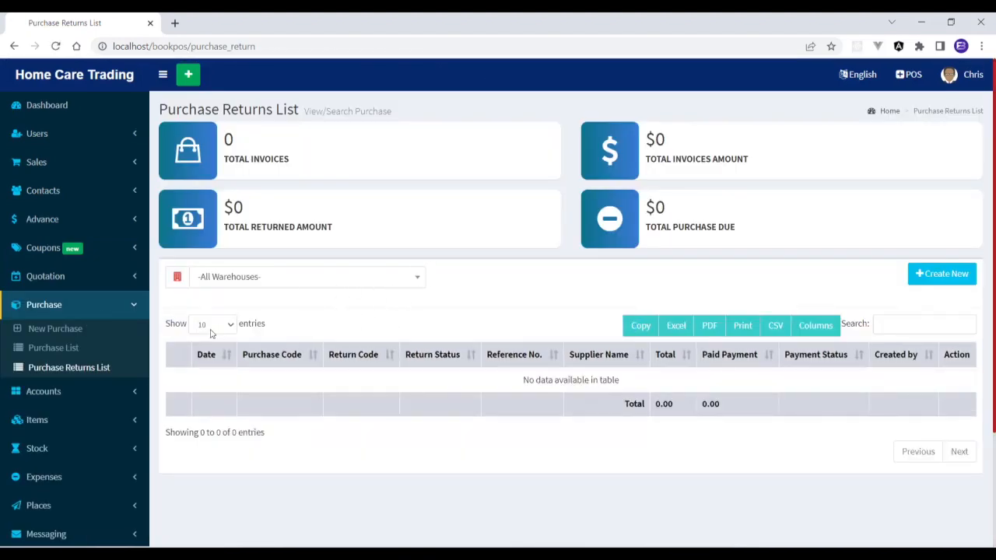
Start a new purchase return for supplier EZ tech and set its status to Return
click(928, 270)
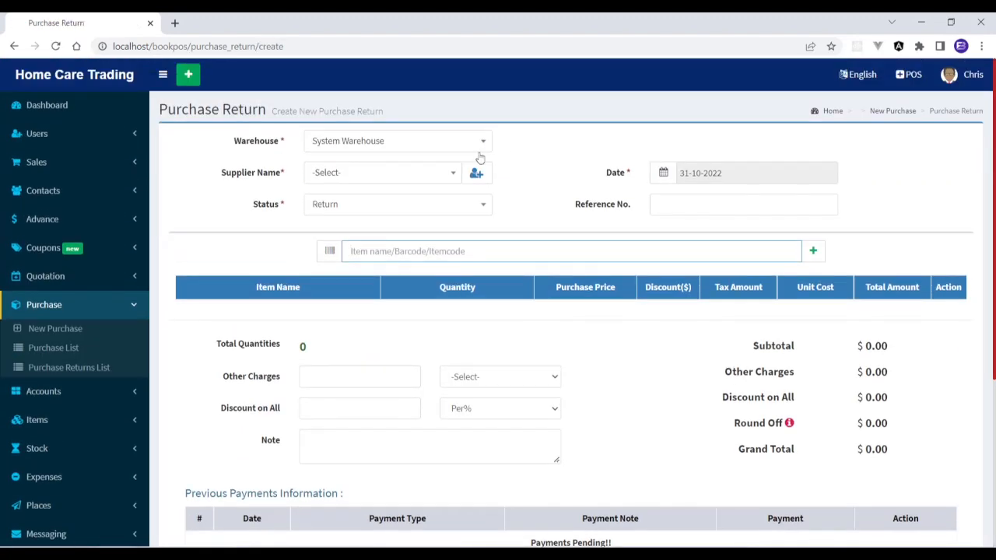
click(389, 172)
click(355, 237)
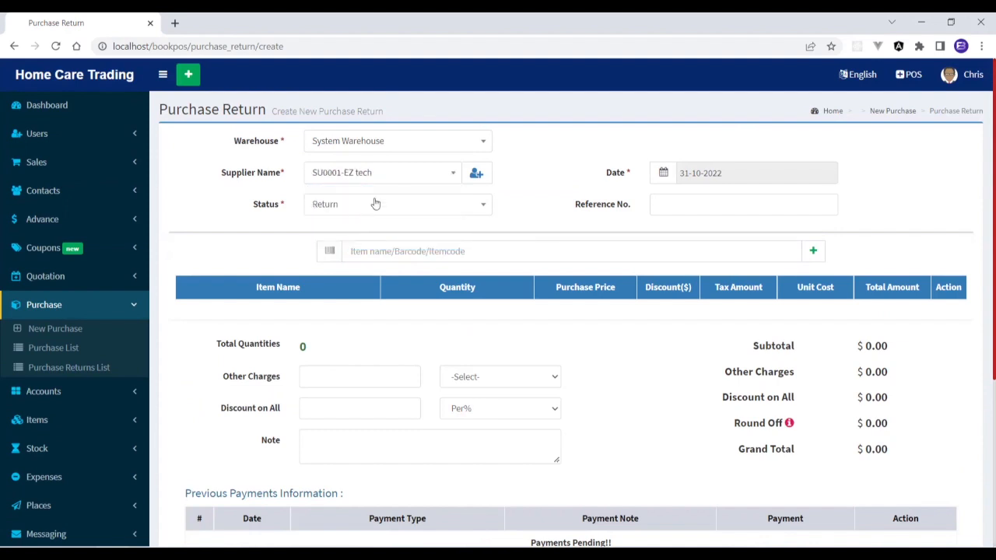
click(375, 204)
click(340, 270)
click(386, 205)
click(353, 251)
Examine the new account form and view the accounts list
click(117, 305)
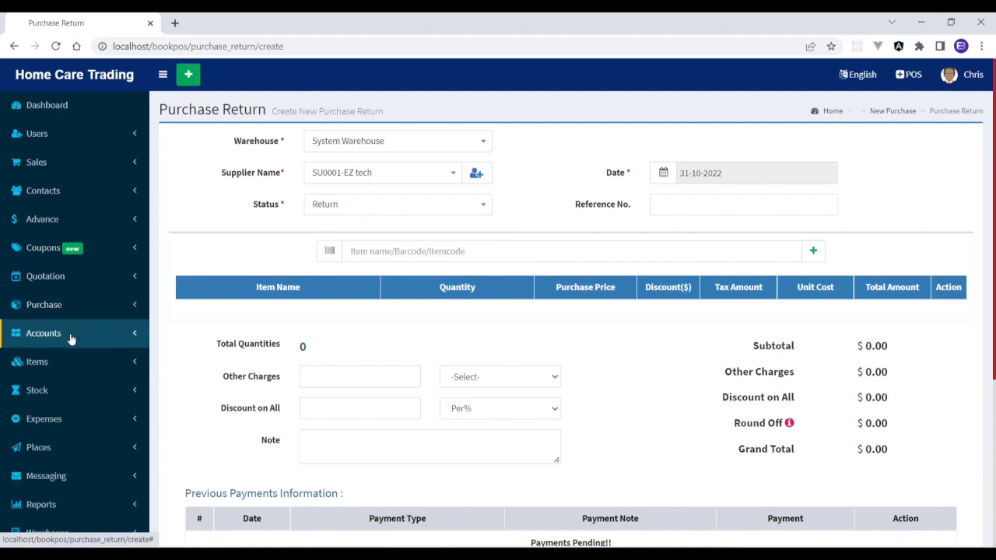
click(70, 335)
click(44, 360)
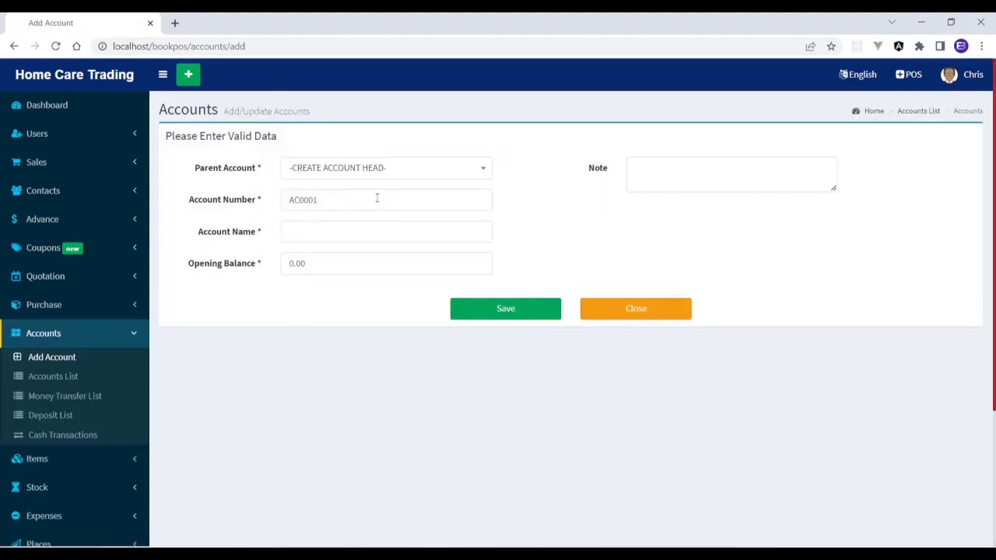
click(377, 199)
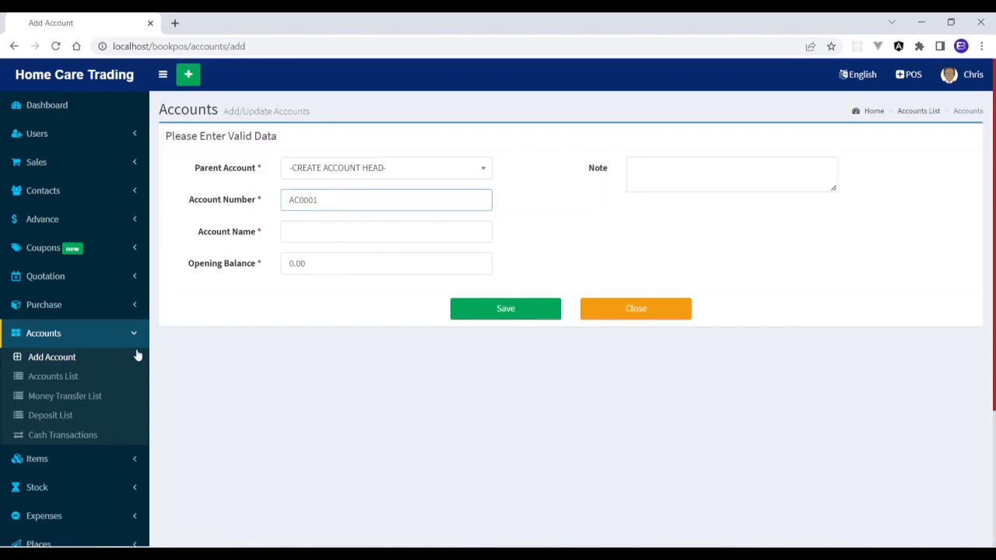
click(69, 377)
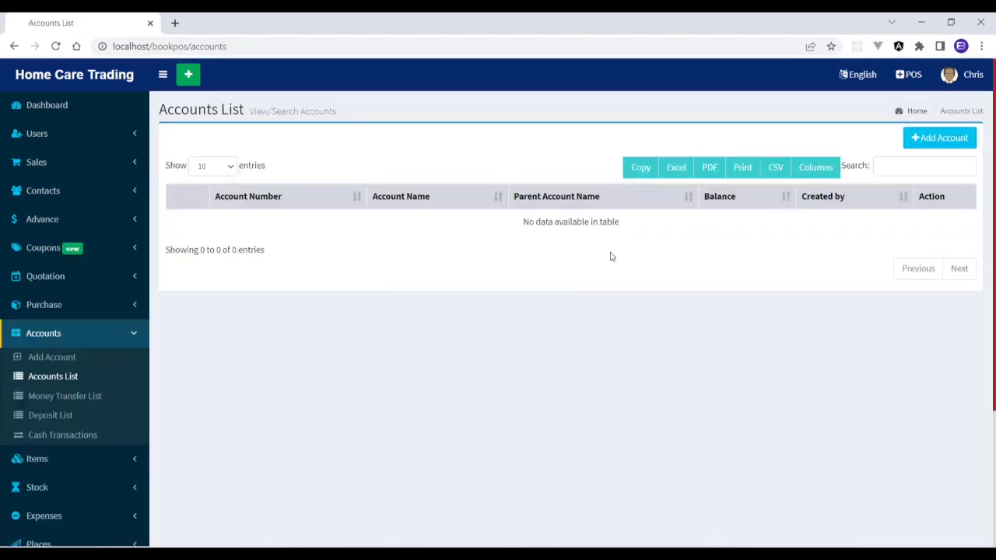
Examine the new money transfer form and the money transfer list's debit and credit account filters
click(87, 398)
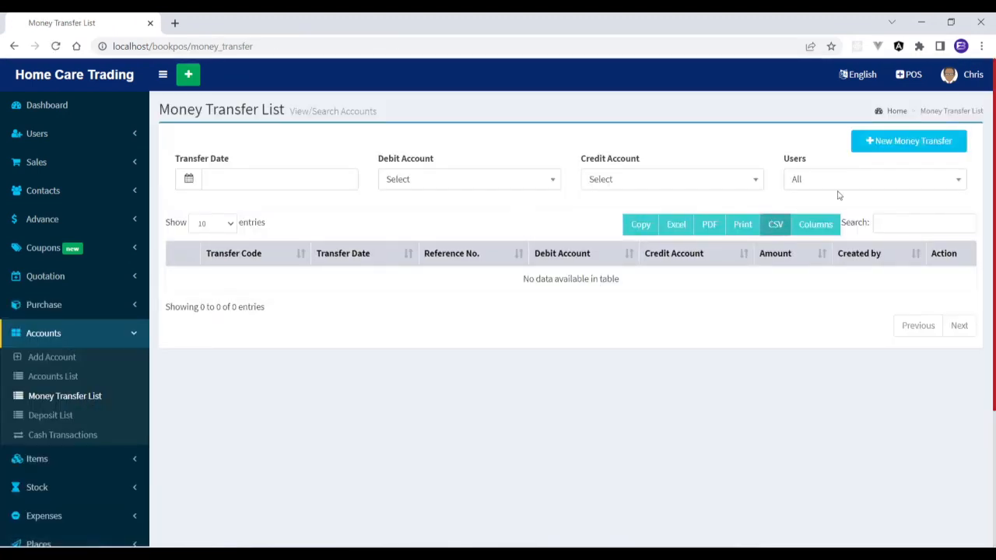
click(912, 144)
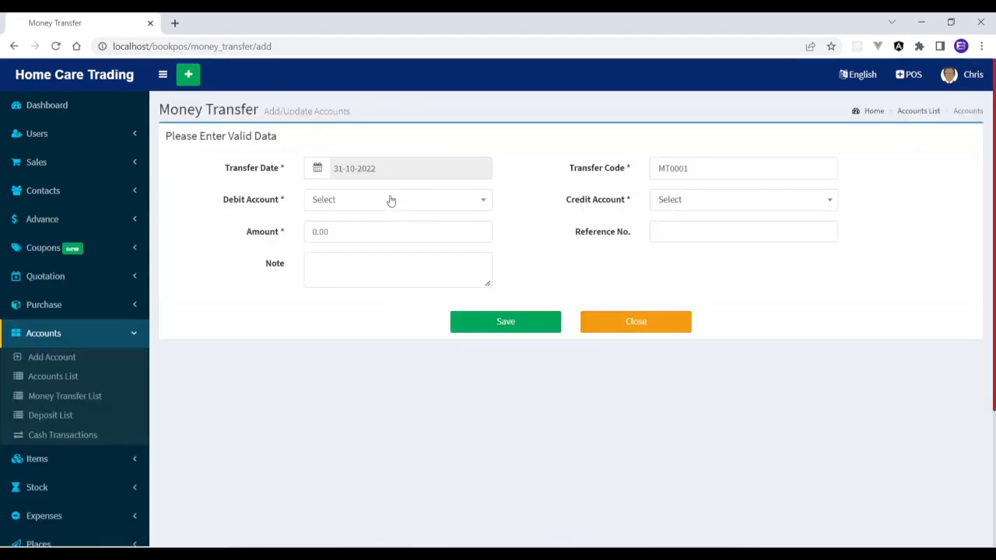
click(390, 200)
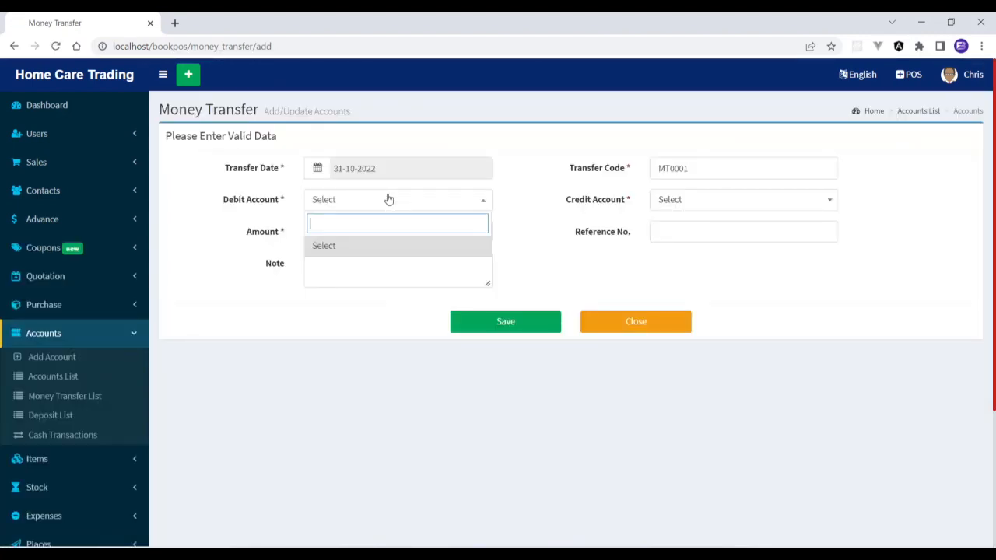
click(389, 200)
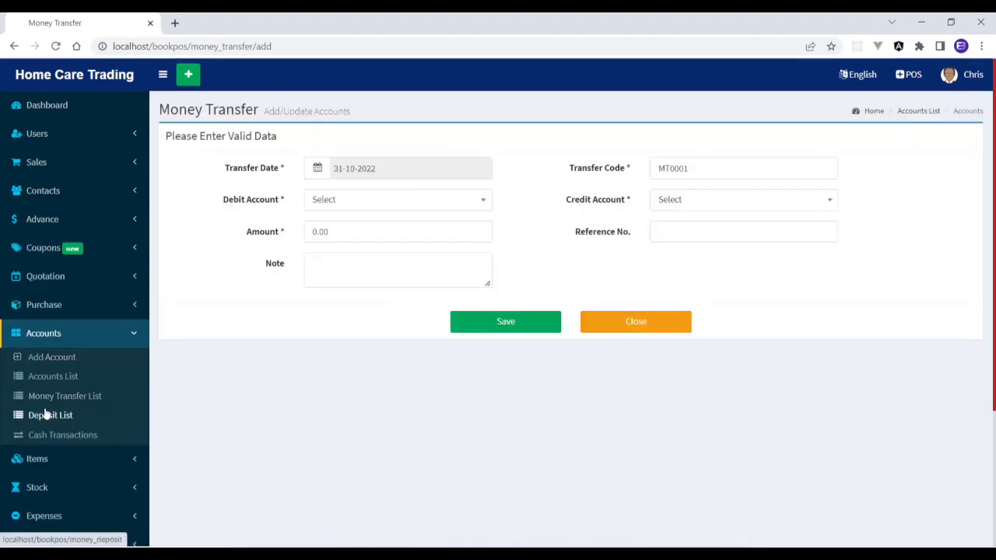
click(65, 397)
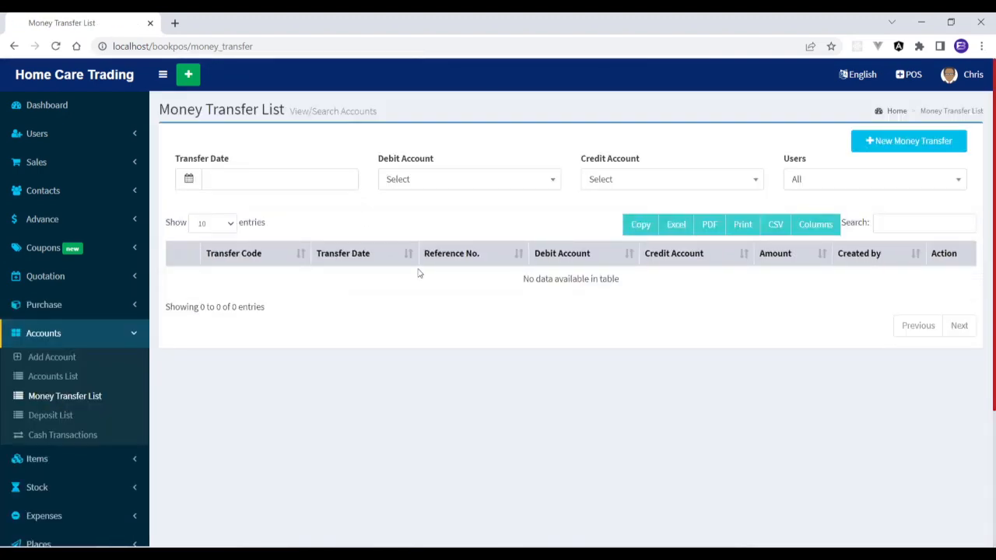
click(470, 181)
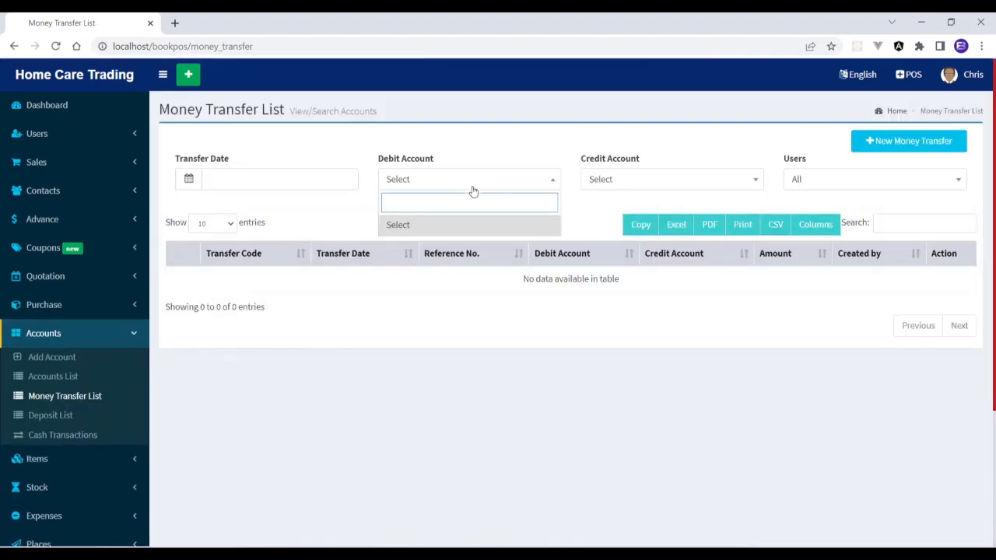
click(473, 190)
click(605, 180)
click(605, 180)
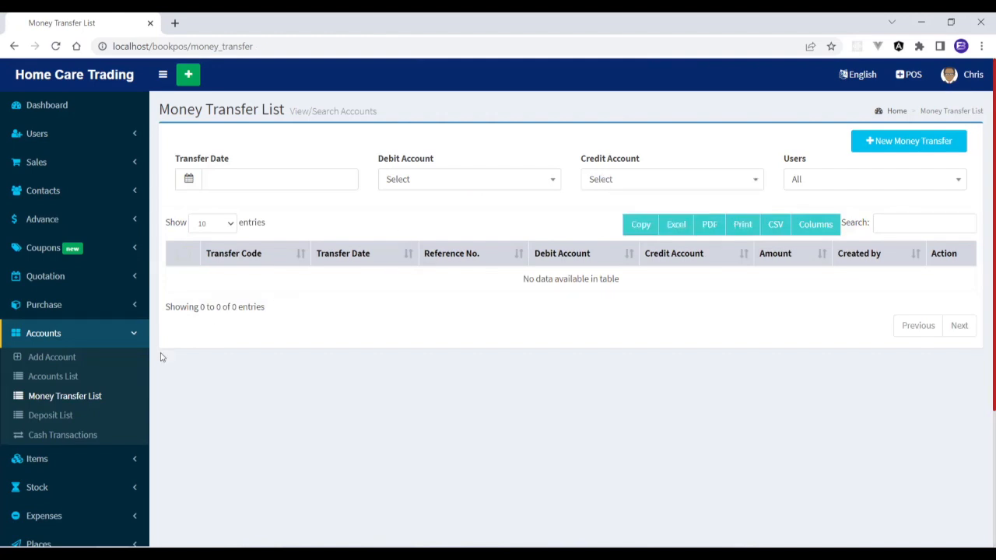
Examine the new deposit form's debit and credit account choices and view the cash transactions list
click(56, 420)
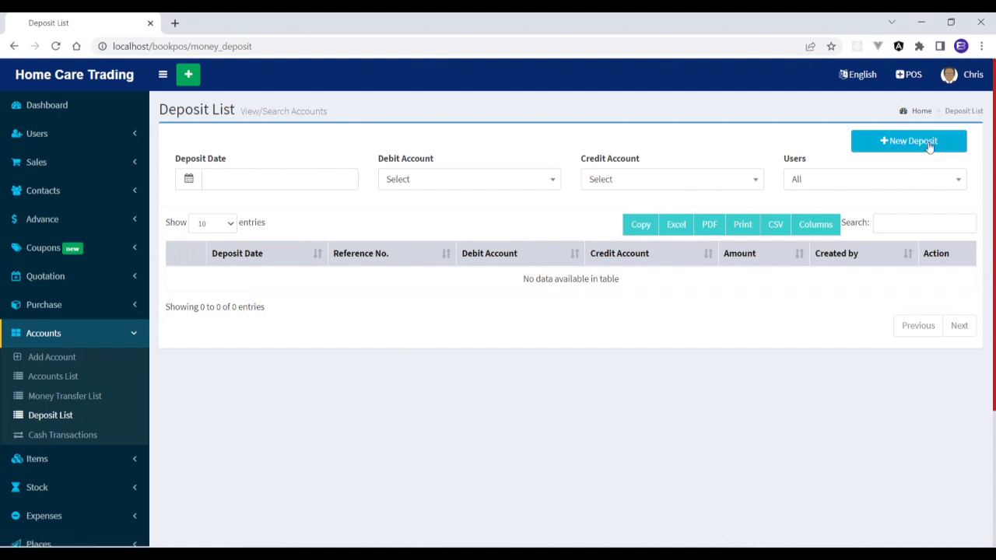
click(930, 146)
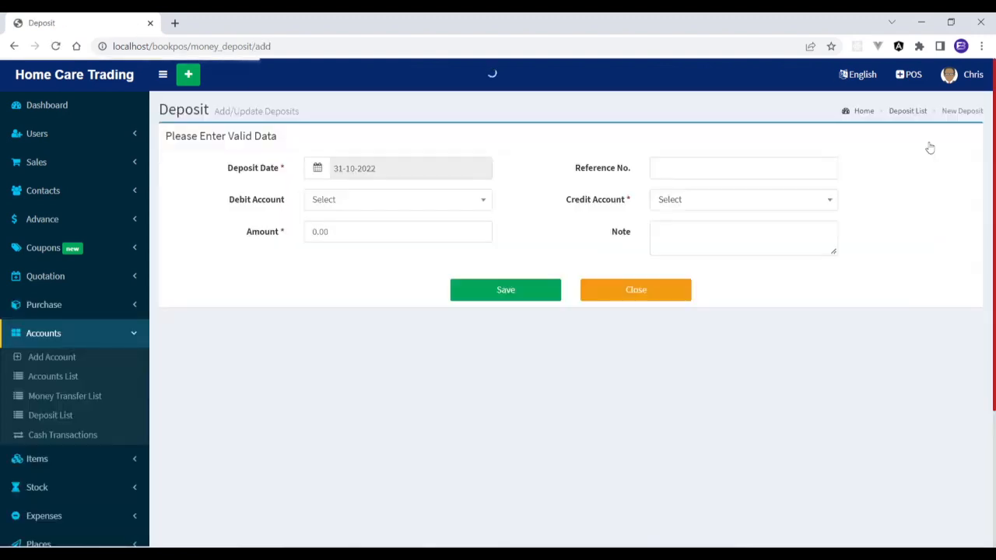
click(465, 209)
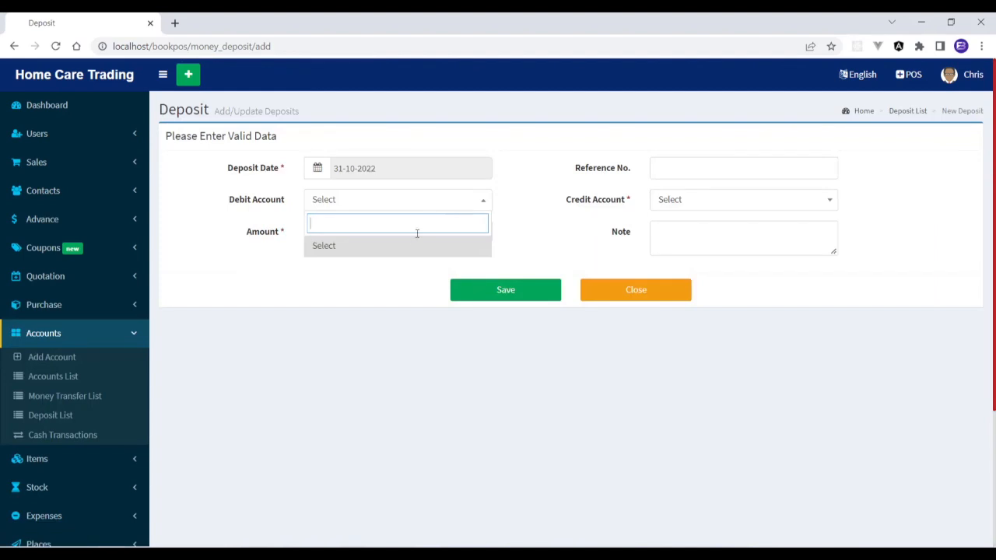
click(409, 244)
click(677, 204)
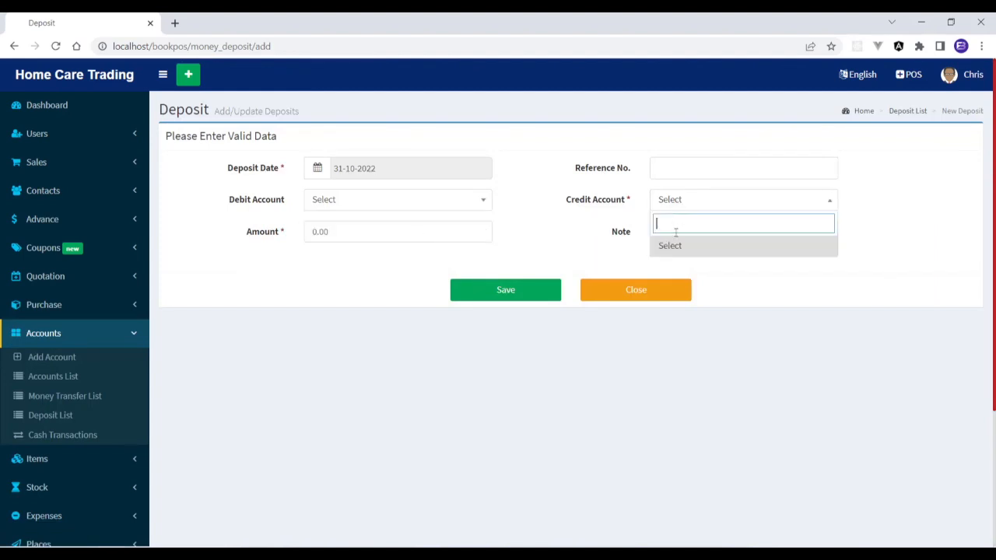
click(70, 436)
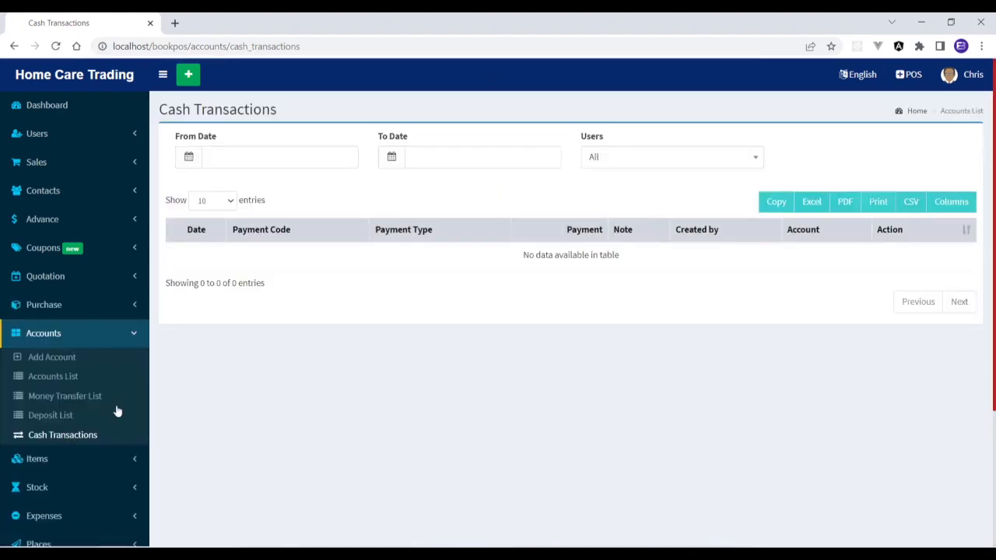
Start a new item and name it Facewash
click(89, 333)
click(61, 366)
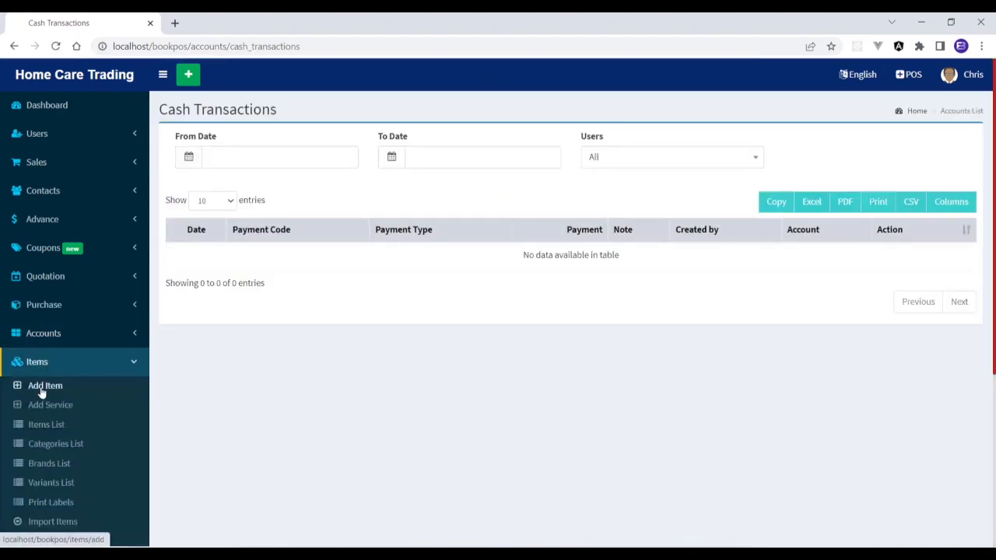
click(43, 387)
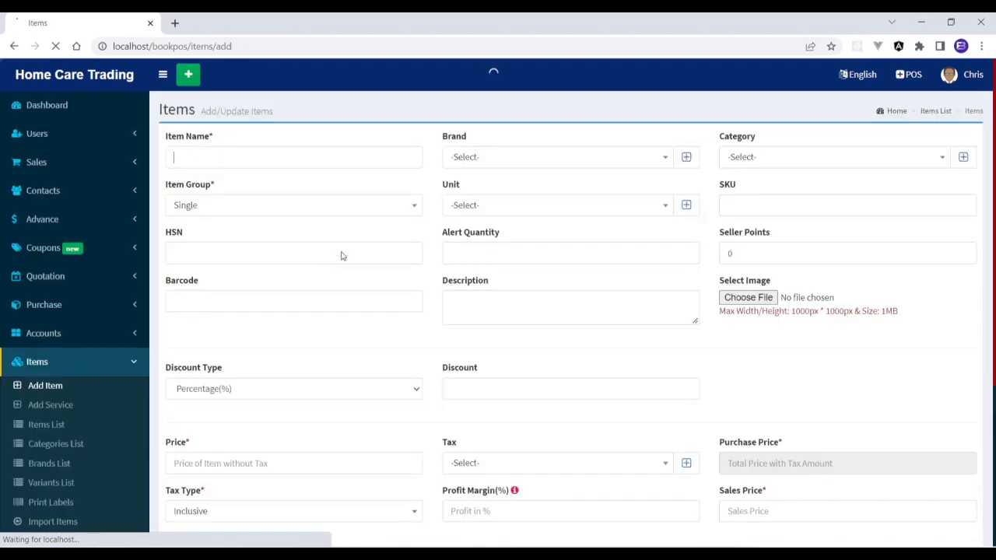
click(288, 179)
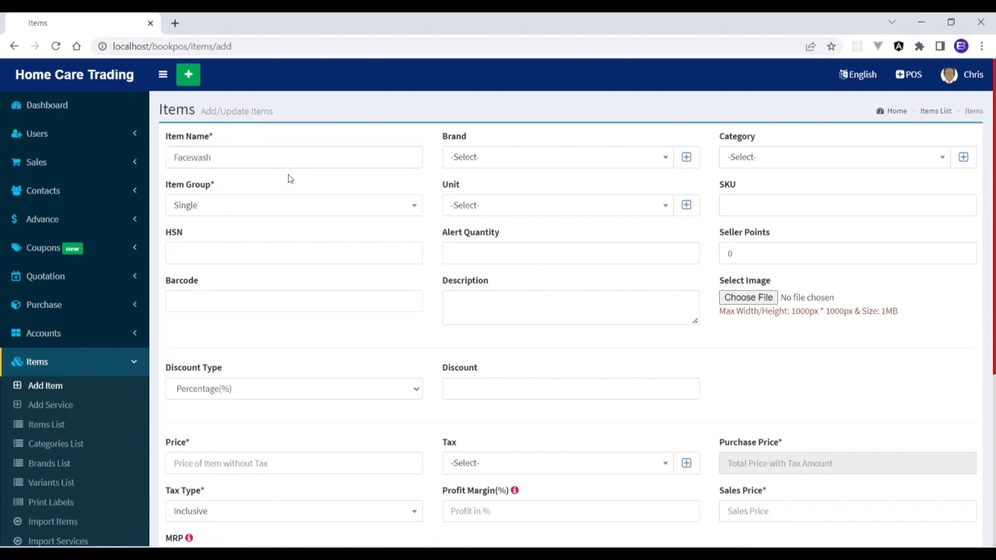
Create a new brand named china for the Facewash item
click(448, 162)
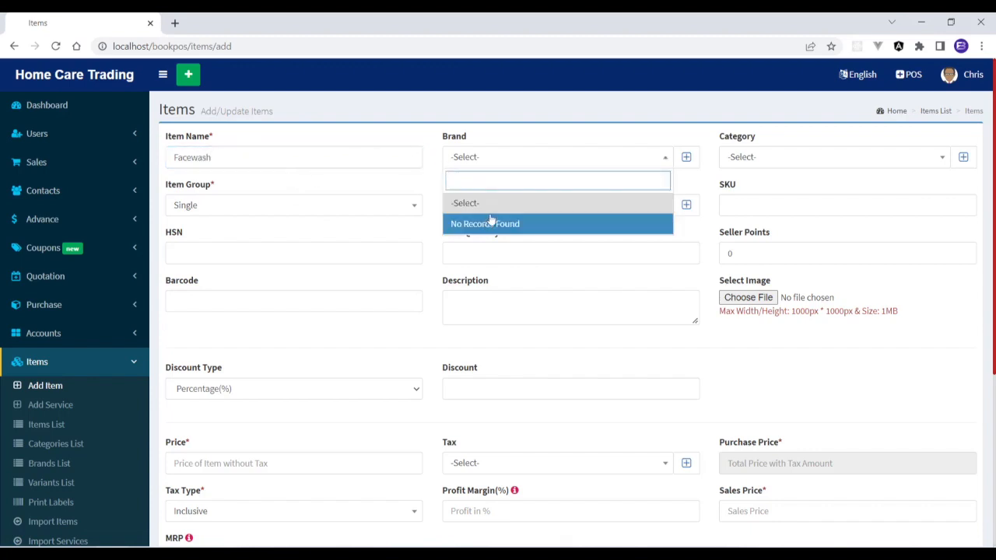
click(488, 221)
click(751, 159)
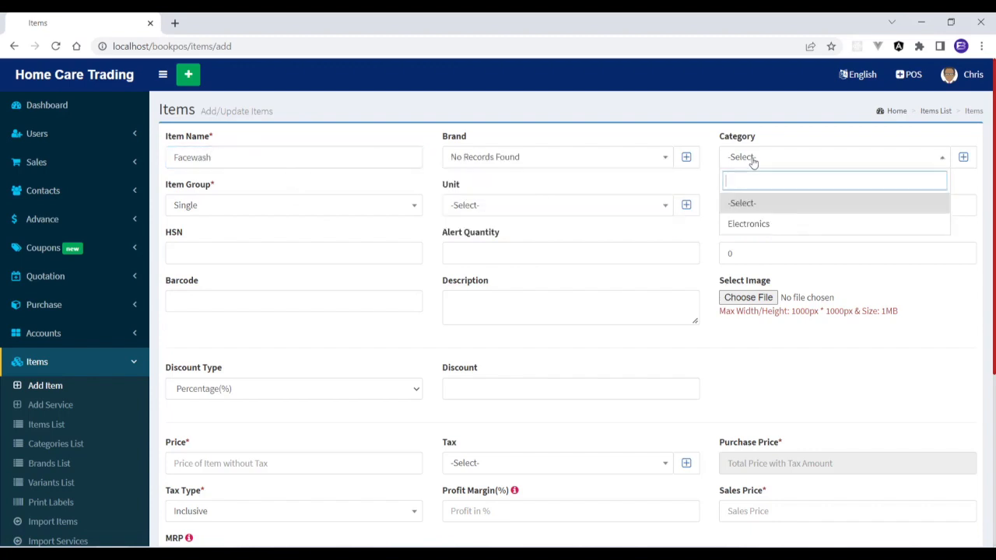
click(685, 158)
click(484, 164)
text(china)
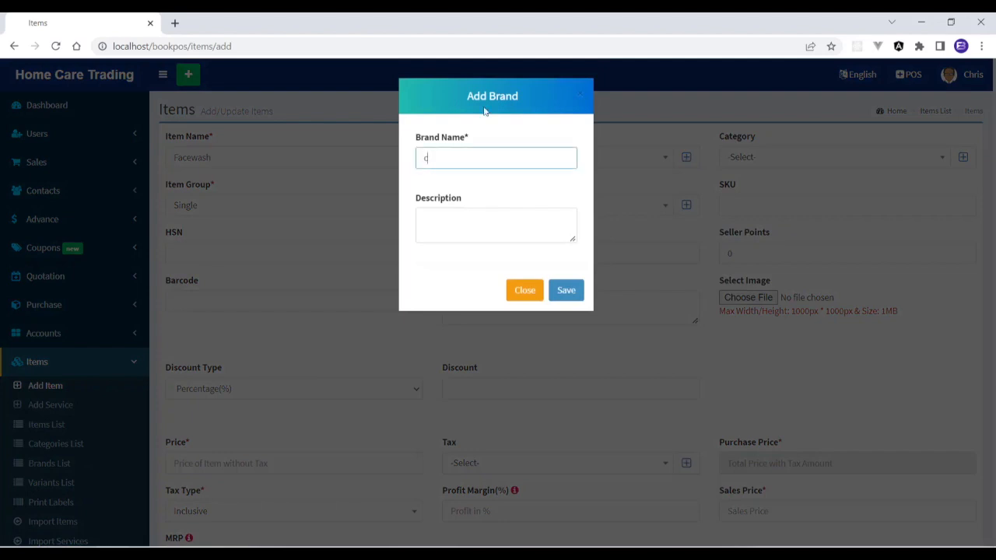
click(572, 297)
click(561, 120)
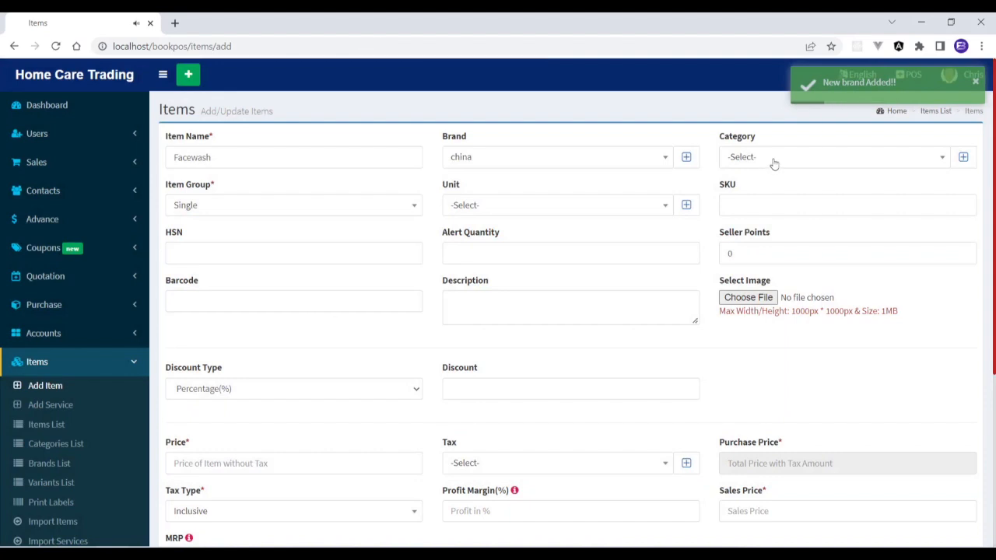
Set the item's category to Electronics and its unit to PCS, keeping the item group as Single
click(774, 163)
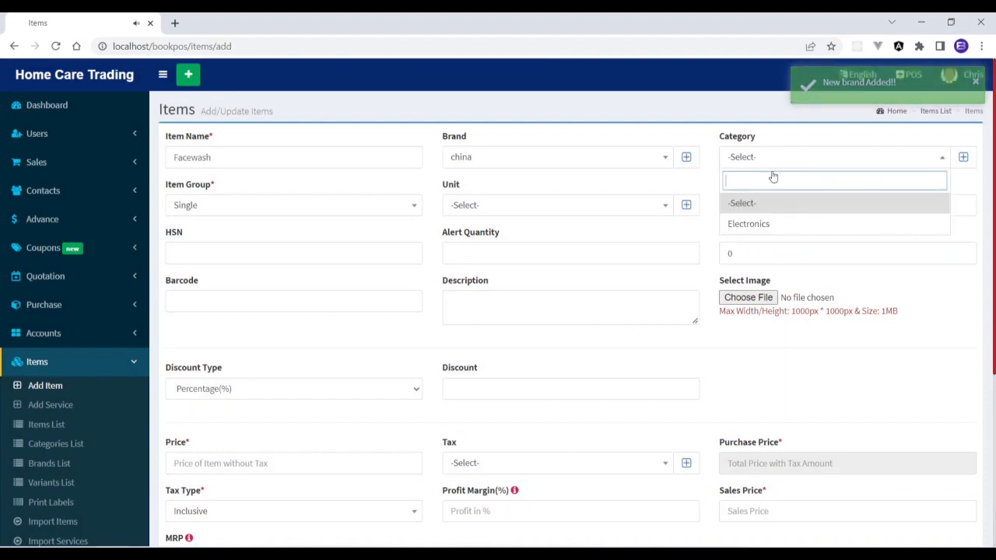
click(760, 224)
click(303, 208)
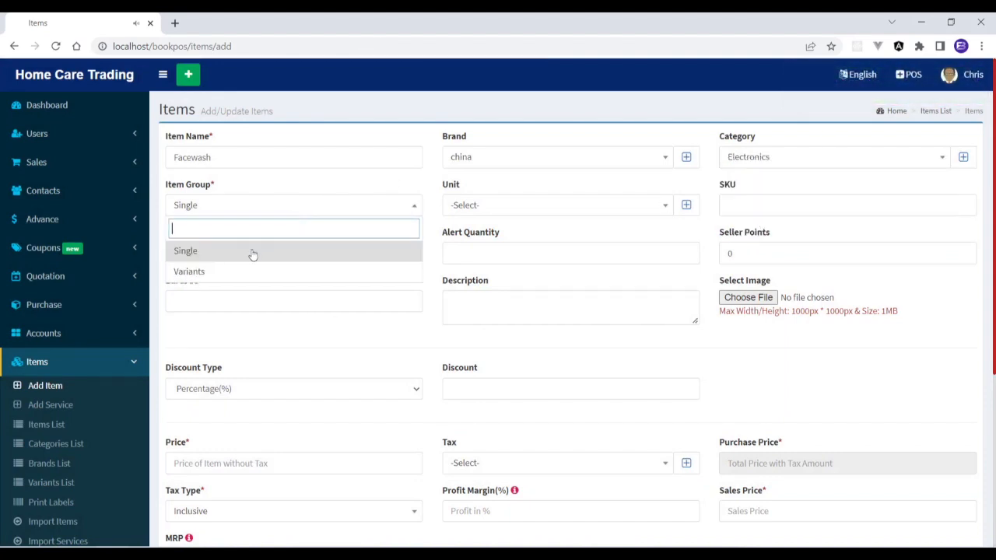
click(482, 222)
click(511, 211)
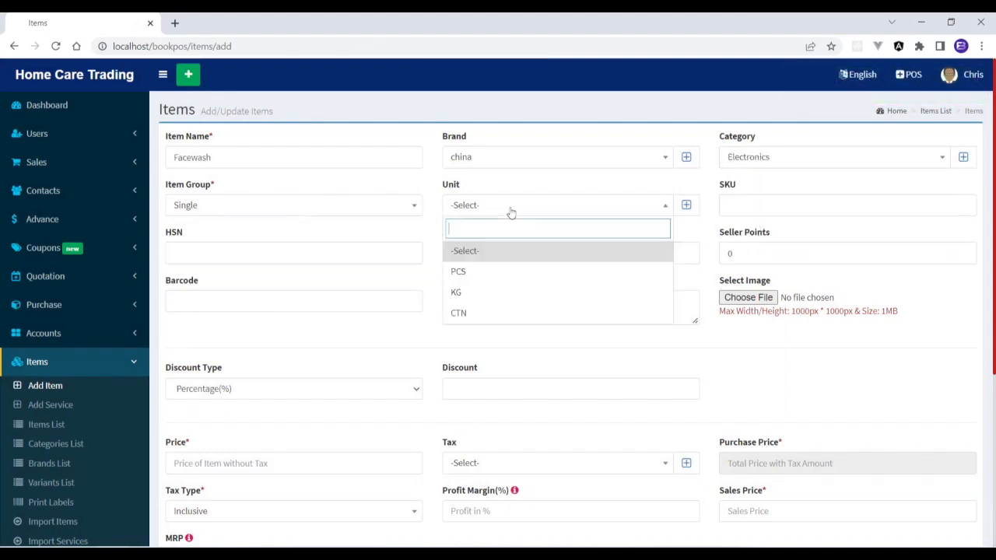
click(478, 274)
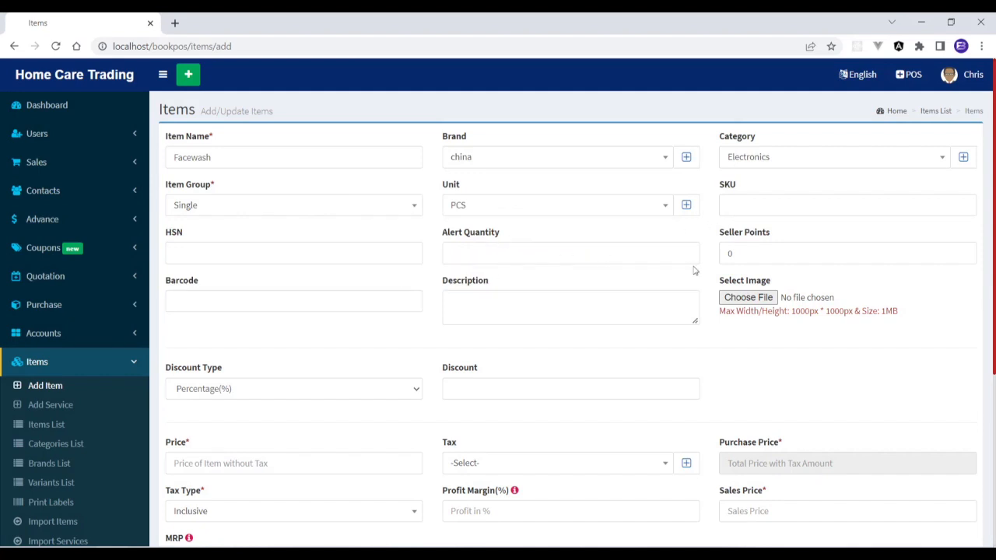
click(410, 301)
text(687678687678)
key(Tab)
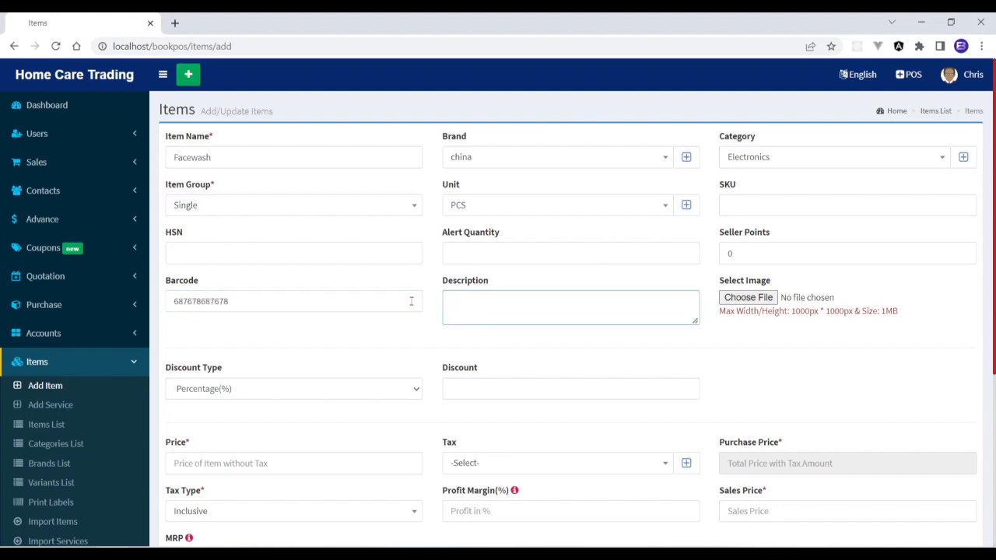
Set the item's price to 100, its profit margin to 25% and its MRP to 200
scroll(573, 312, down, 2)
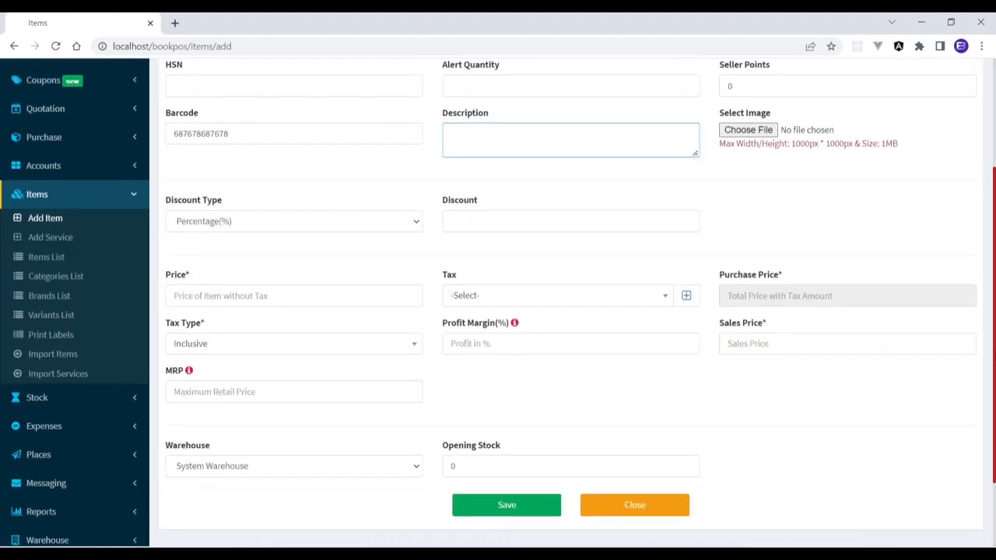
click(321, 302)
text(100)
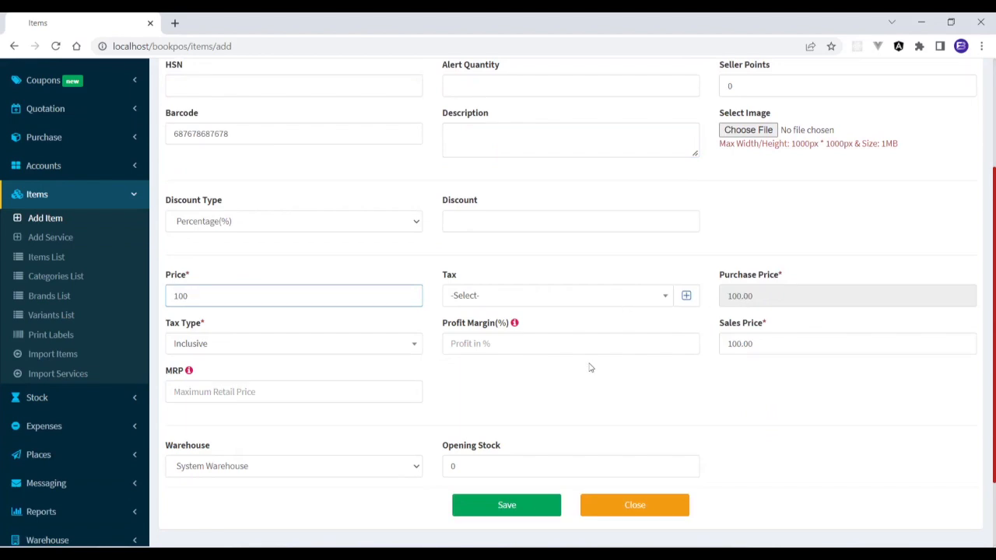
click(533, 349)
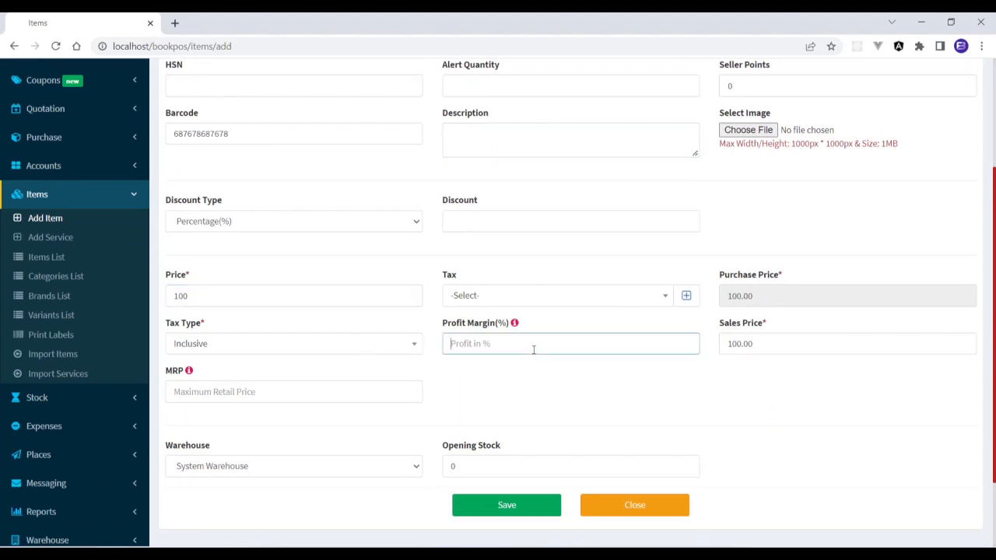
text(25)
click(523, 385)
click(310, 388)
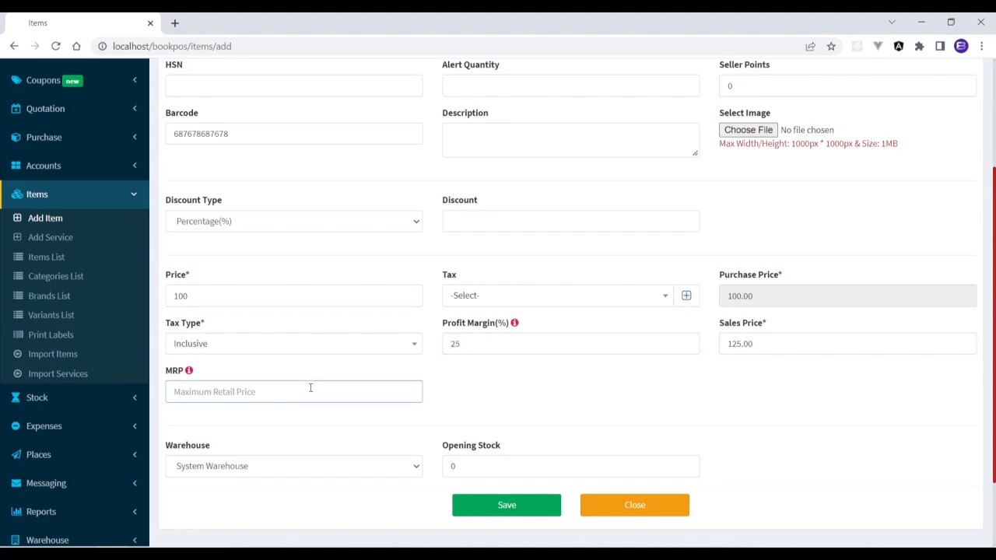
text(200)
Set the item's opening stock to 500 and its tax to VAT, and save the item
drag(492, 470, 423, 476)
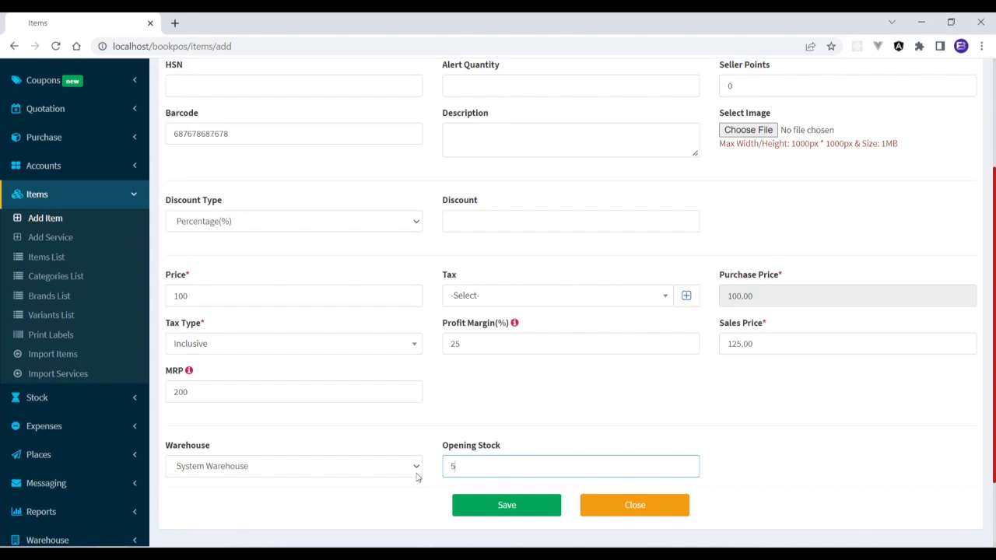
click(482, 504)
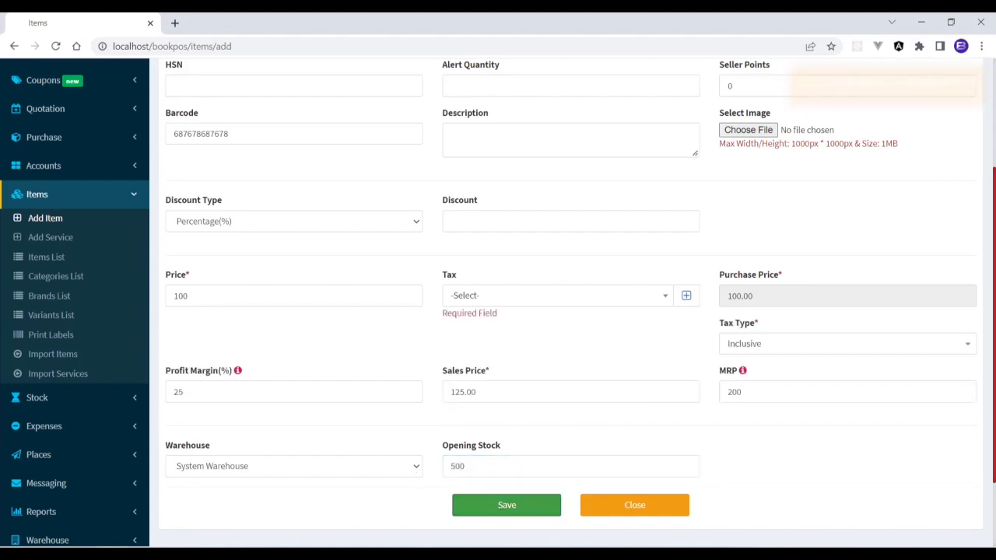
drag(994, 200, 993, 247)
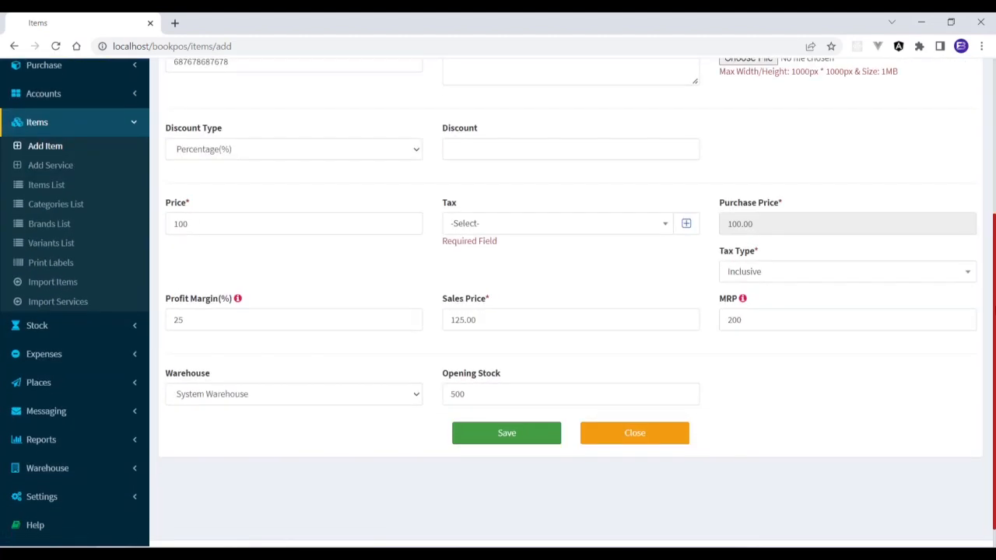
click(555, 224)
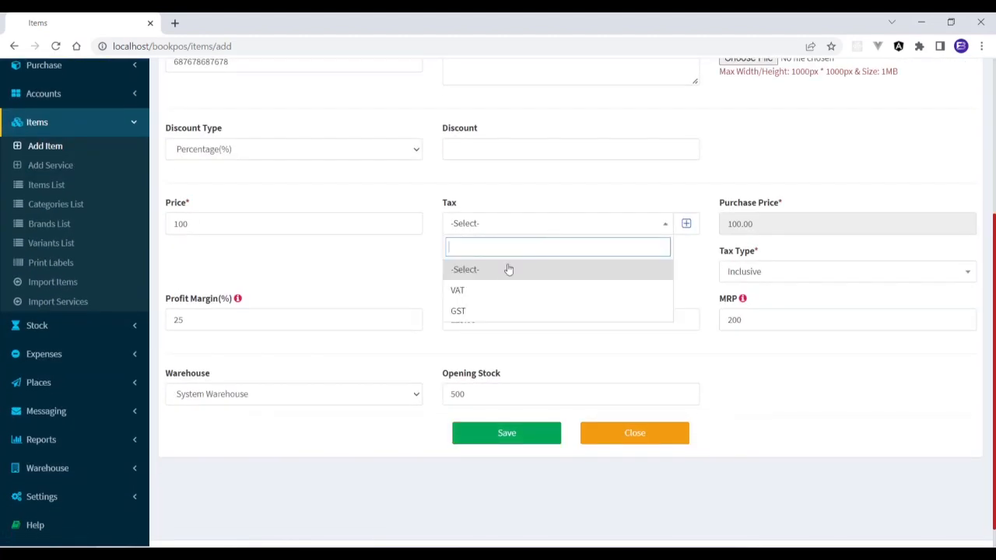
click(485, 292)
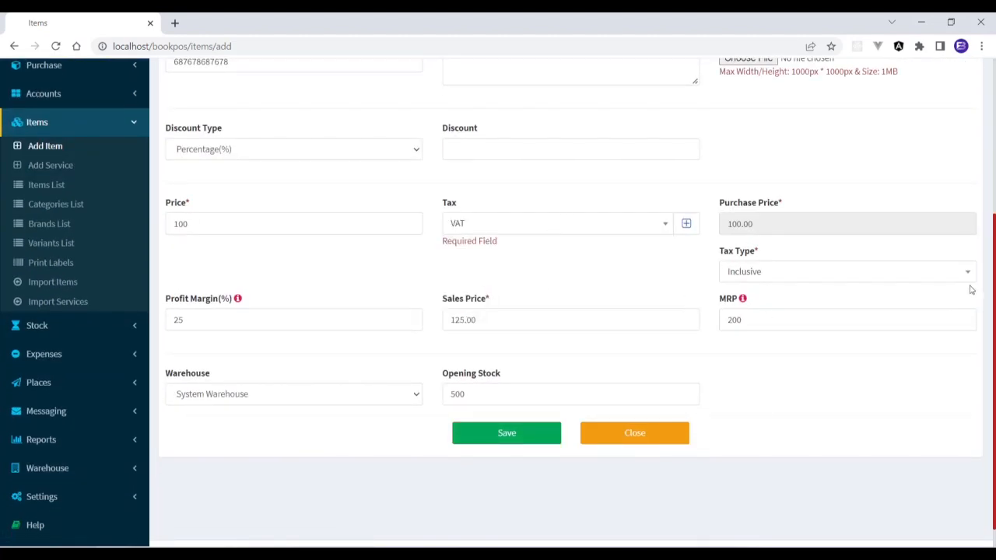
scroll(609, 376, down, 1)
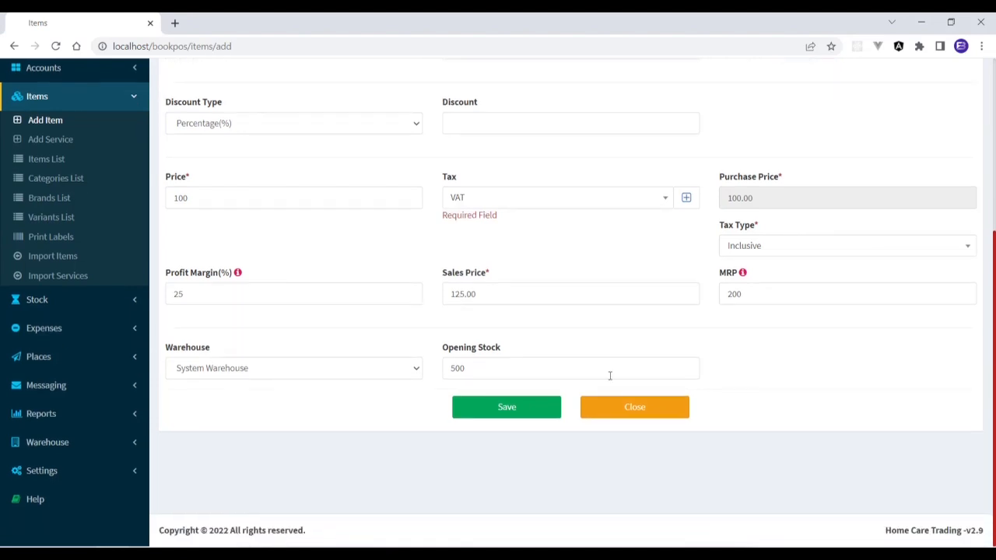
click(529, 404)
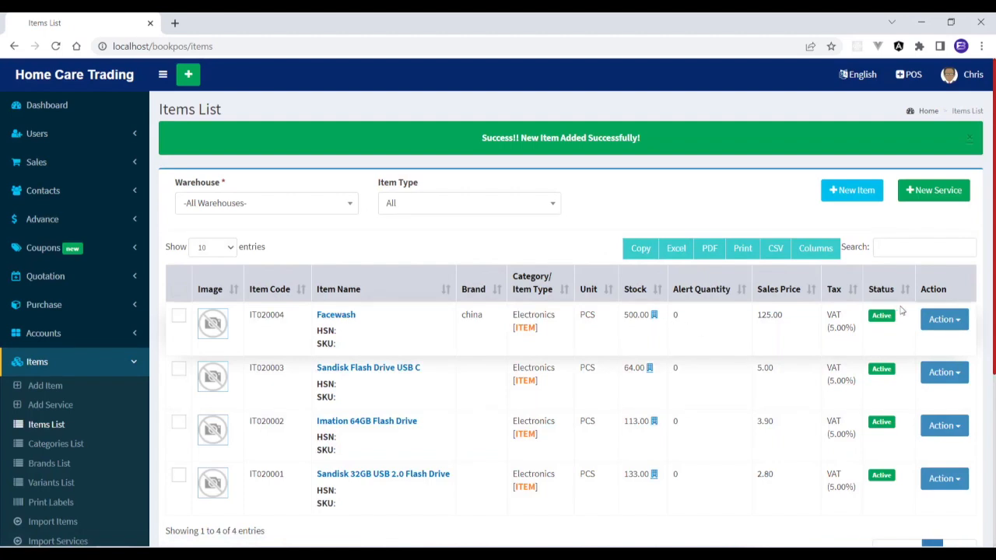
Look over the Facewash item's available actions, the categories, brands and variants lists, and the blank new-variant form
click(926, 324)
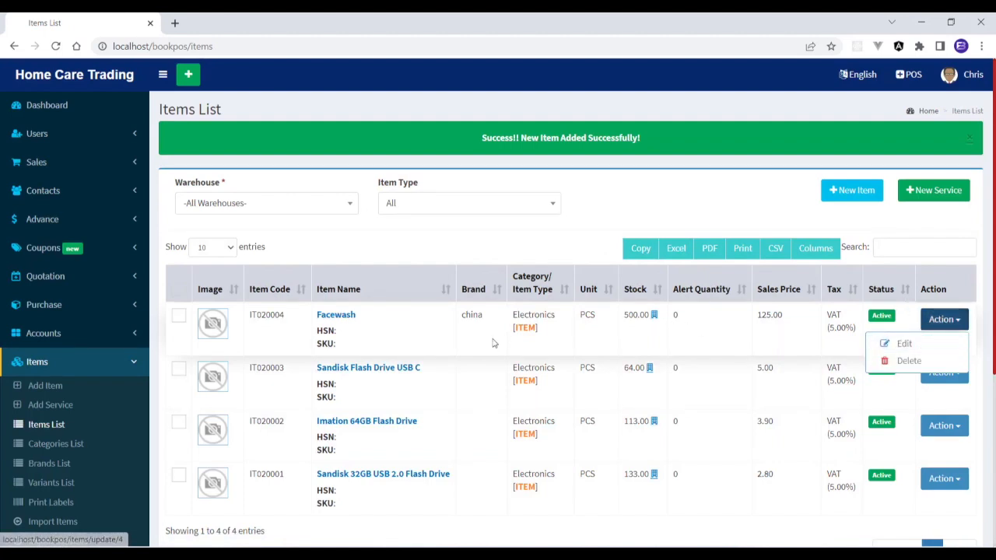
click(70, 448)
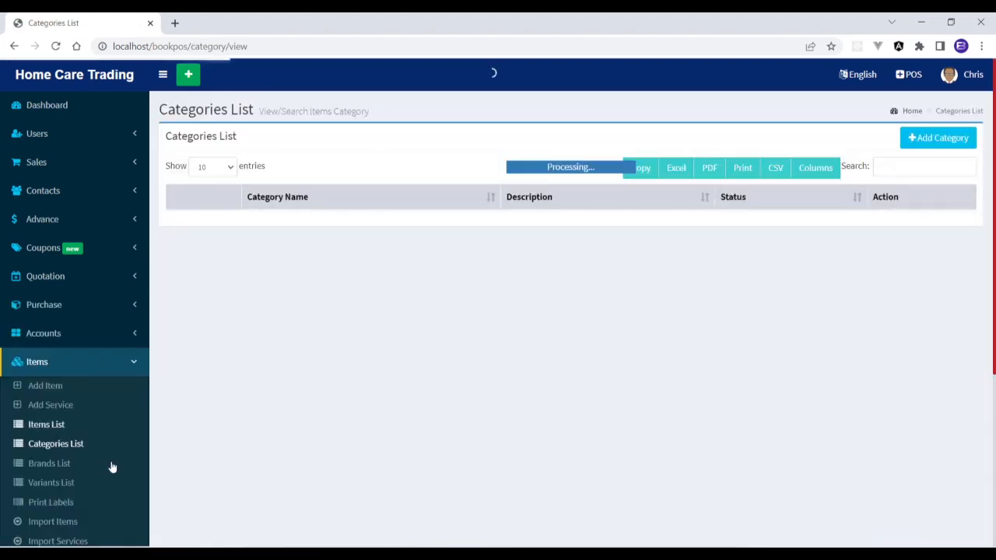
scroll(349, 339, down, 2)
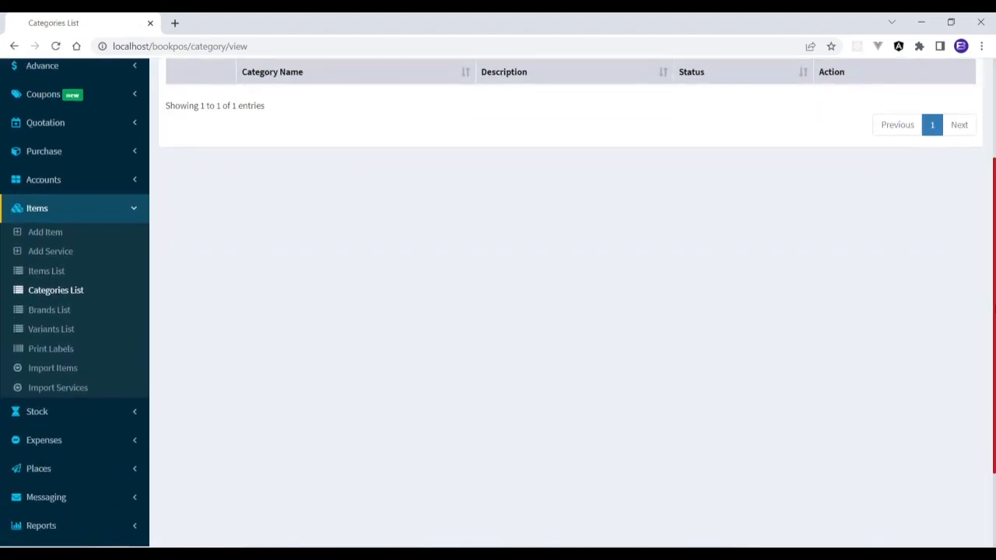
click(62, 303)
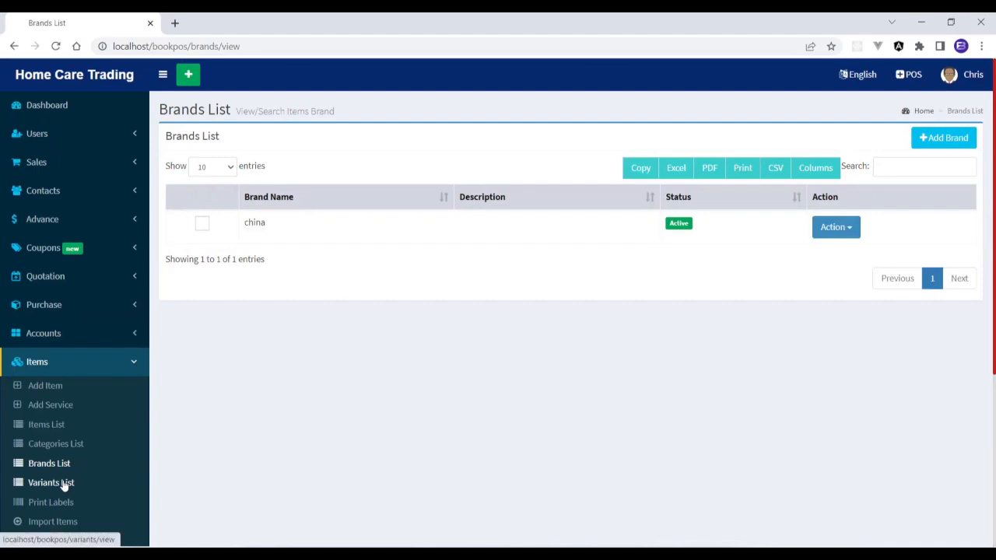
click(62, 483)
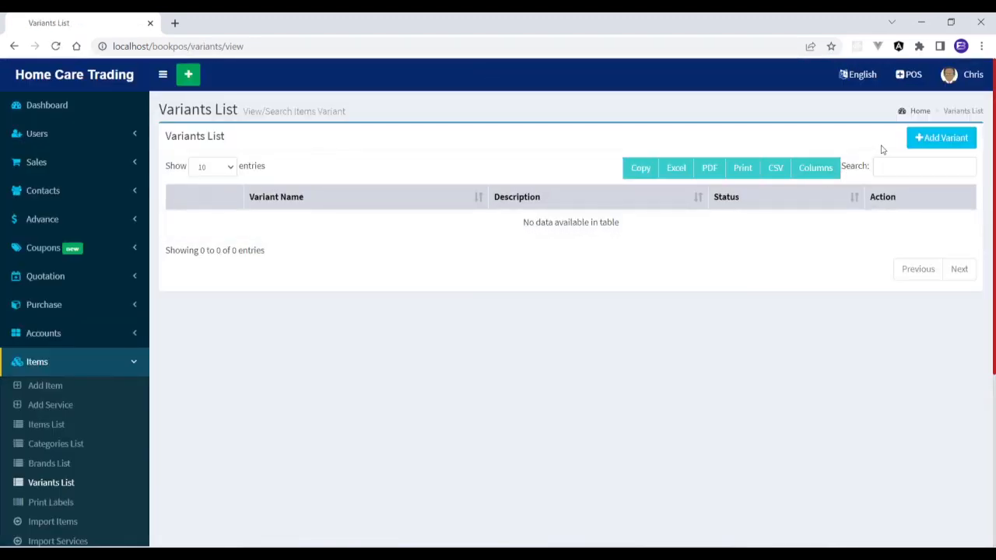
click(927, 147)
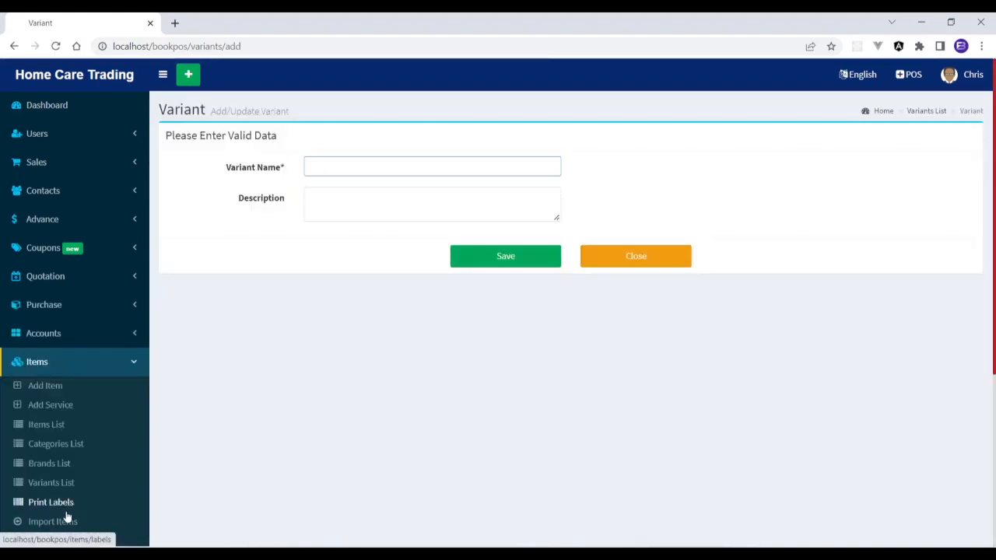
Open label printing and add the Sandisk 32GB USB 2.0 Flash Drive to the labels
click(60, 507)
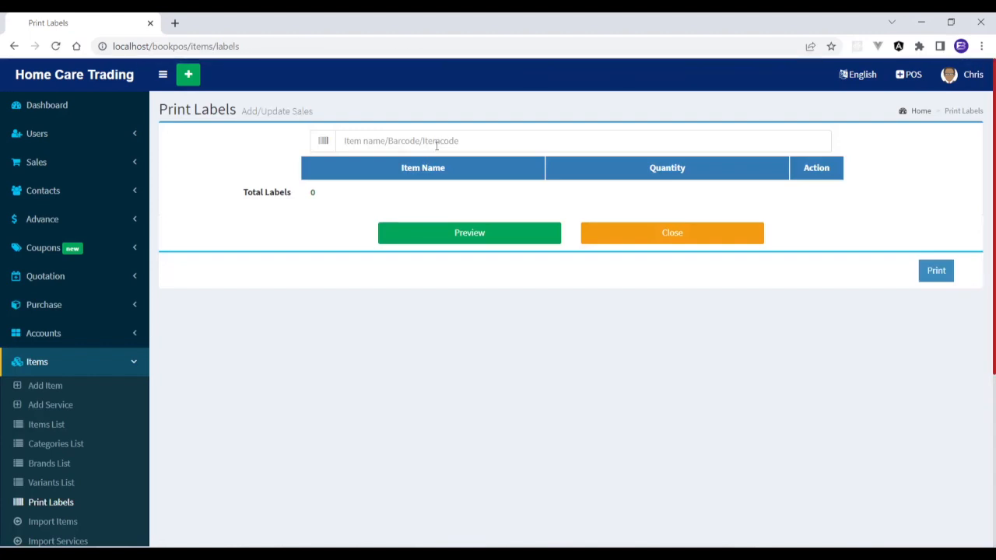
click(484, 138)
text(sand)
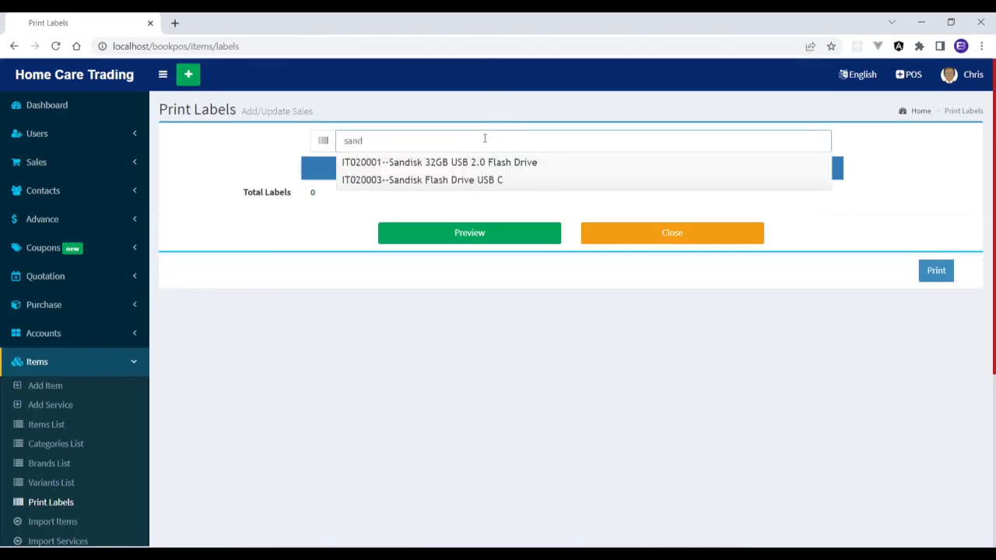
click(483, 162)
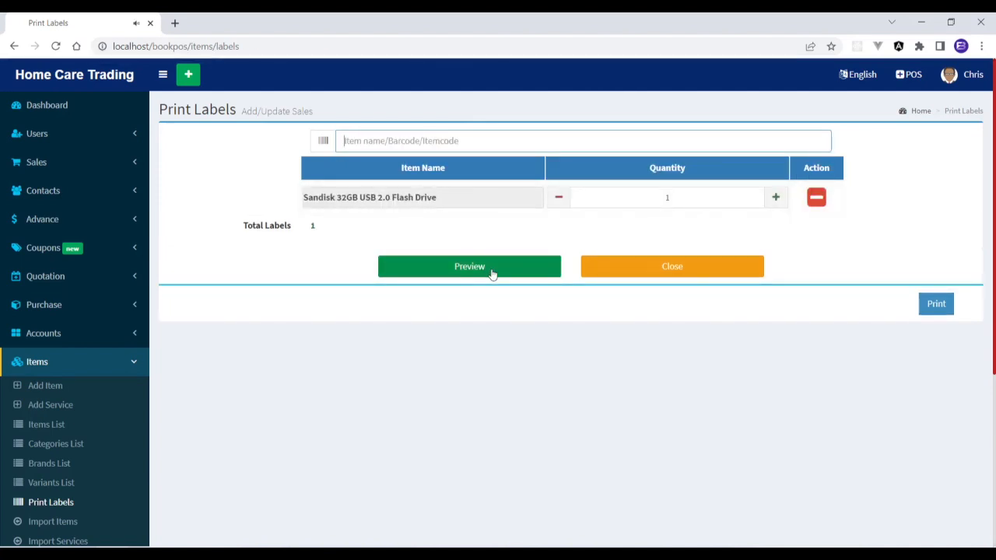
Set the flash drive's label quantity to 20 and preview all the barcode labels
click(637, 204)
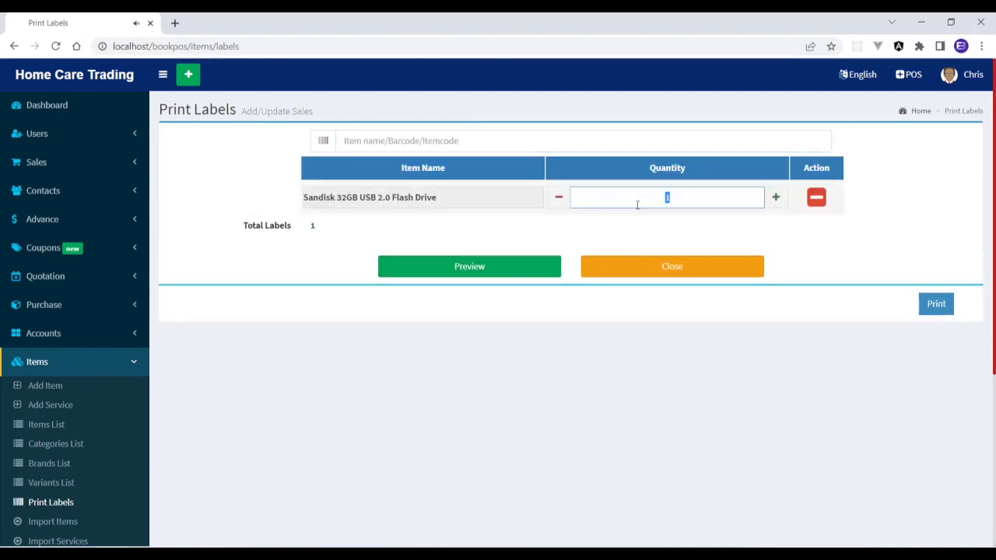
click(511, 271)
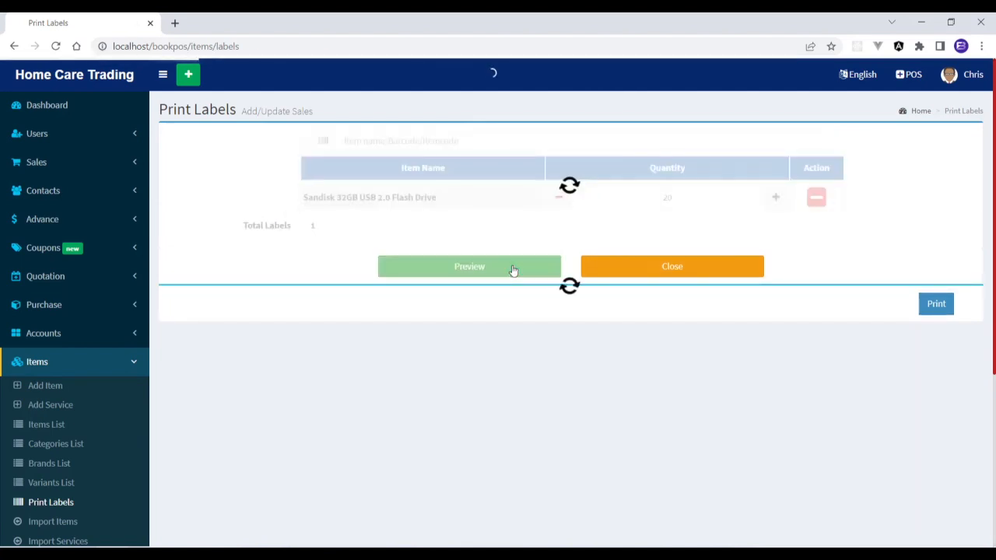
scroll(872, 295, down, 5)
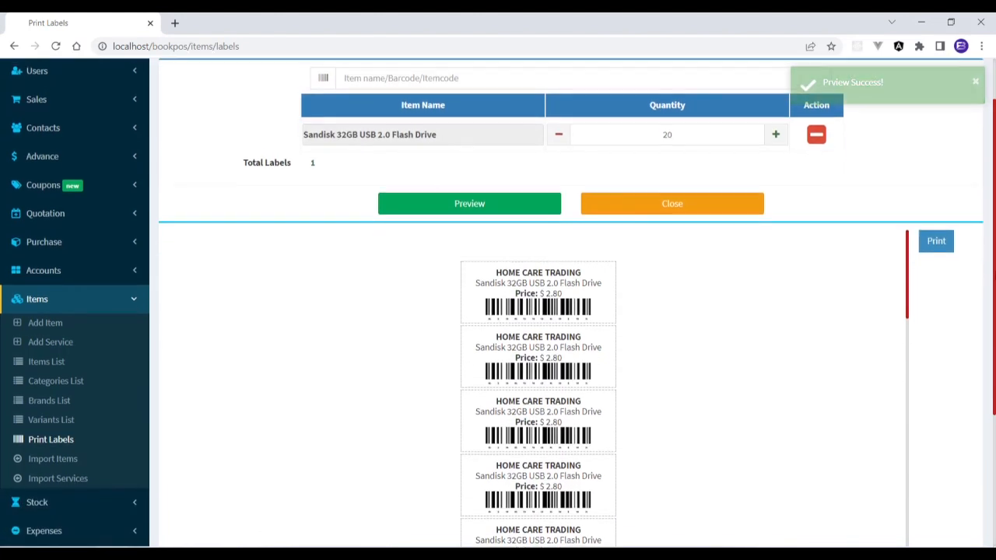
scroll(907, 242, up, 1)
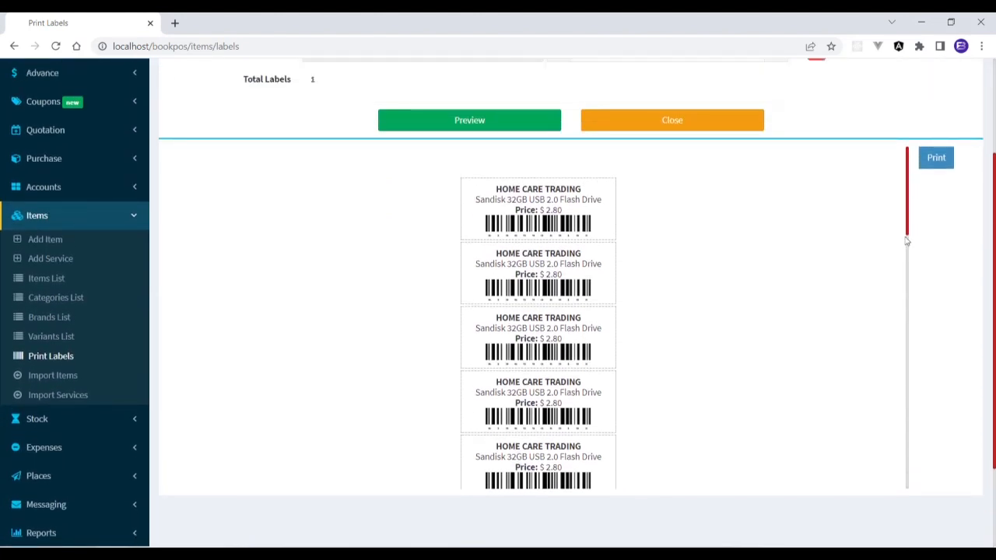
scroll(934, 389, down, 5)
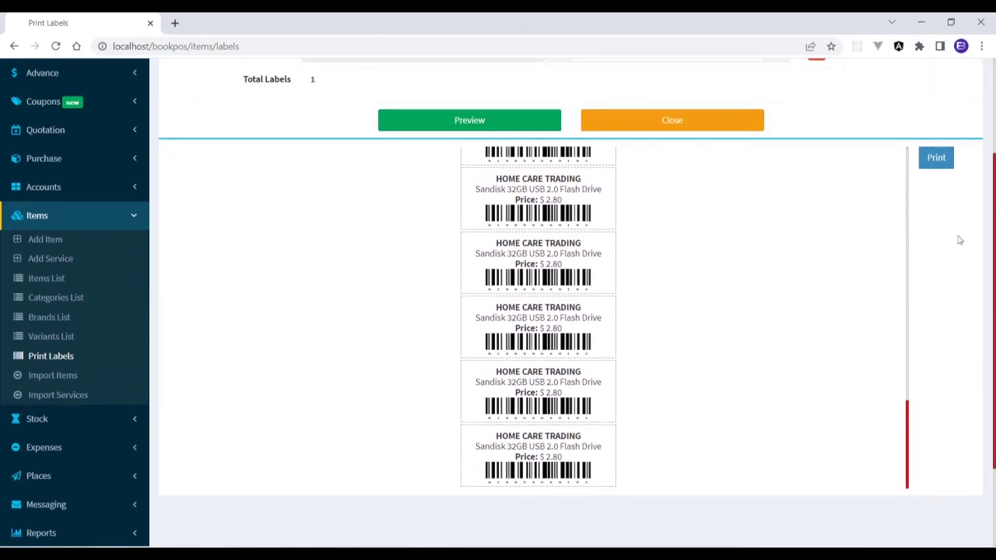
View the print preview of the barcode labels and close it without printing
click(944, 166)
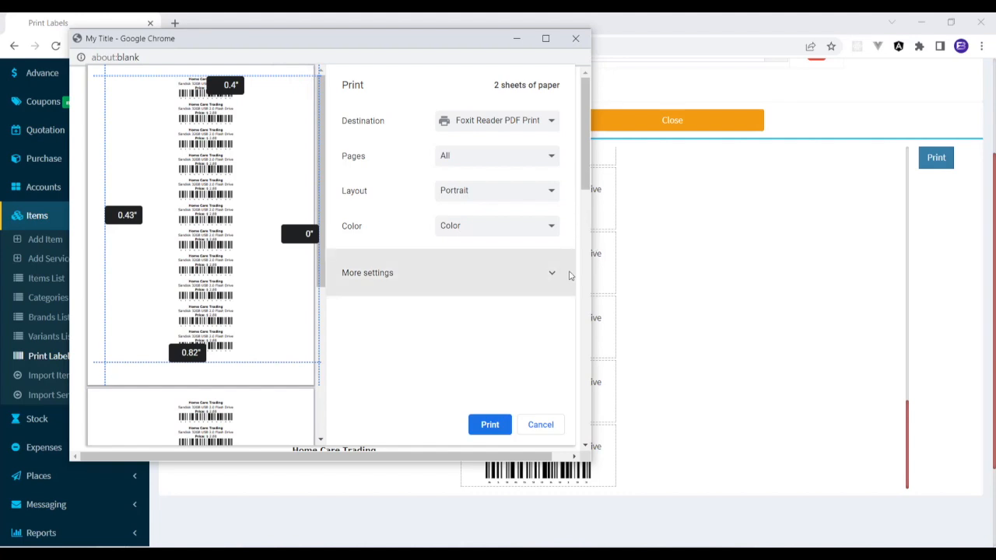
click(549, 429)
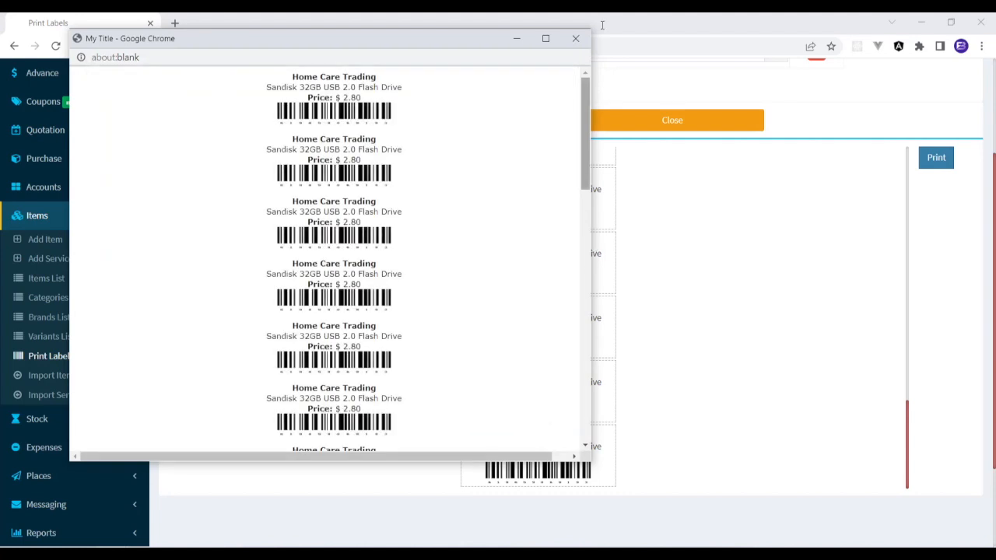
click(576, 38)
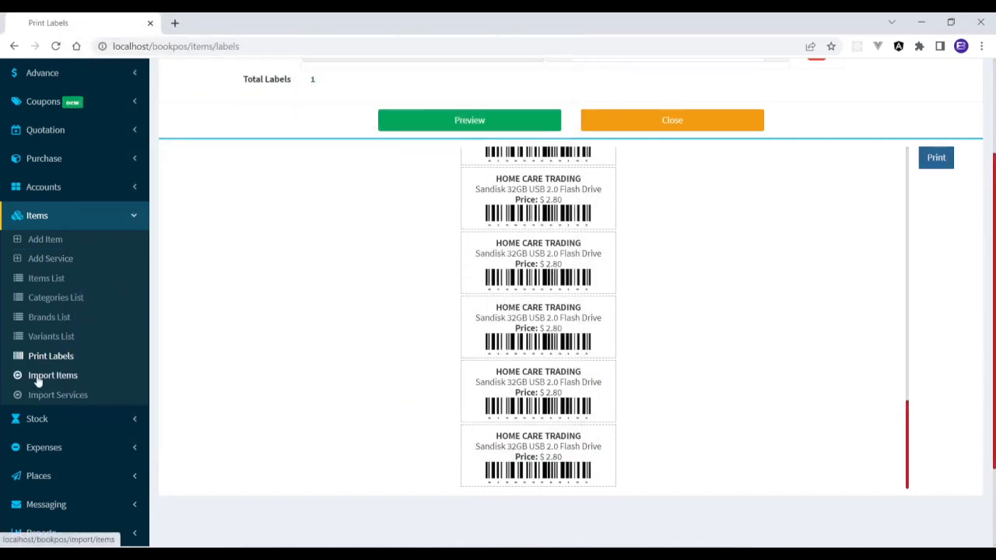
Open the stock adjustment list and check which warehouses it can be filtered by
click(109, 216)
click(79, 251)
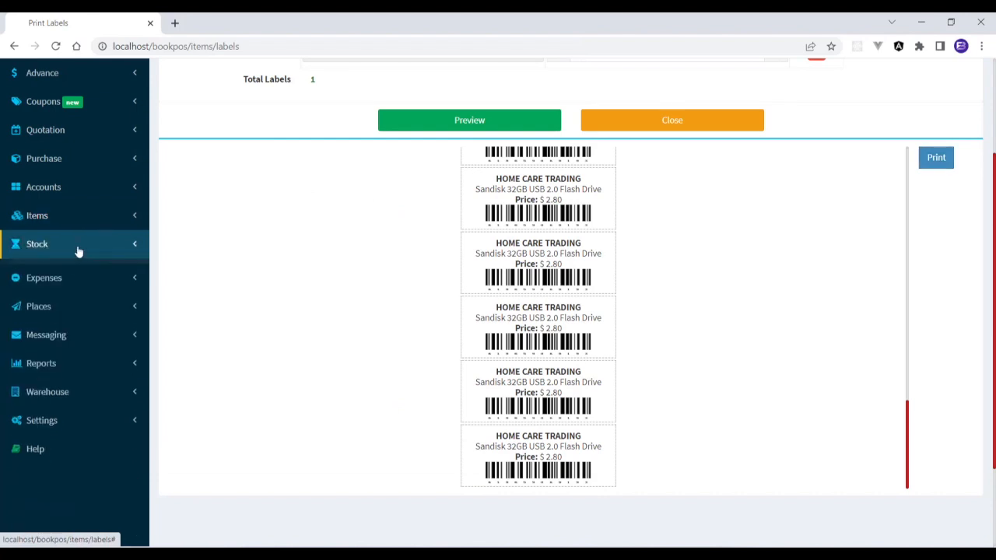
click(55, 284)
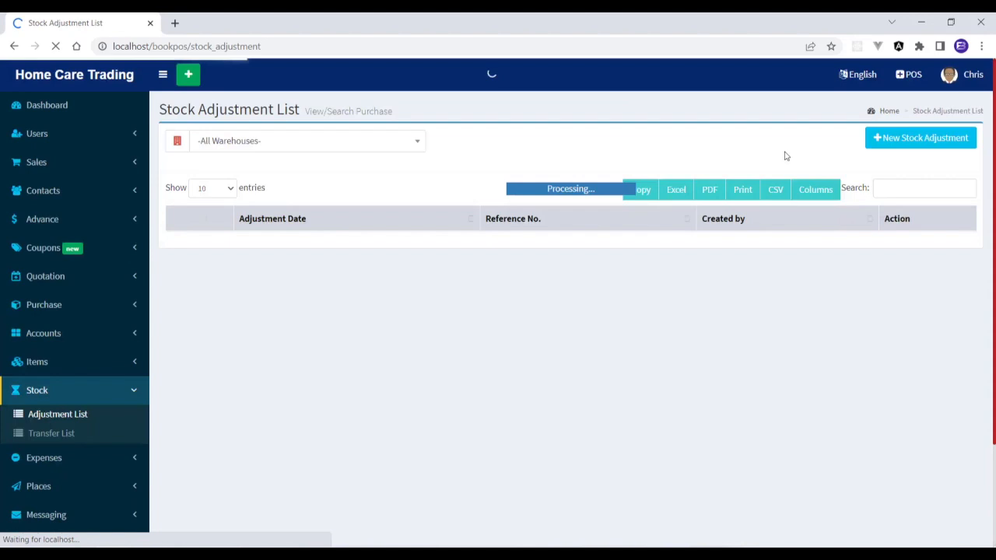
click(419, 147)
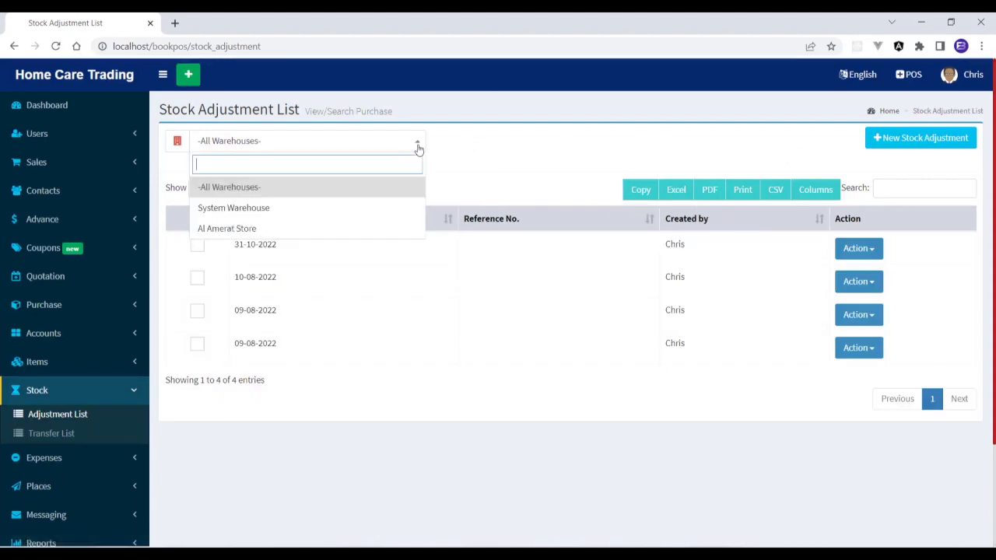
click(419, 148)
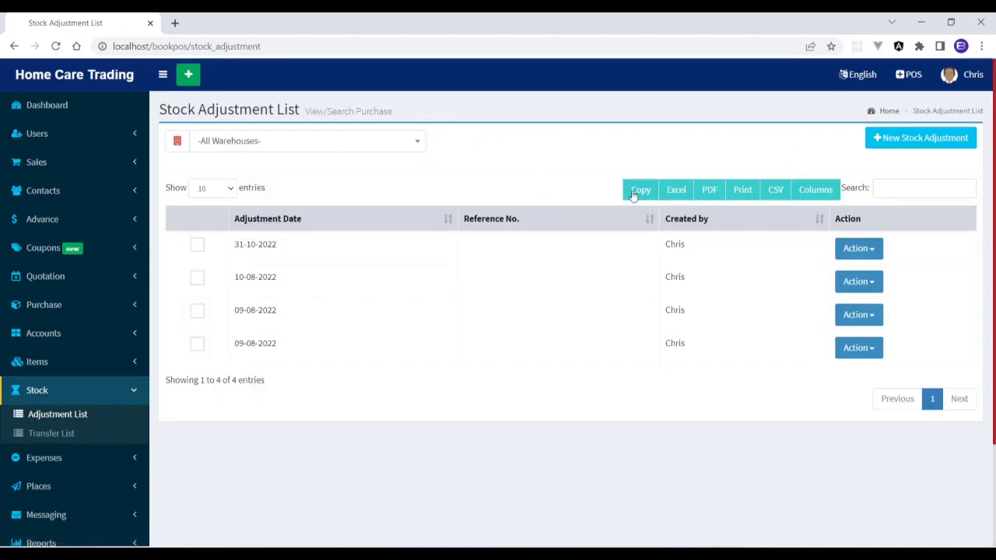
Filter the stock adjustments by Al Amerat Store and after that by System Warehouse
click(369, 146)
click(288, 225)
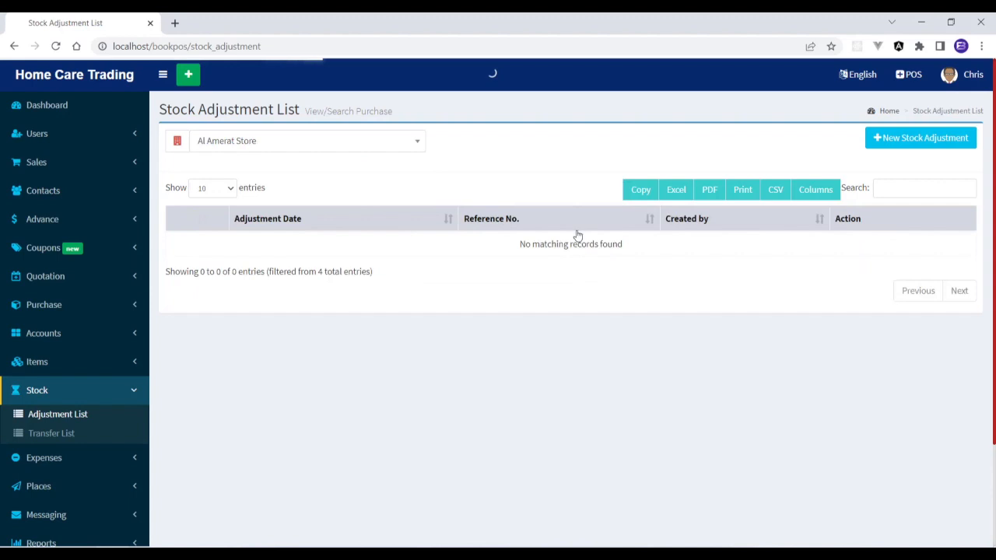
click(406, 147)
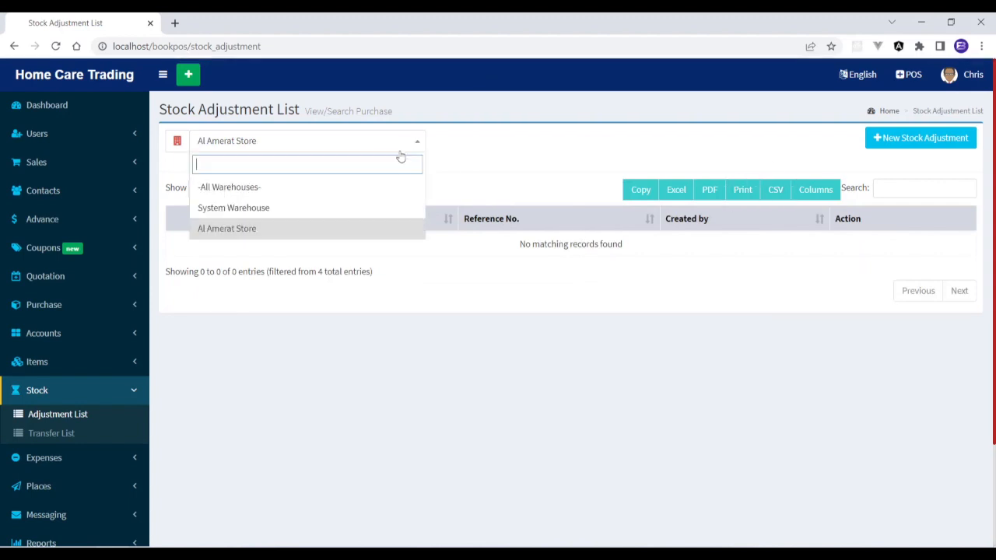
click(316, 210)
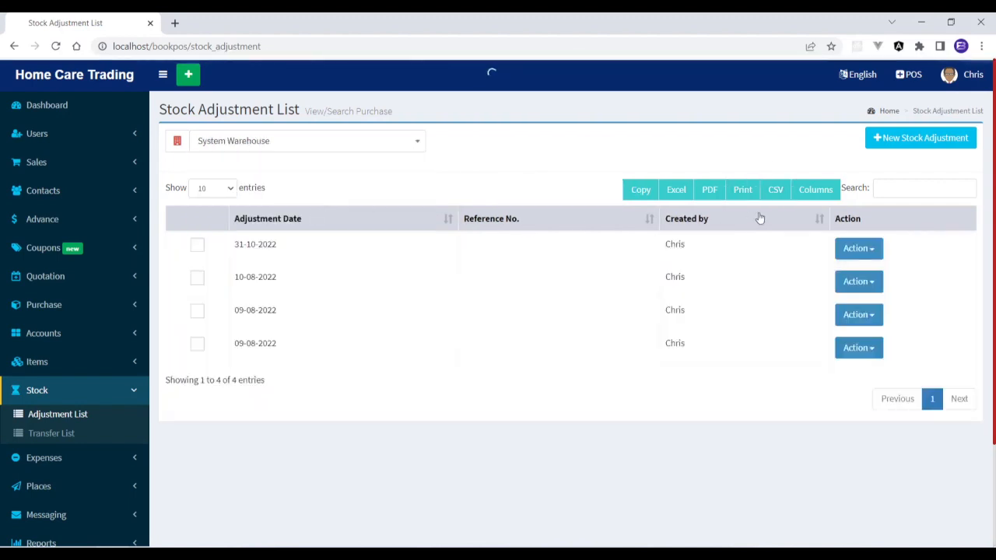
Create and save a System Warehouse stock adjustment for Sandisk 32GB USB 2.0 Flash Drive with quantity 5, and view its details
click(944, 145)
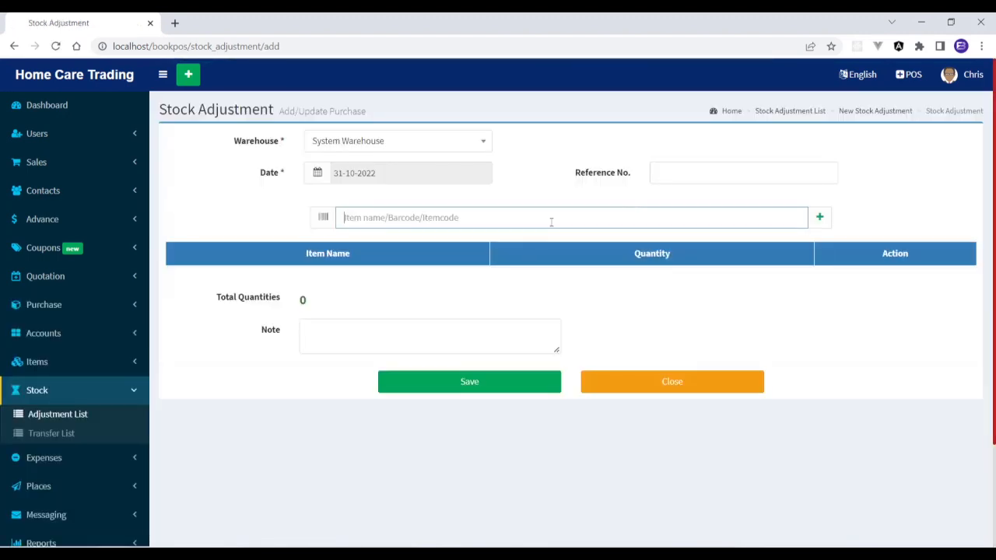
text(nd)
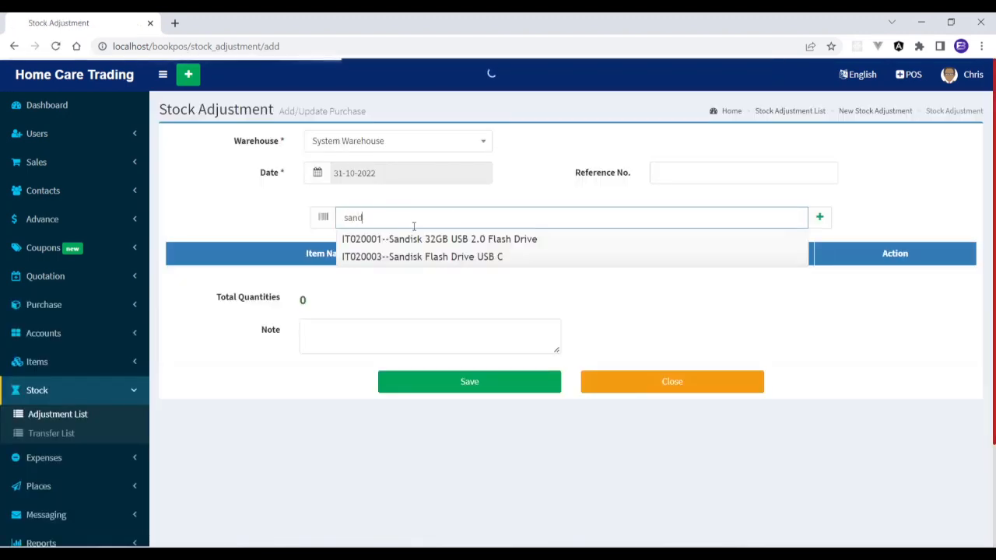
click(415, 238)
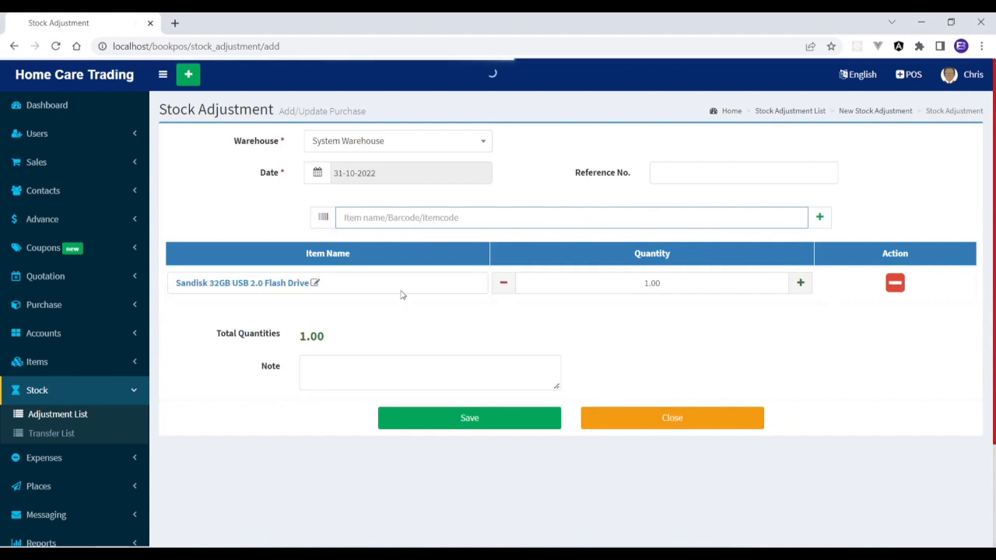
click(799, 283)
click(800, 282)
click(799, 282)
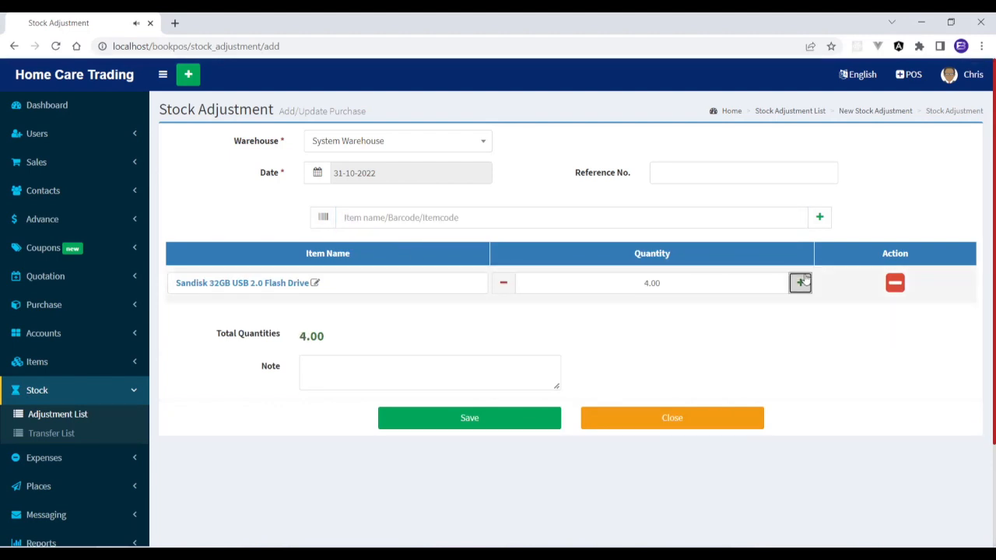
click(800, 283)
click(477, 421)
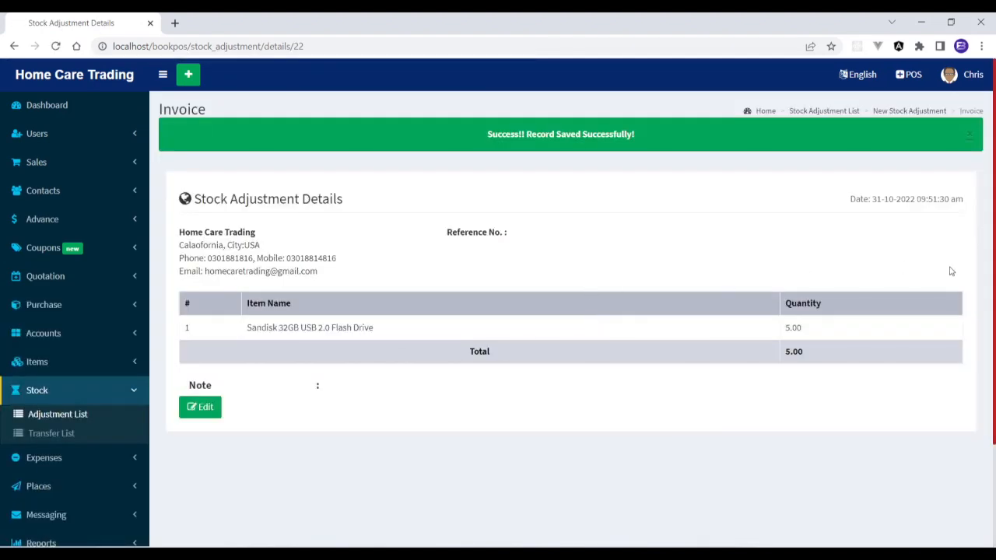
scroll(572, 302, down, 2)
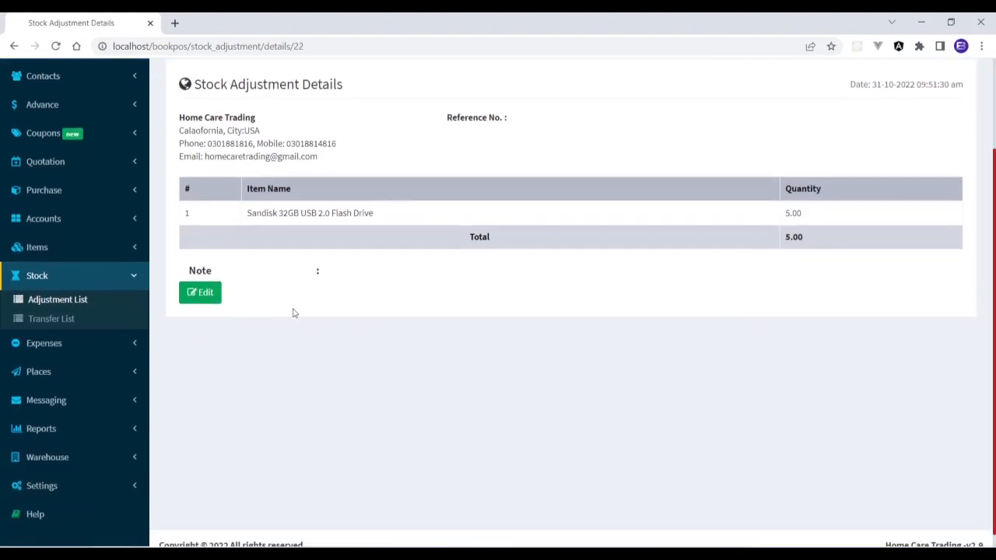
Open a new expense entry from the expenses list and choose CASH as its payment type without saving
click(118, 346)
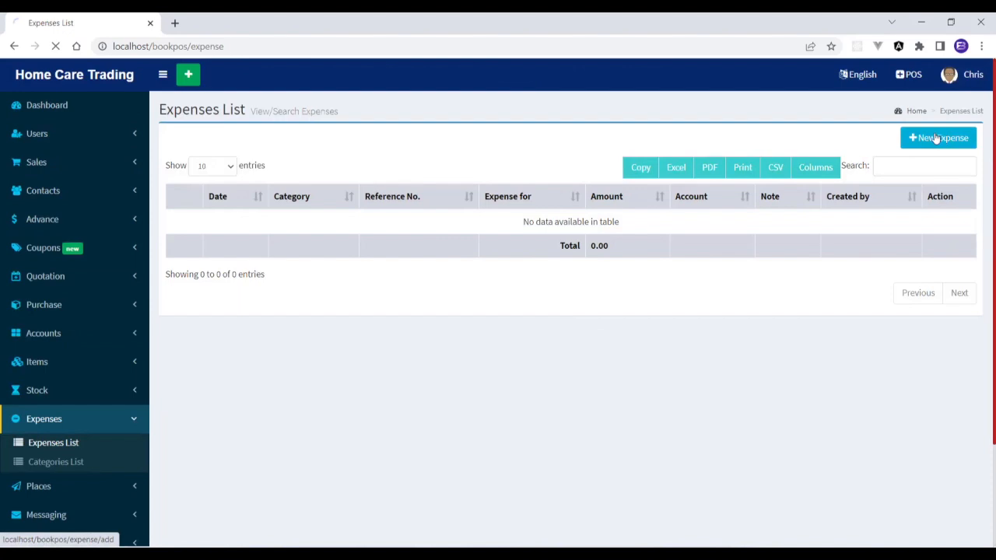
click(940, 138)
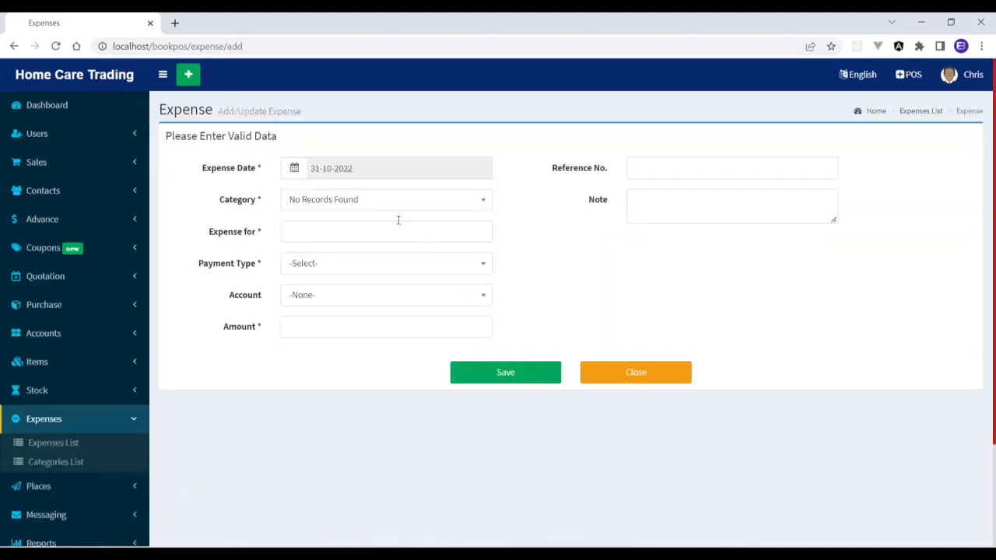
click(352, 265)
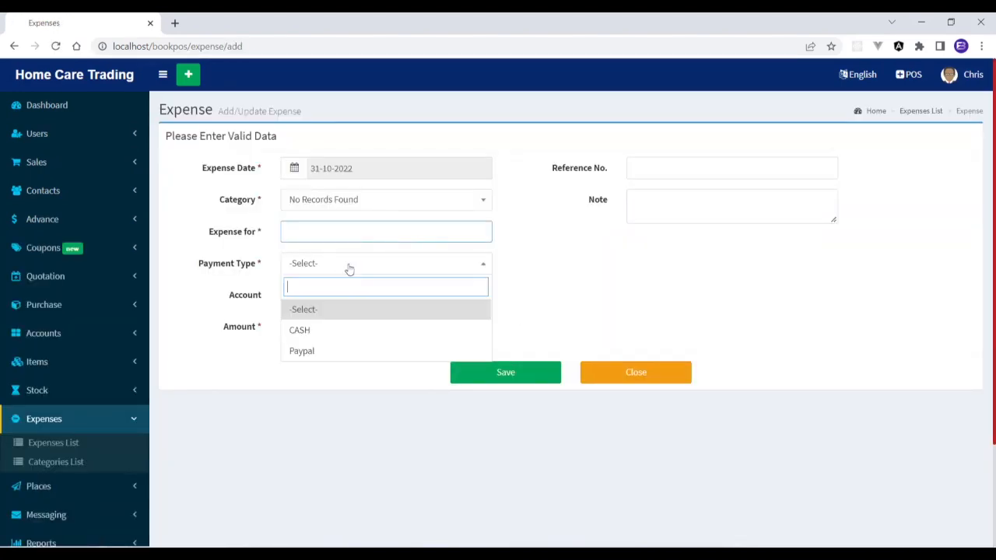
click(320, 332)
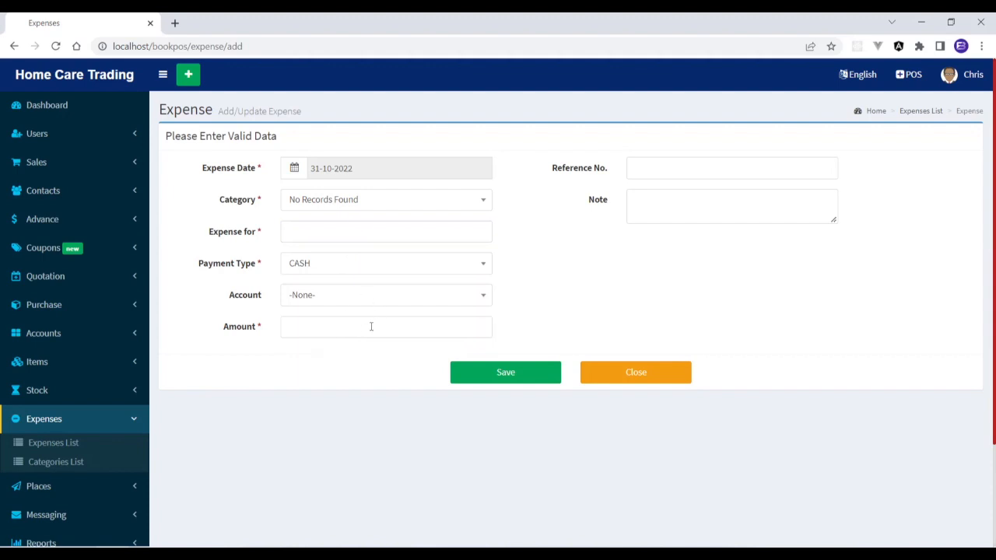
scroll(498, 304, down, 3)
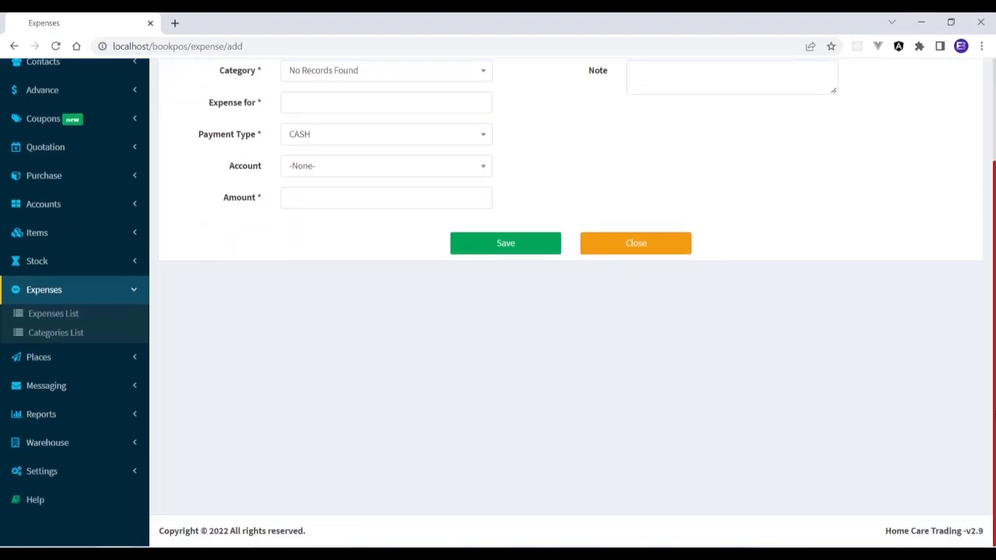
Open the countries list and search it for "amer" and after that for "keny"
click(122, 359)
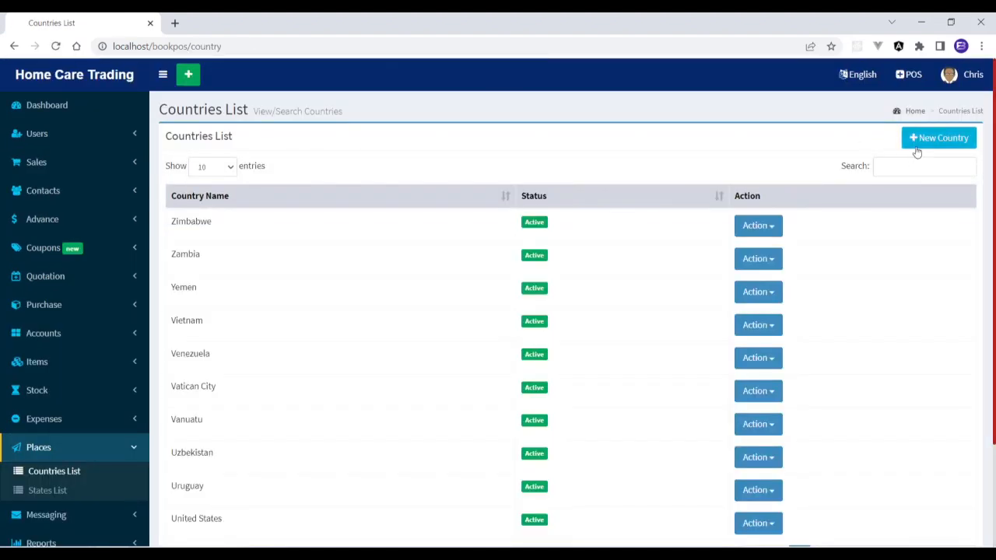
click(900, 167)
text(amer)
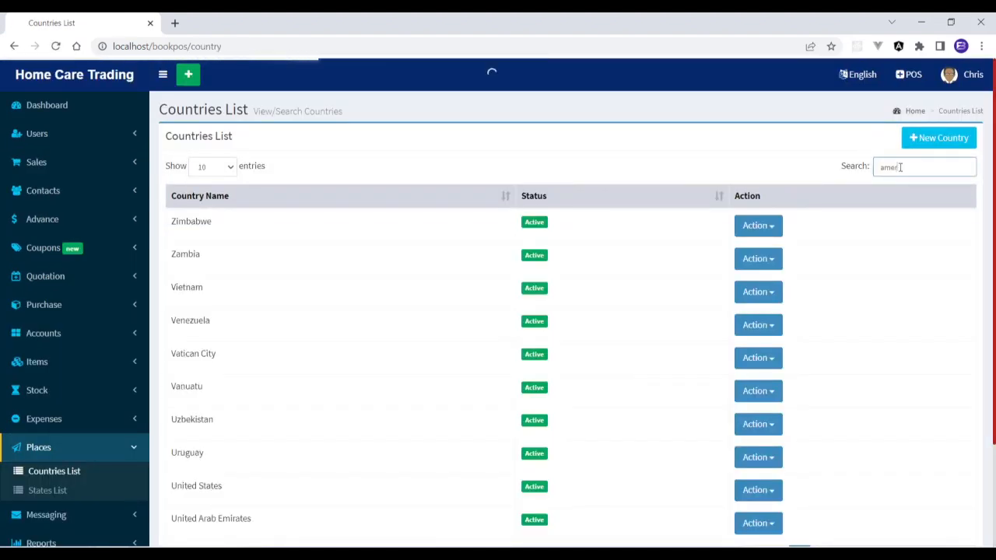
key(BackSpace)
key(BackSpace)
key(BackSpace)
key(BackSpace)
text(keny)
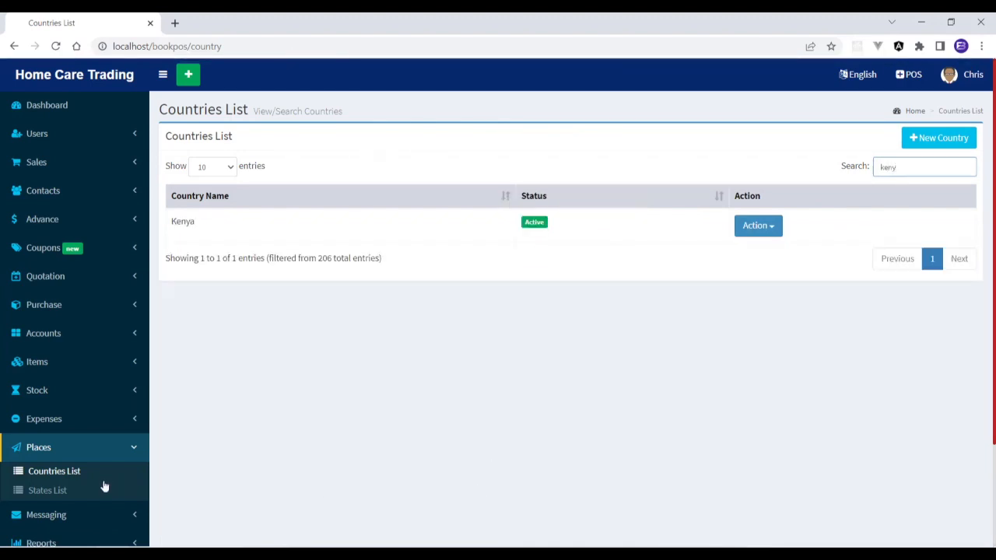
Open the form for sending a message and place the cursor in its mobile number field
click(116, 461)
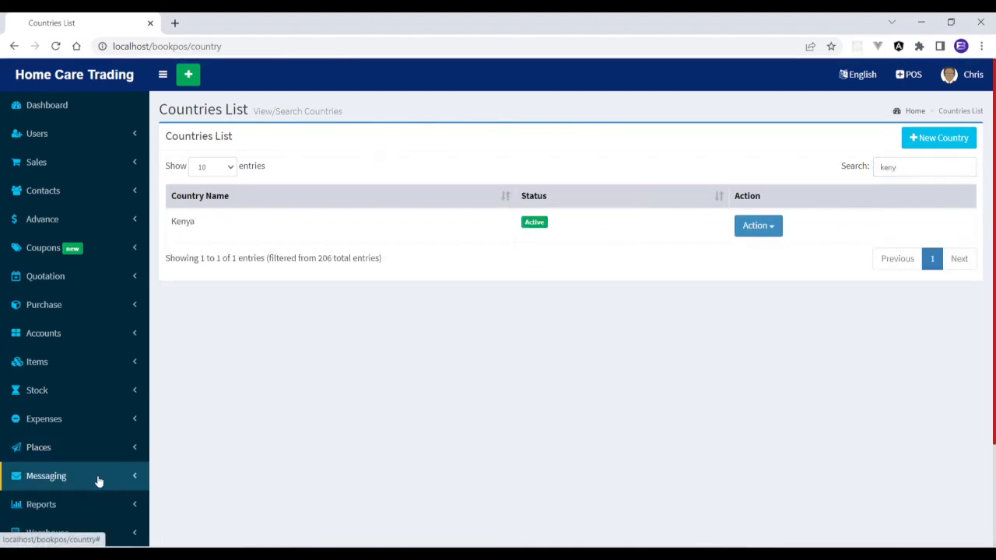
click(97, 478)
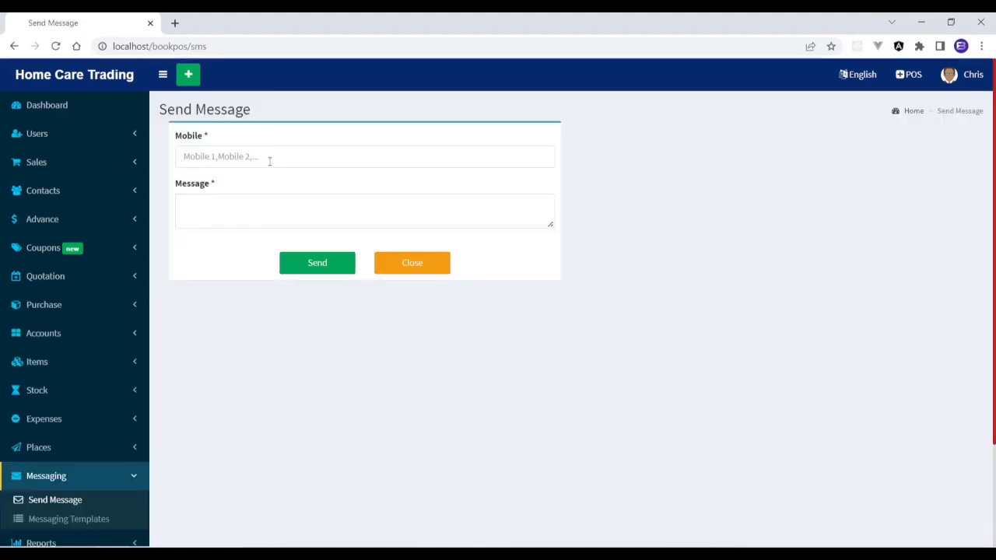
click(269, 160)
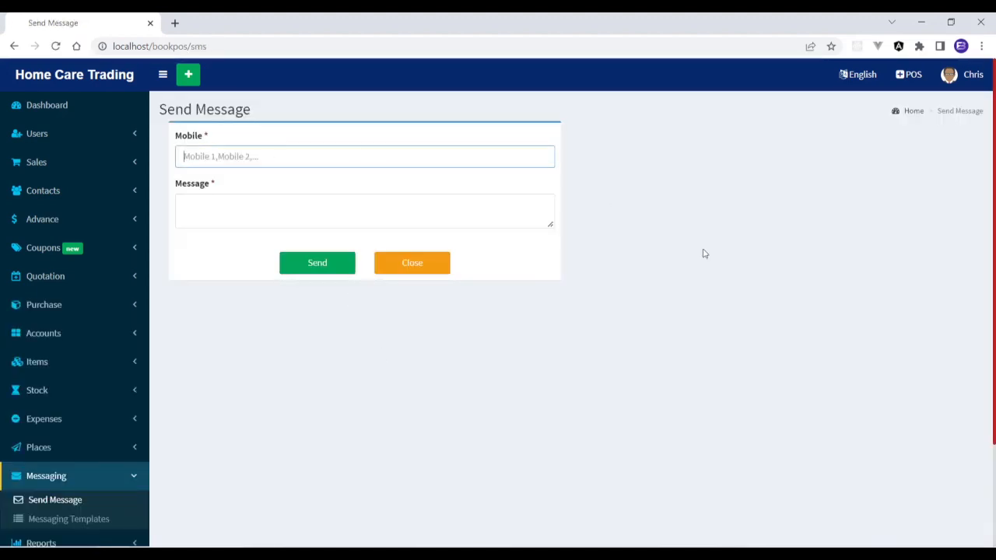
Open the GREETING TO CUSTOMER ON SALES message template for updating and review its content and SMS variables
scroll(572, 311, down, 2)
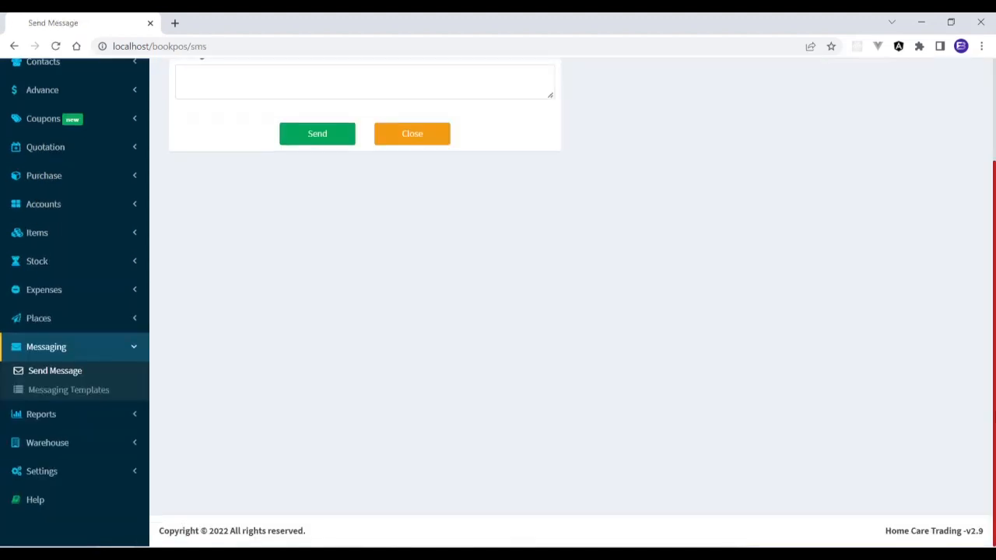
click(105, 392)
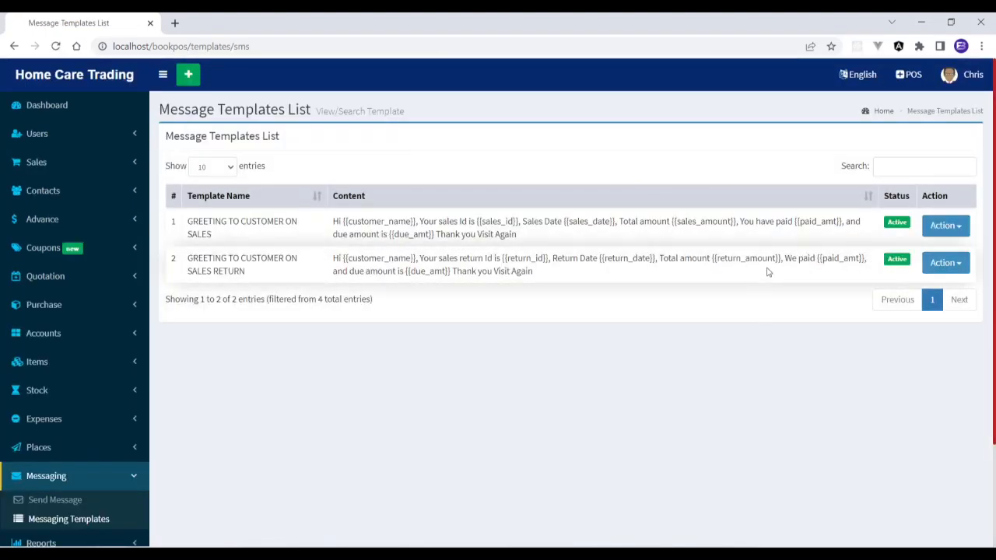
click(951, 227)
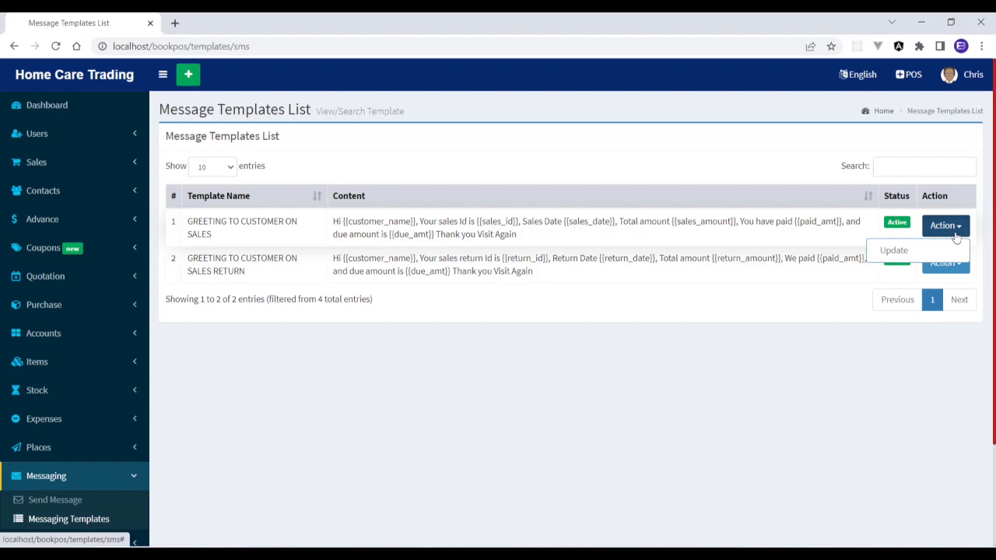
click(924, 250)
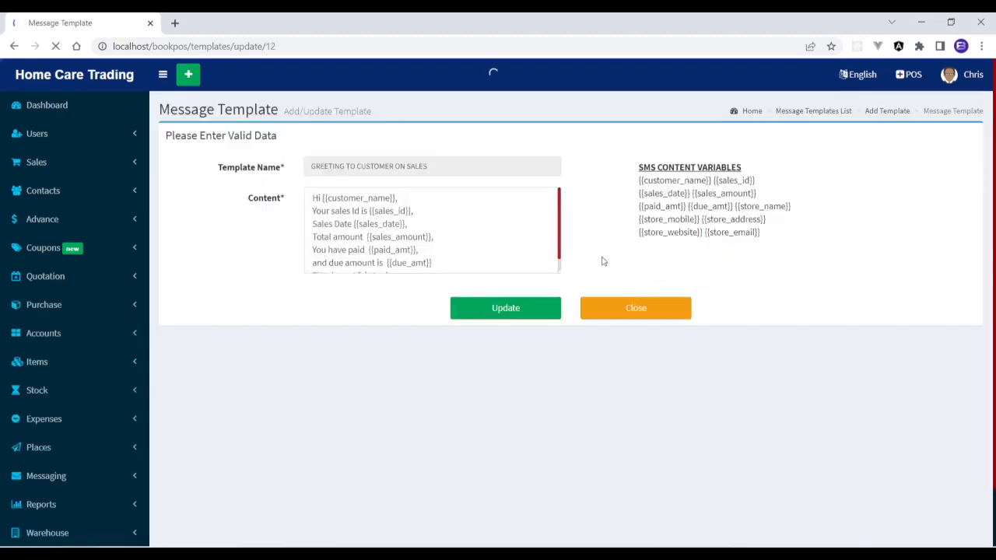
scroll(558, 225, down, 2)
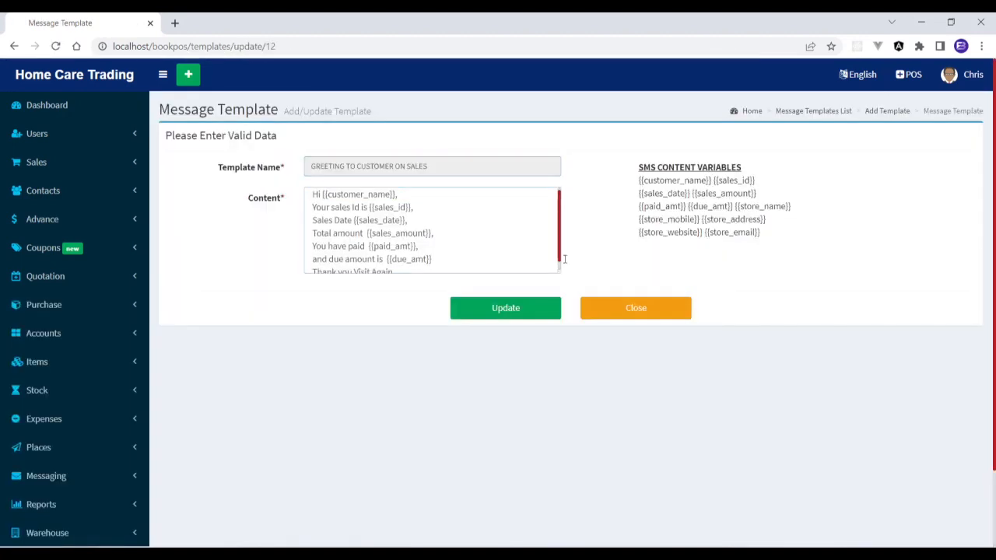
scroll(619, 363, down, 2)
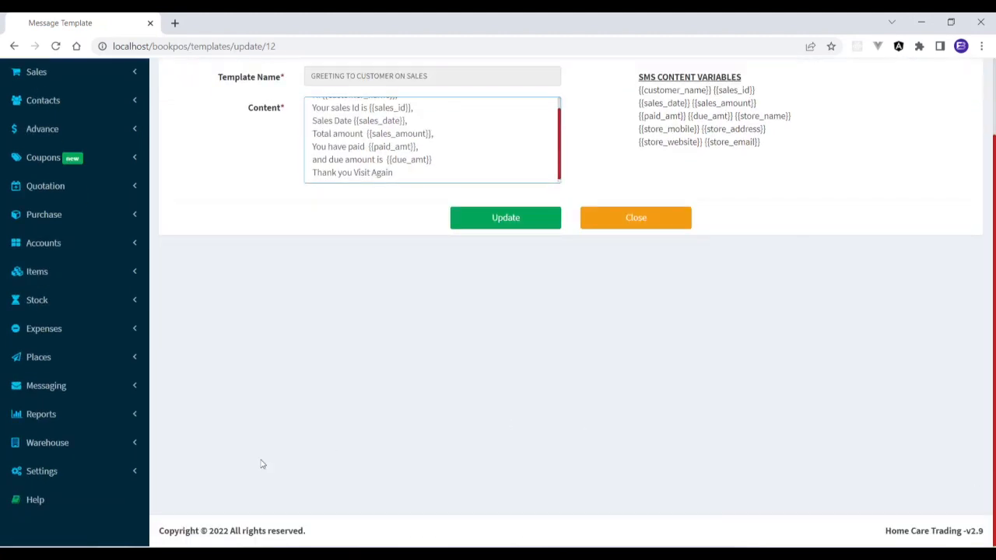
click(89, 397)
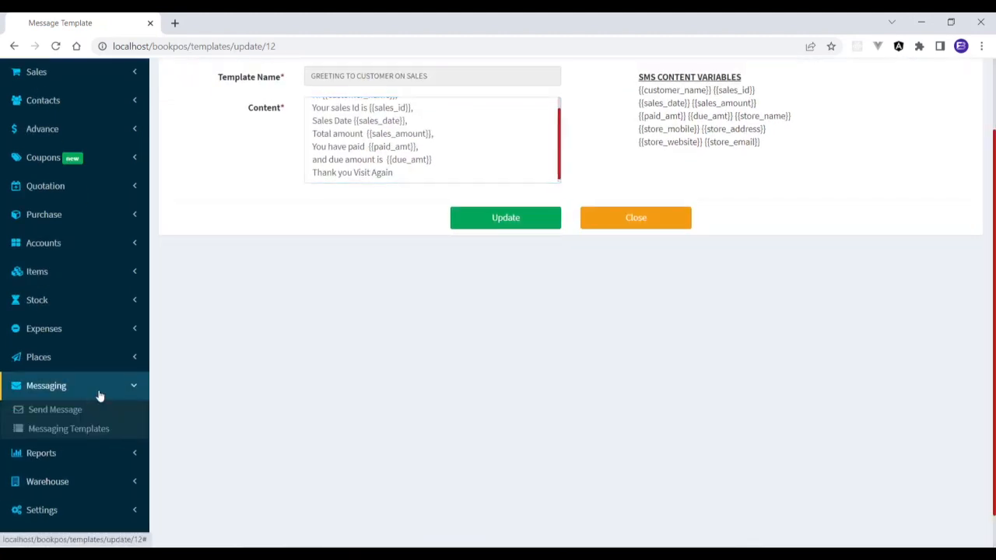
click(101, 397)
Open the Profit & Loss Report and examine its profit, purchase, sales and return sections
click(109, 414)
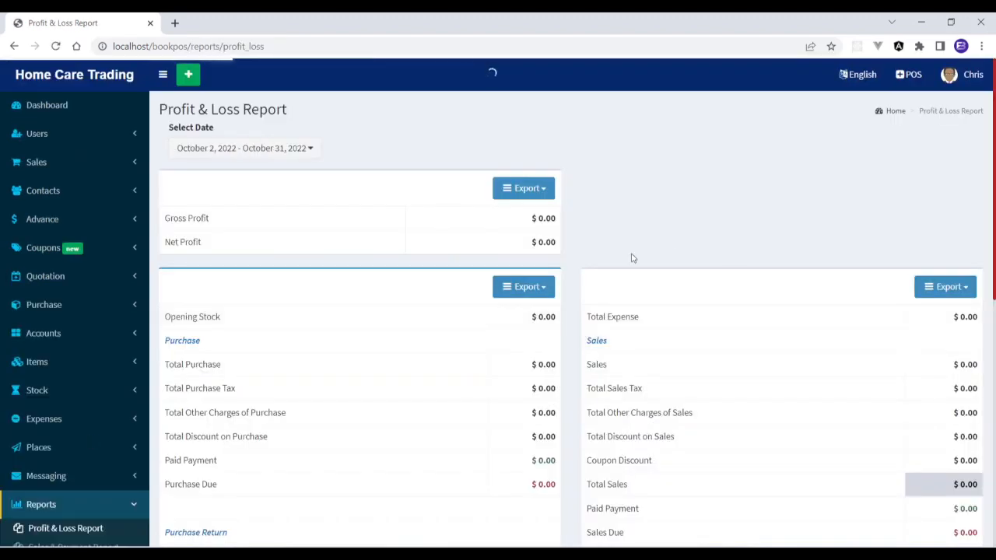
scroll(498, 311, down, 6)
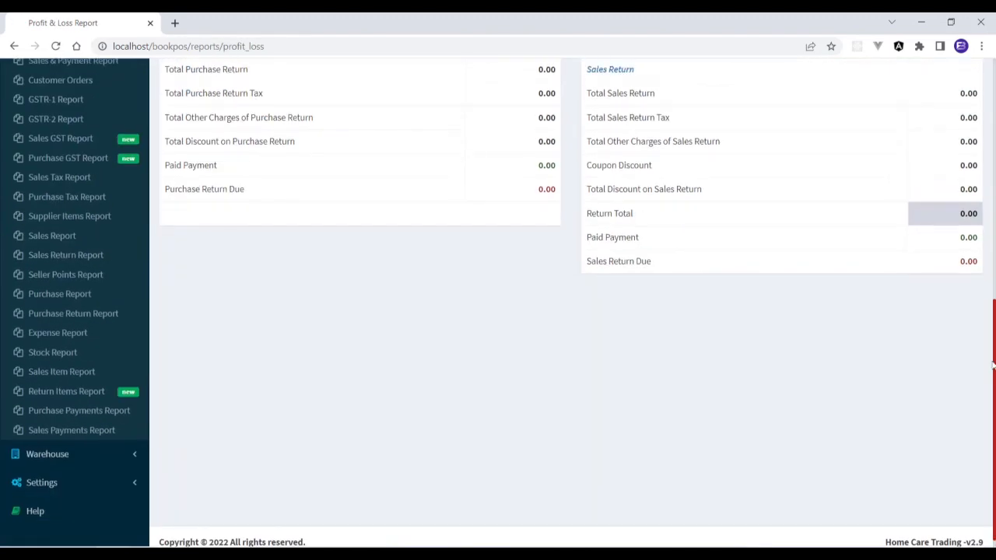
scroll(498, 311, up, 4)
scroll(498, 311, down, 1)
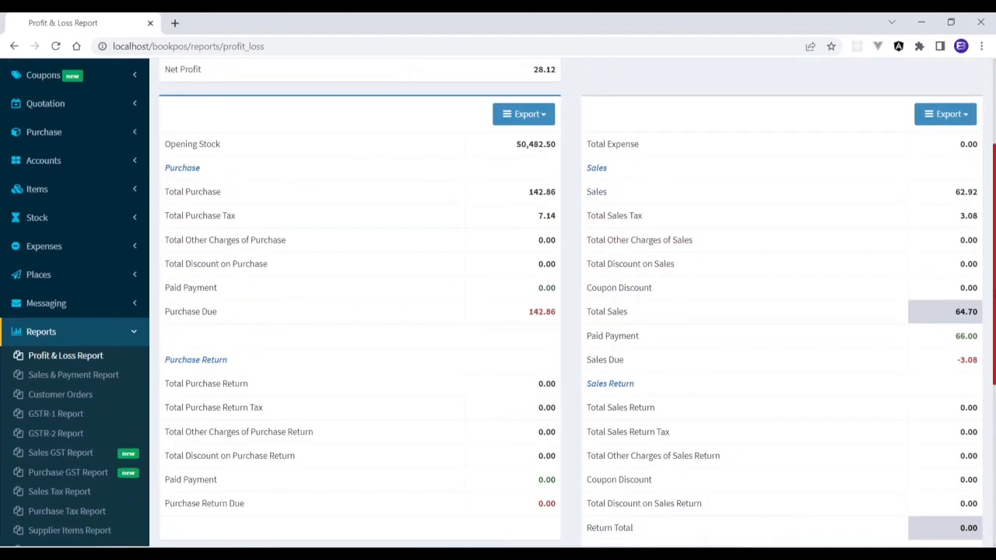
scroll(498, 311, up, 3)
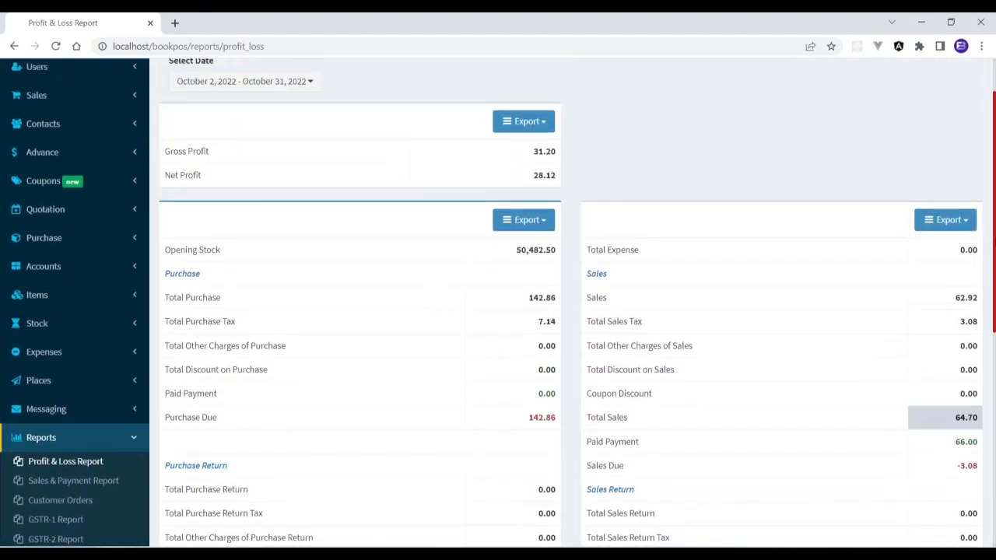
scroll(498, 311, up, 2)
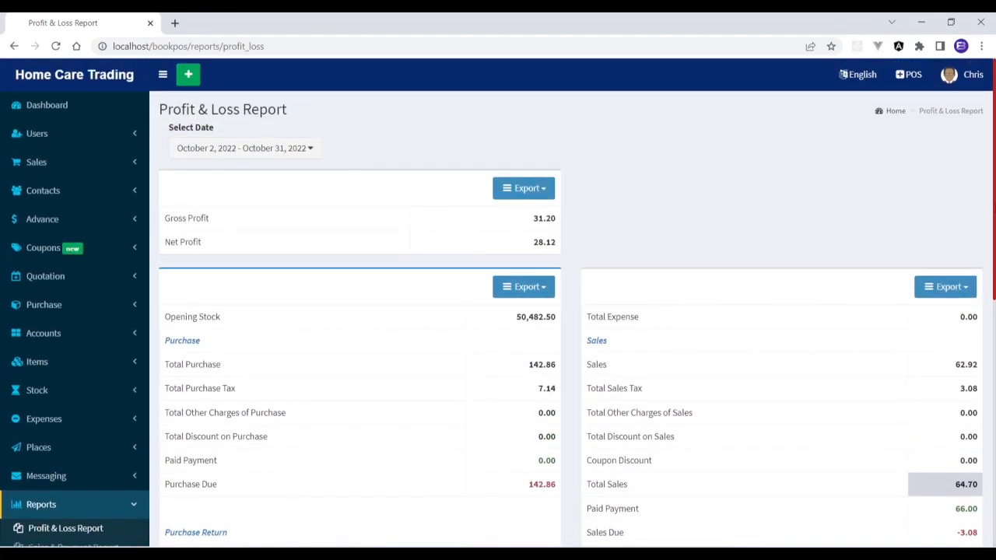
scroll(498, 311, down, 8)
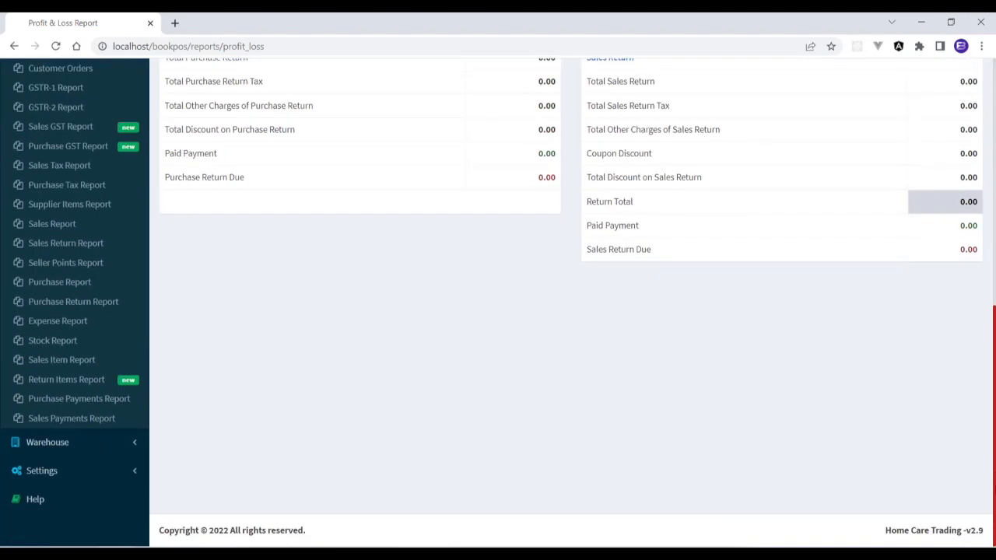
scroll(669, 398, up, 2)
scroll(669, 397, down, 1)
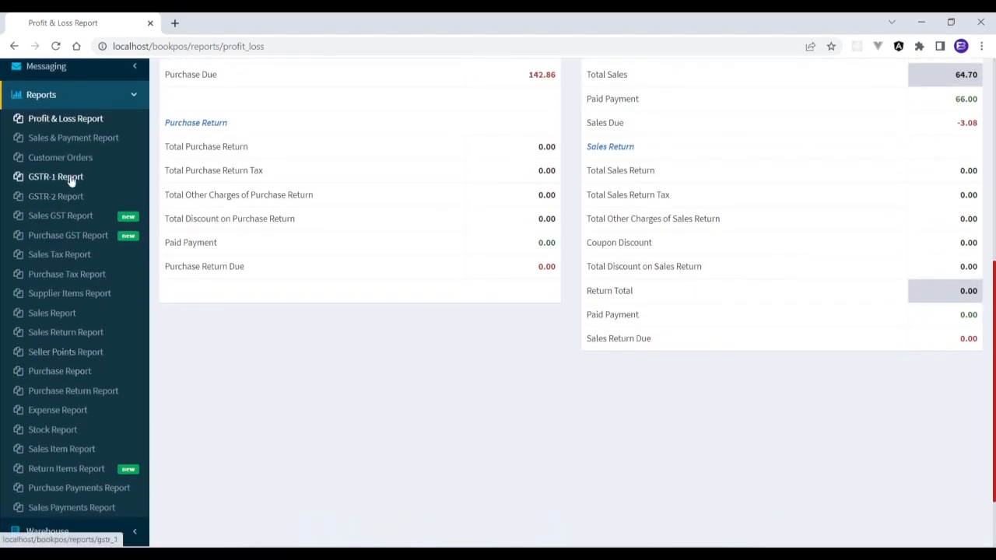
Open the Sales Report and look over its filters, records table and the other available reports
click(59, 315)
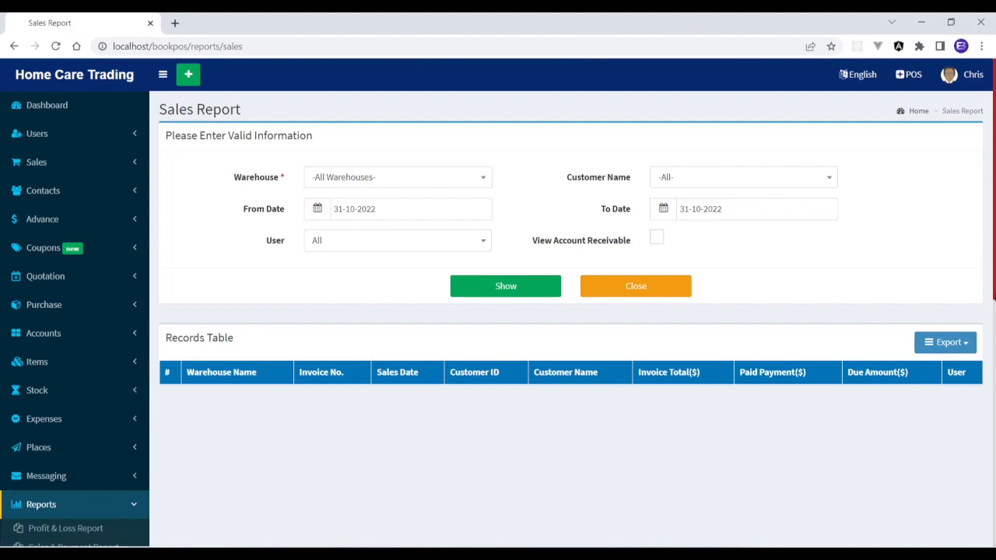
scroll(498, 303, down, 6)
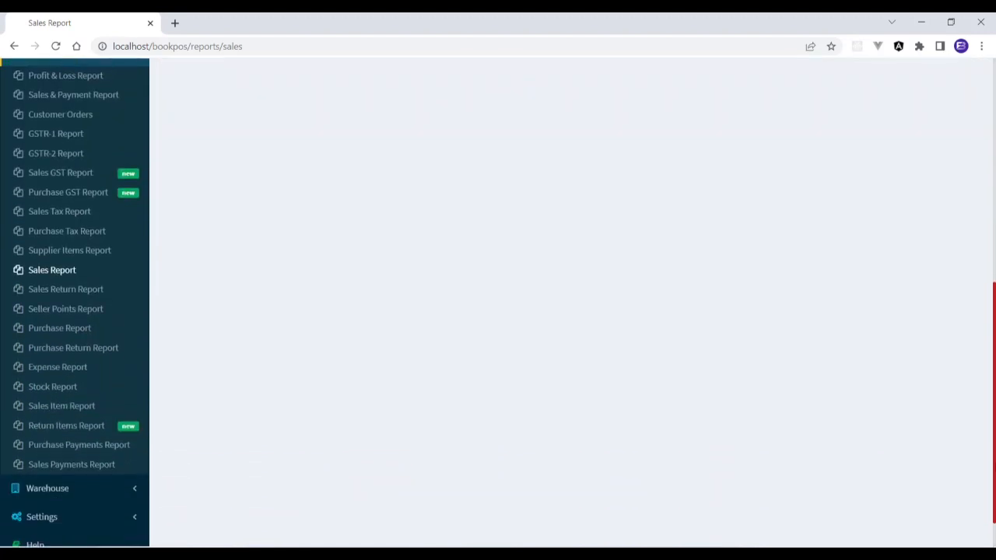
scroll(498, 303, up, 2)
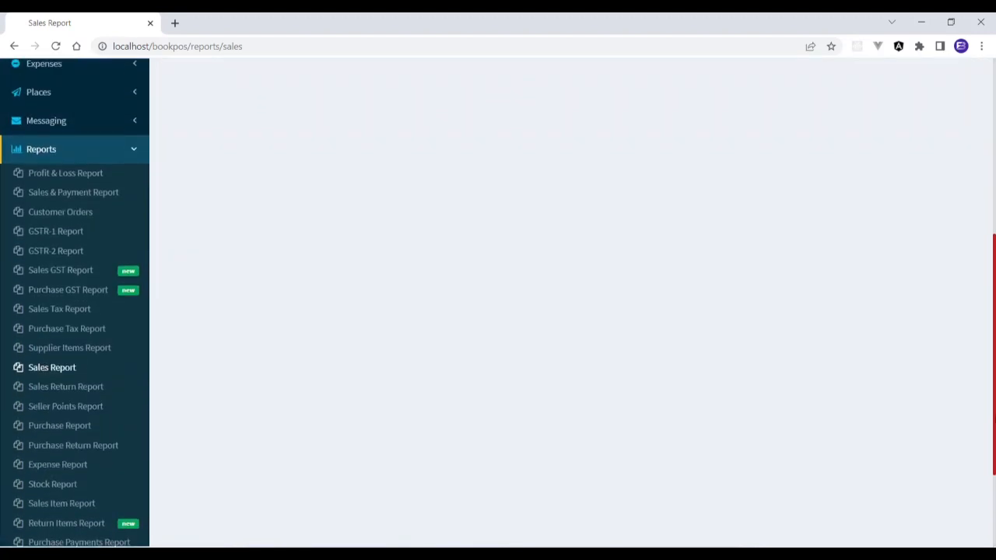
Leave the reports, return to the dashboard and log out of the current user account
click(133, 154)
click(115, 190)
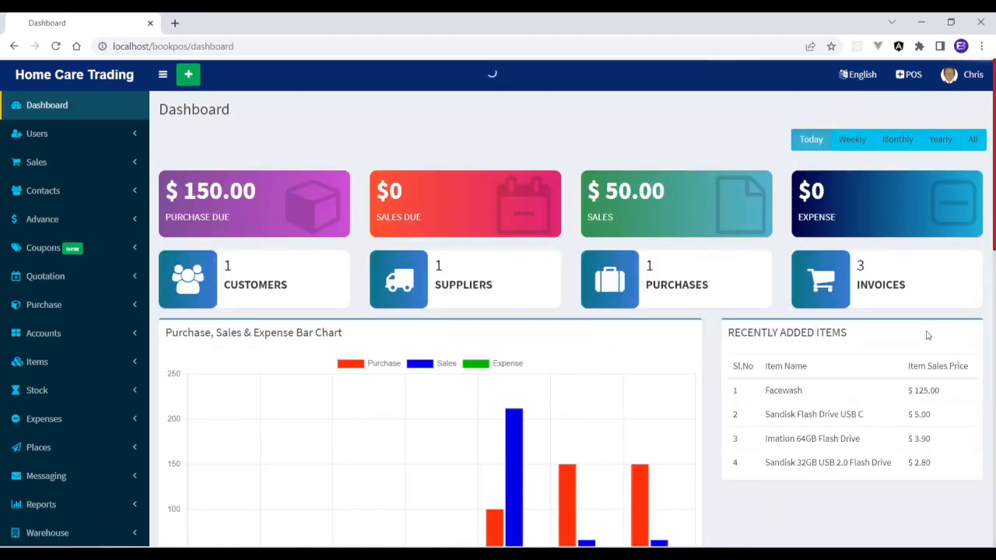
click(972, 81)
click(957, 222)
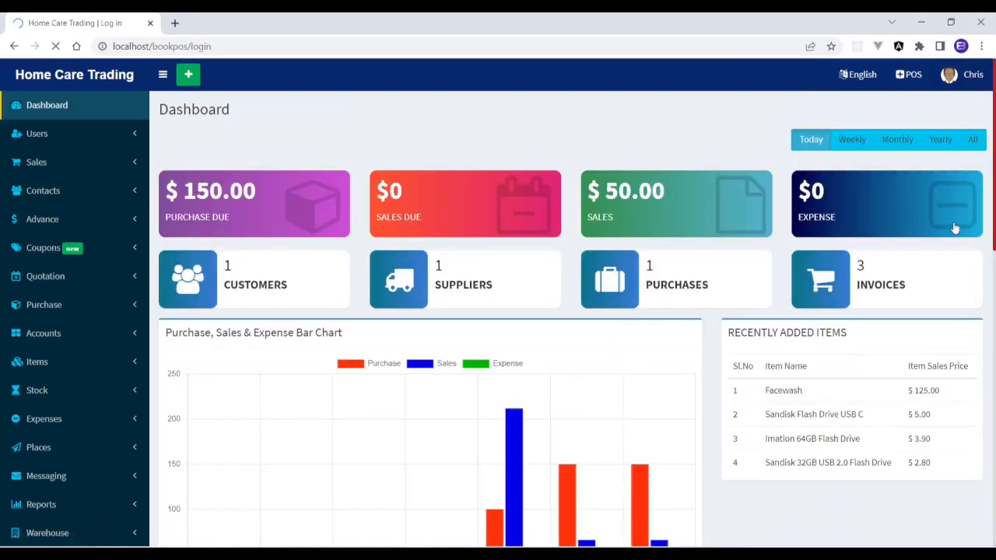